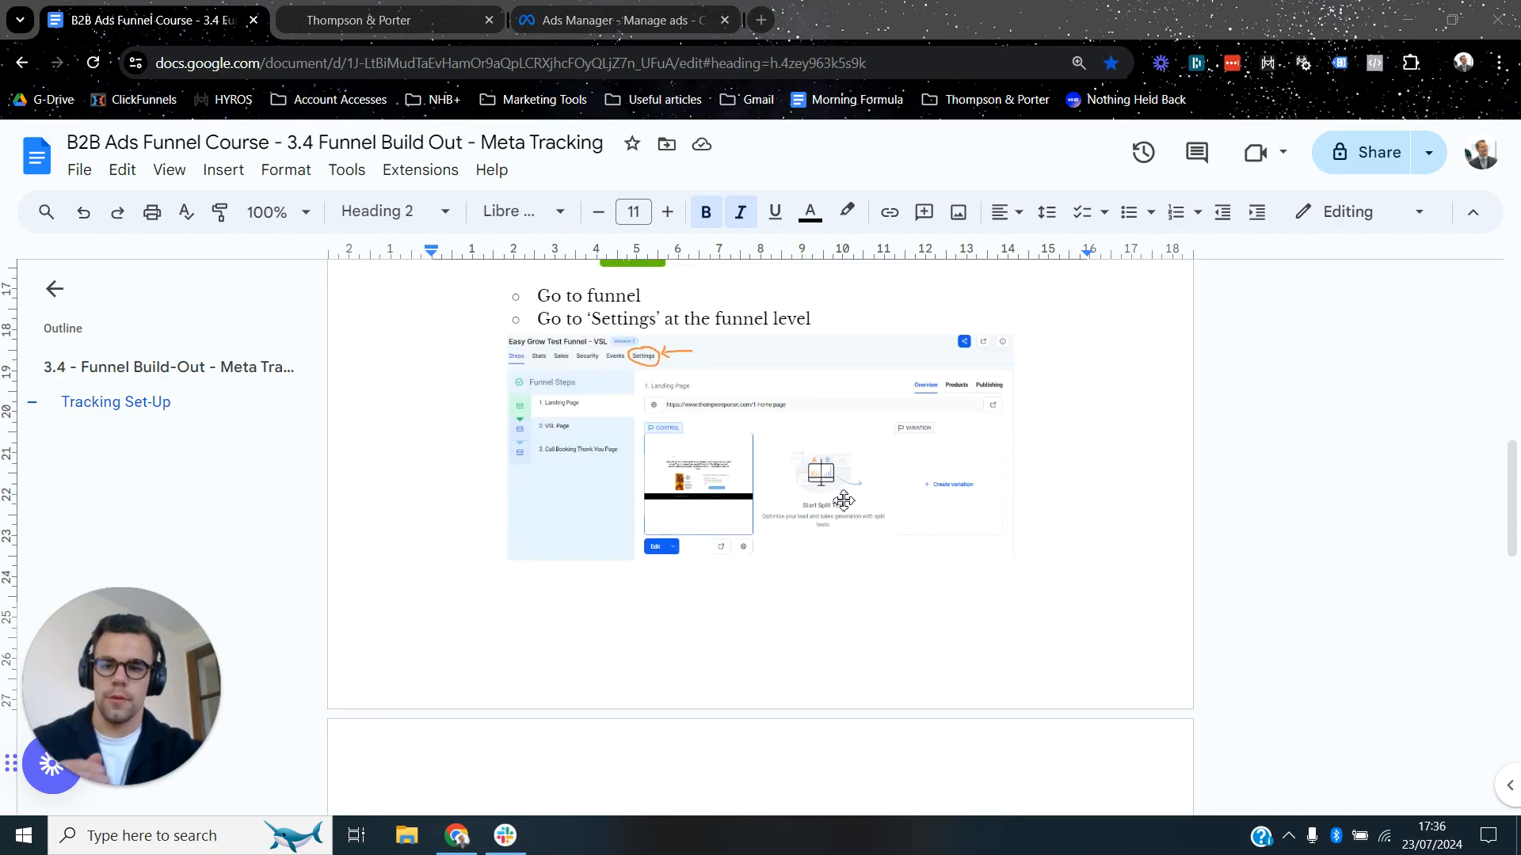
Switch to Meta Ads Manager and open the Data sources page of Events Manager.
scroll(844, 501, "up", 10)
scroll(844, 500, "up", 1)
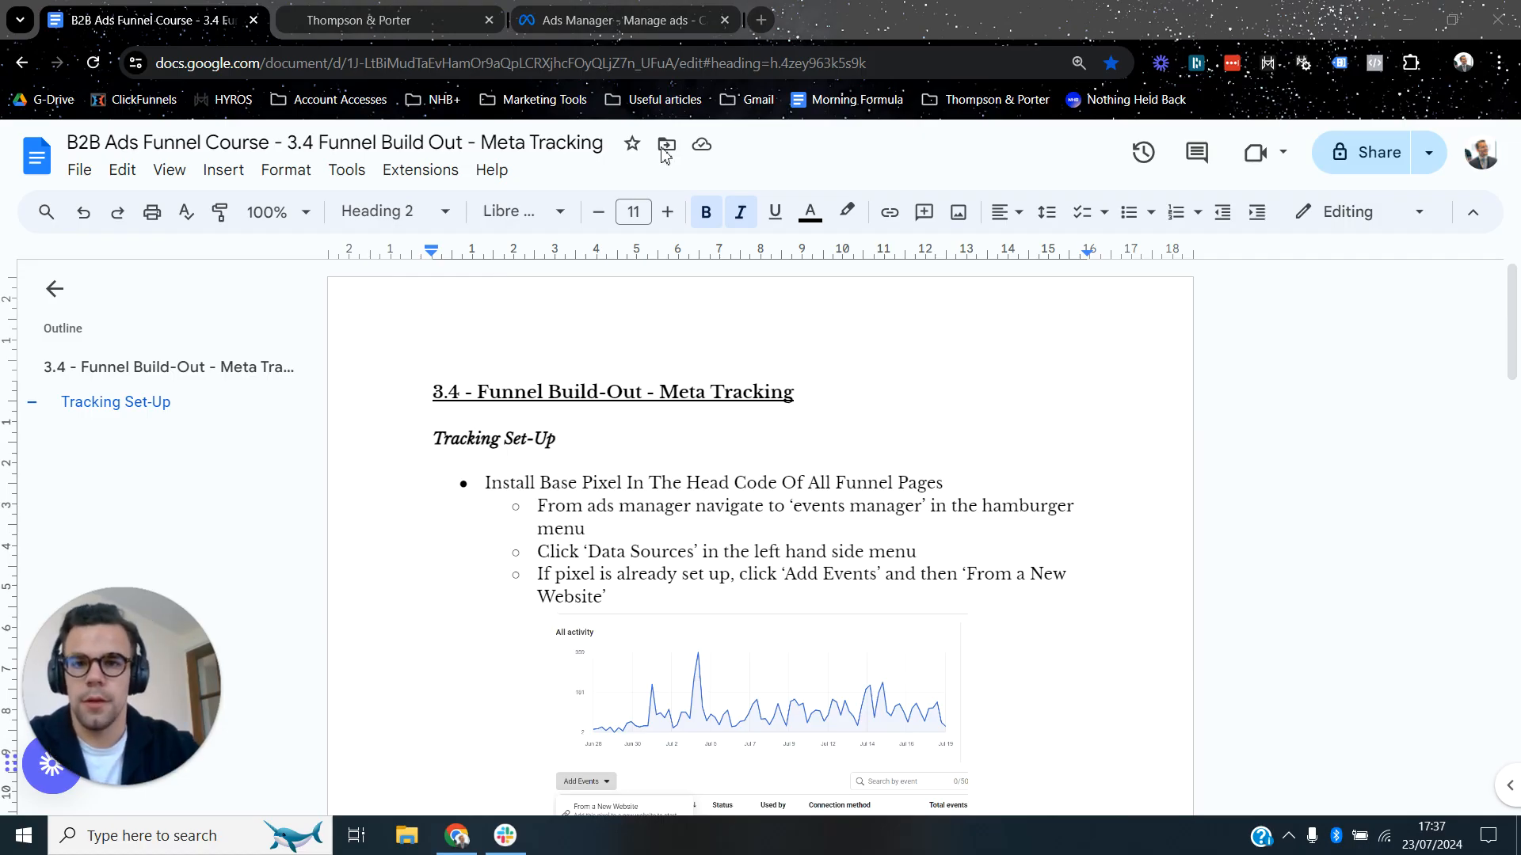
left_click(626, 11)
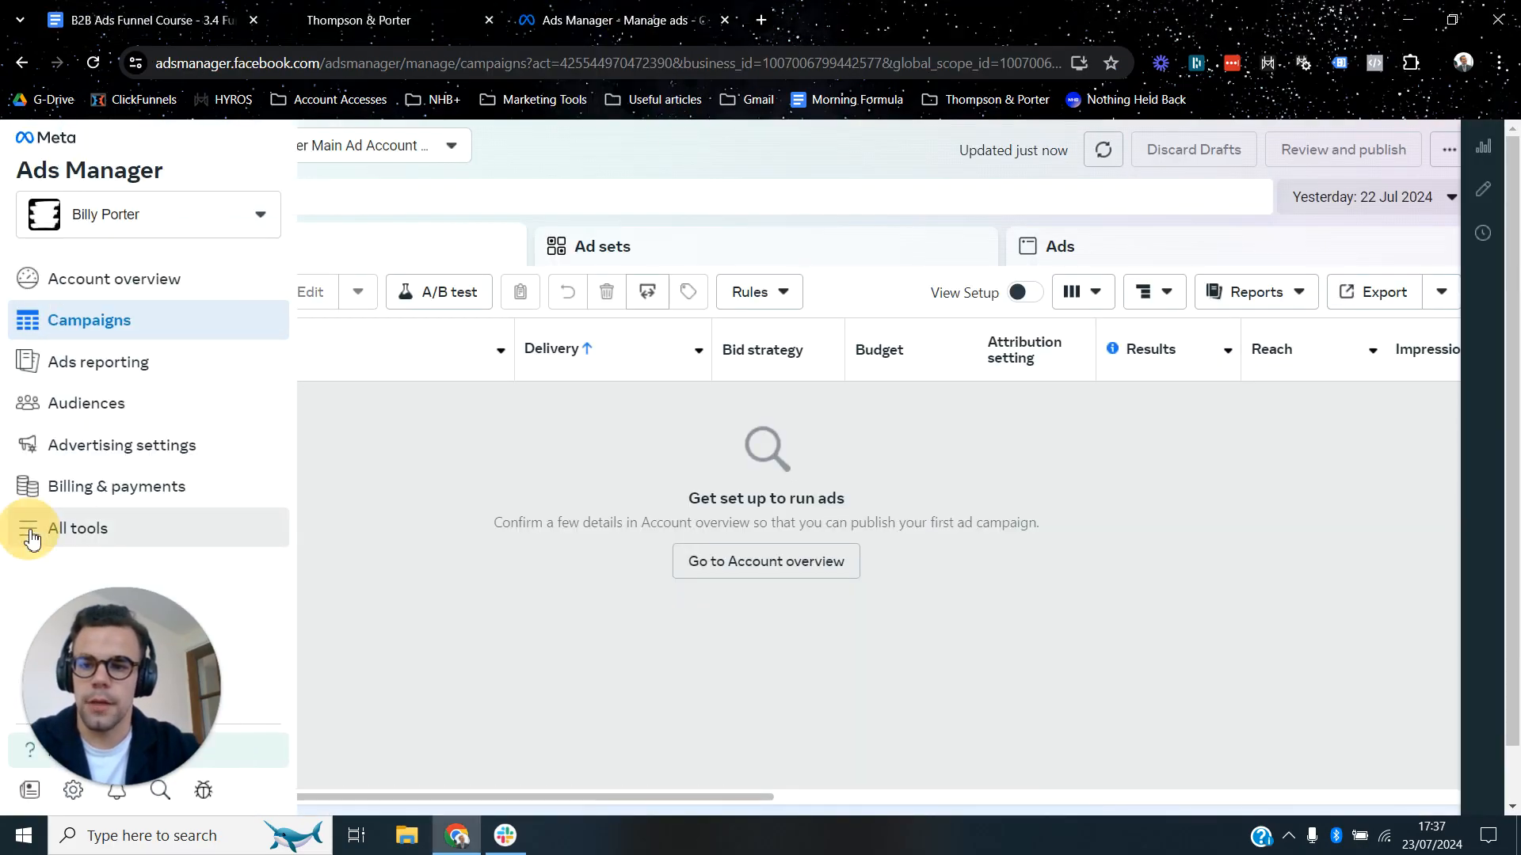
left_click(30, 531)
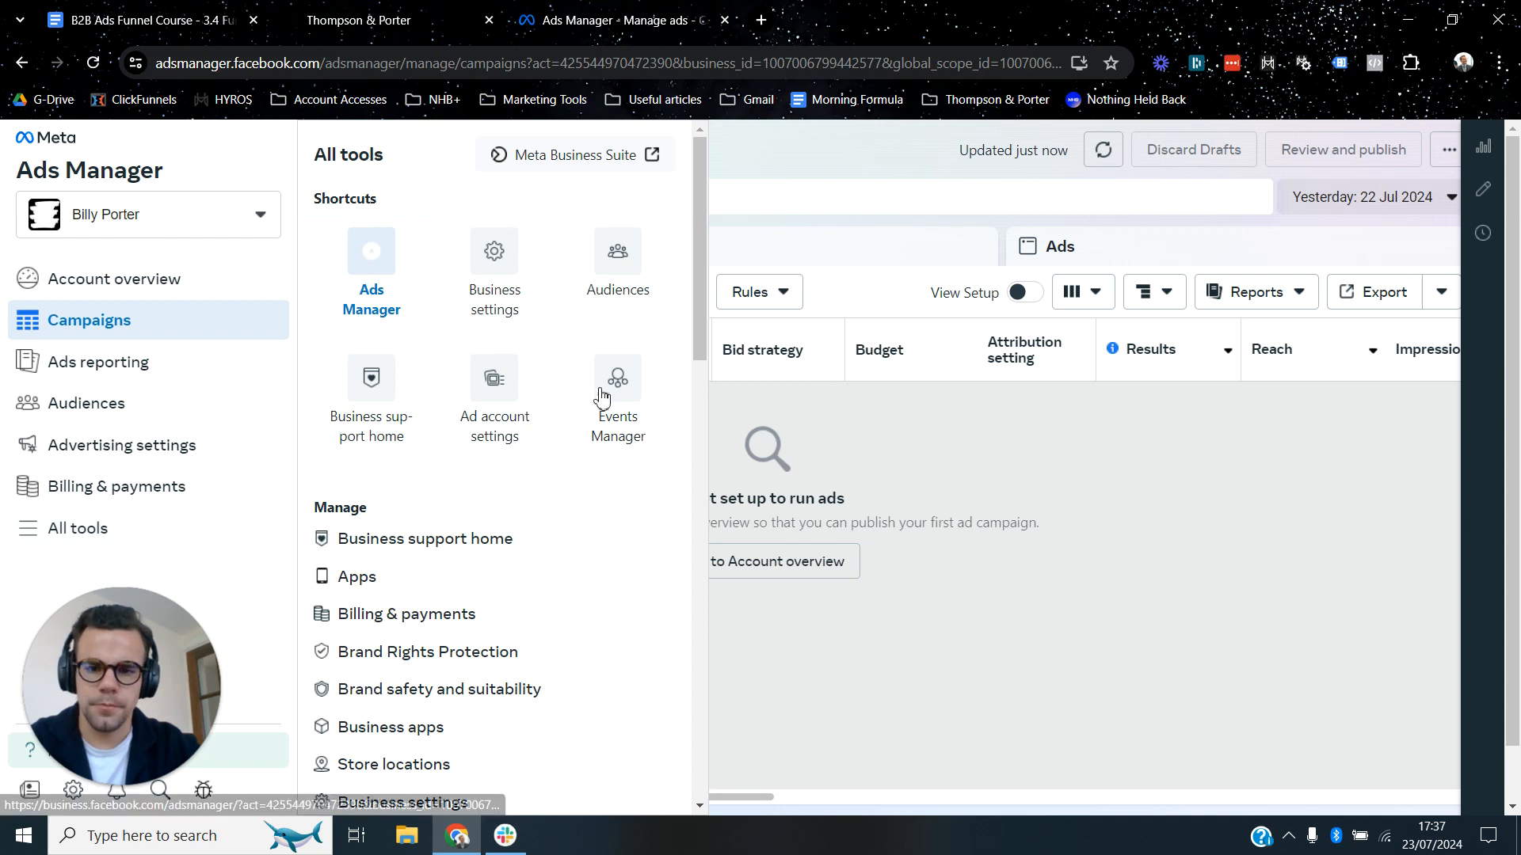
left_click(596, 415)
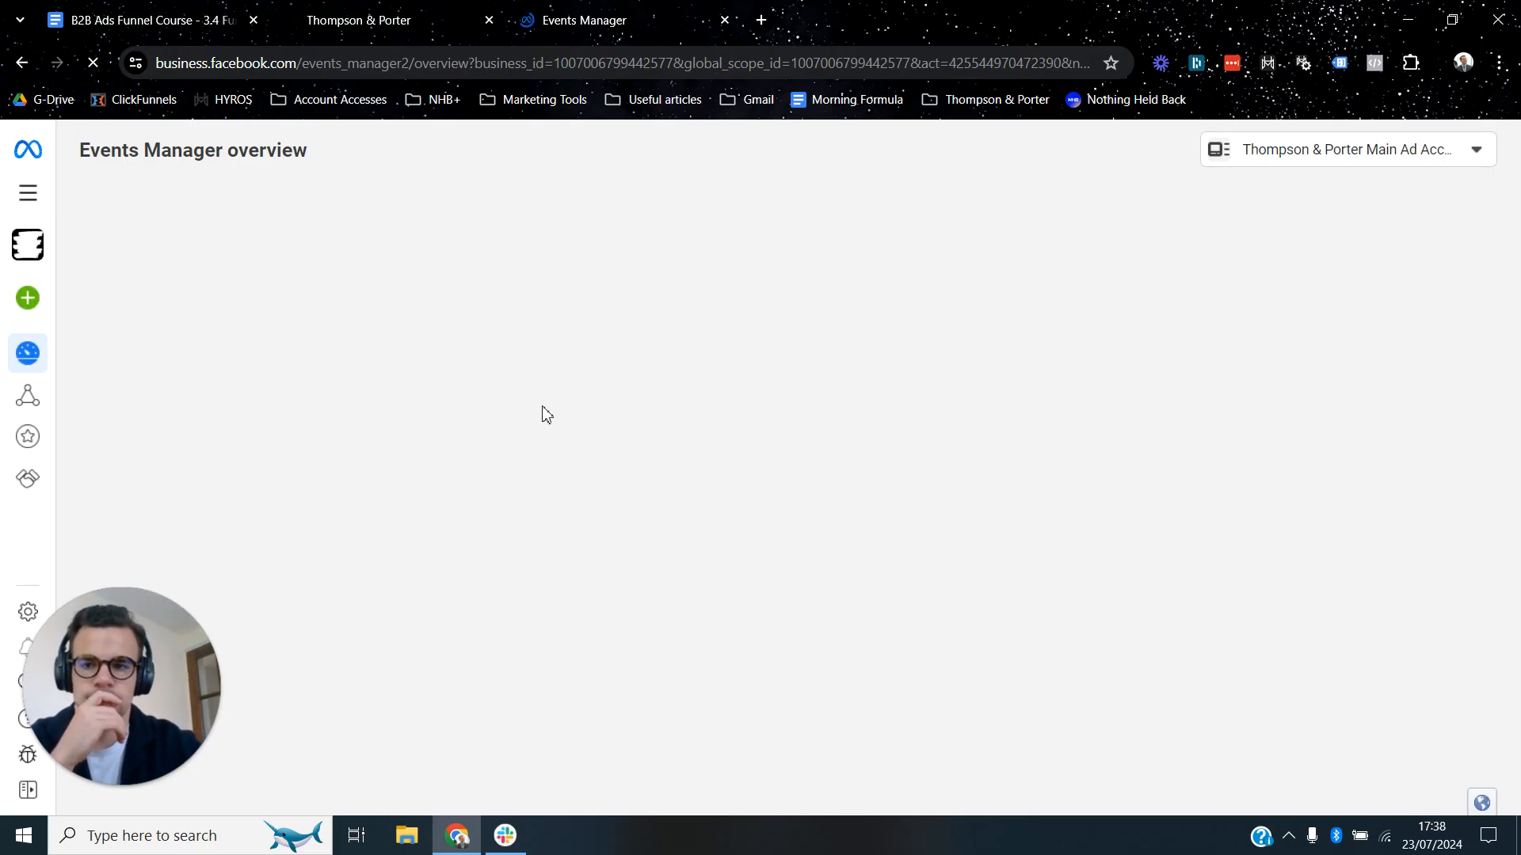
mouse_move(28, 408)
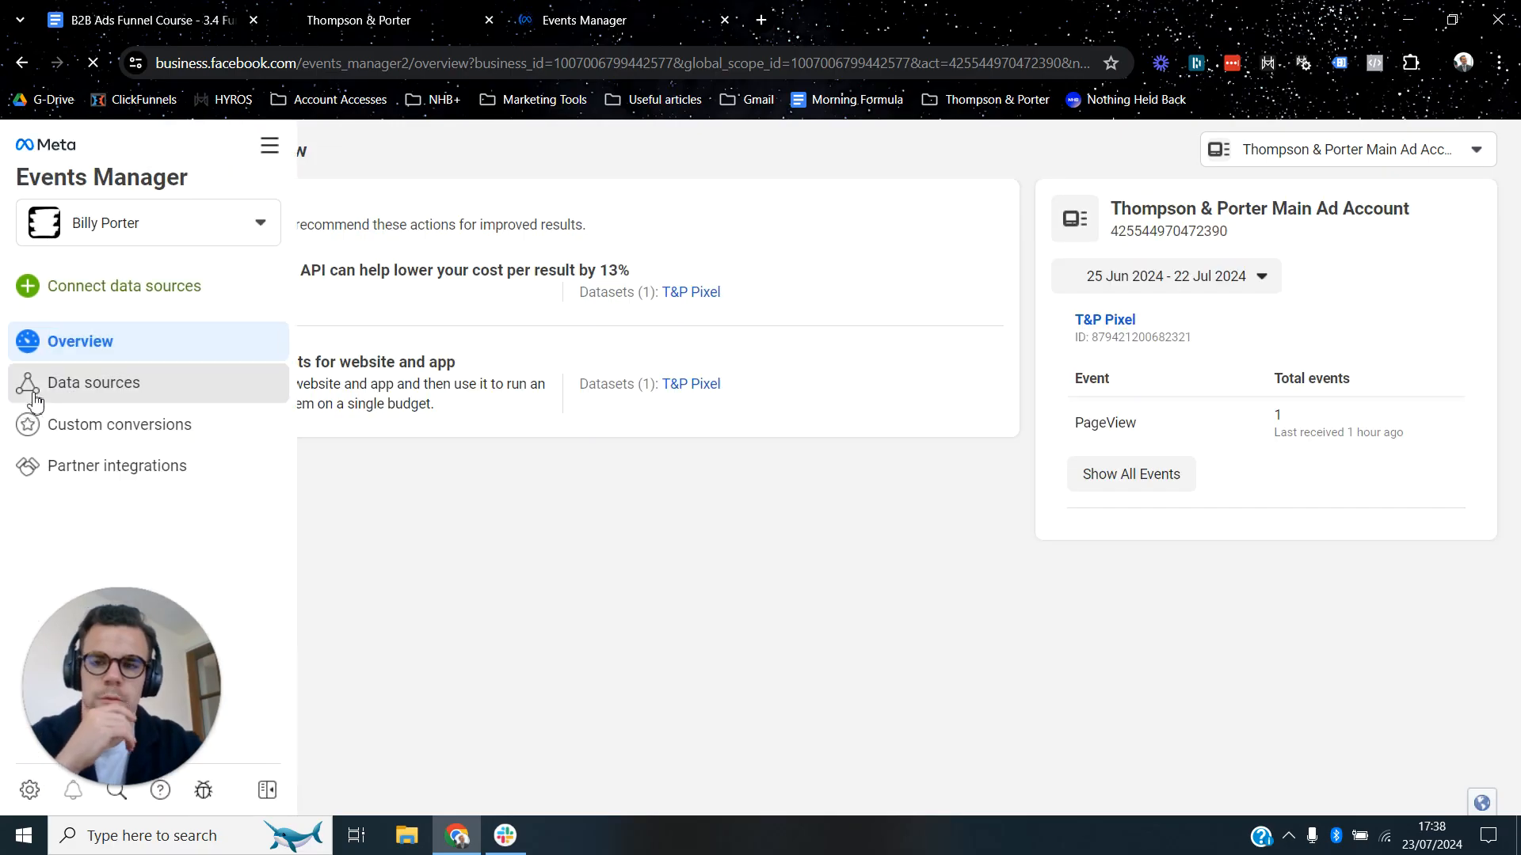
left_click(204, 389)
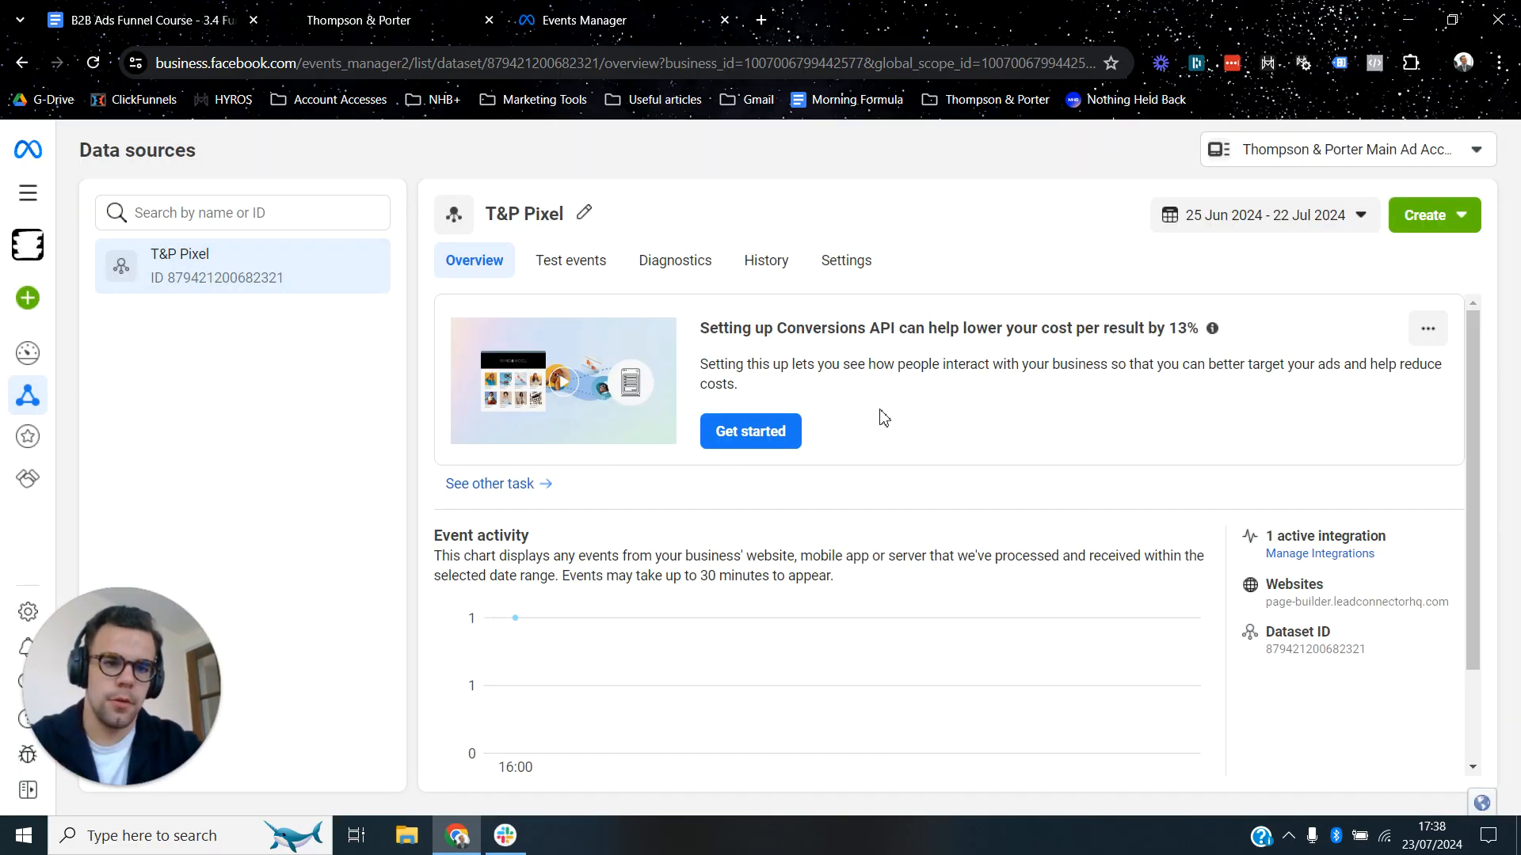
Add a Meta Pixel integration to T&P Pixel using the manual code method, and copy its base code.
left_click(1425, 215)
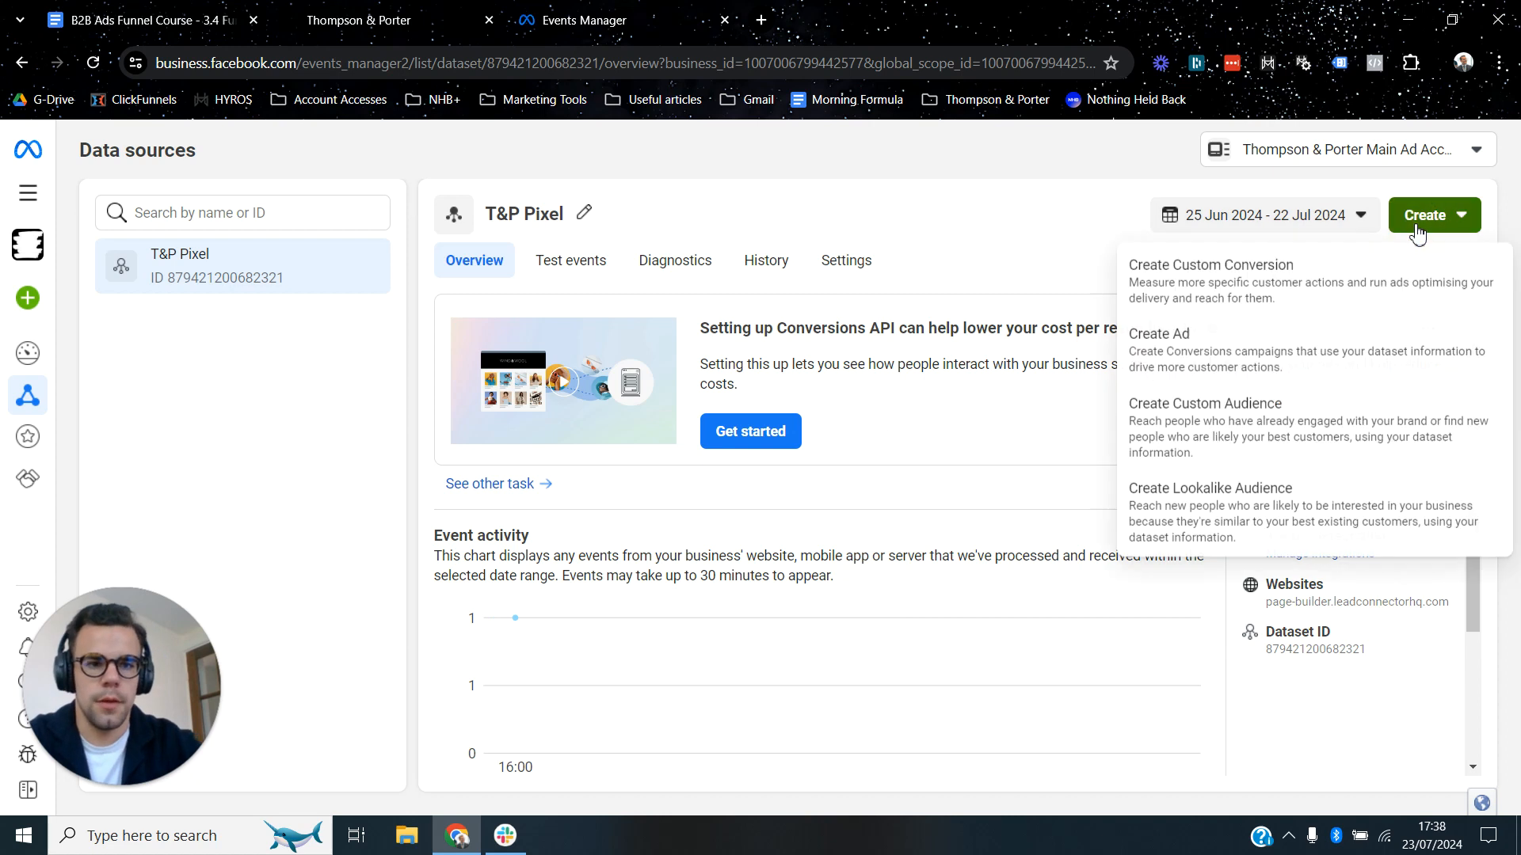
left_click(954, 240)
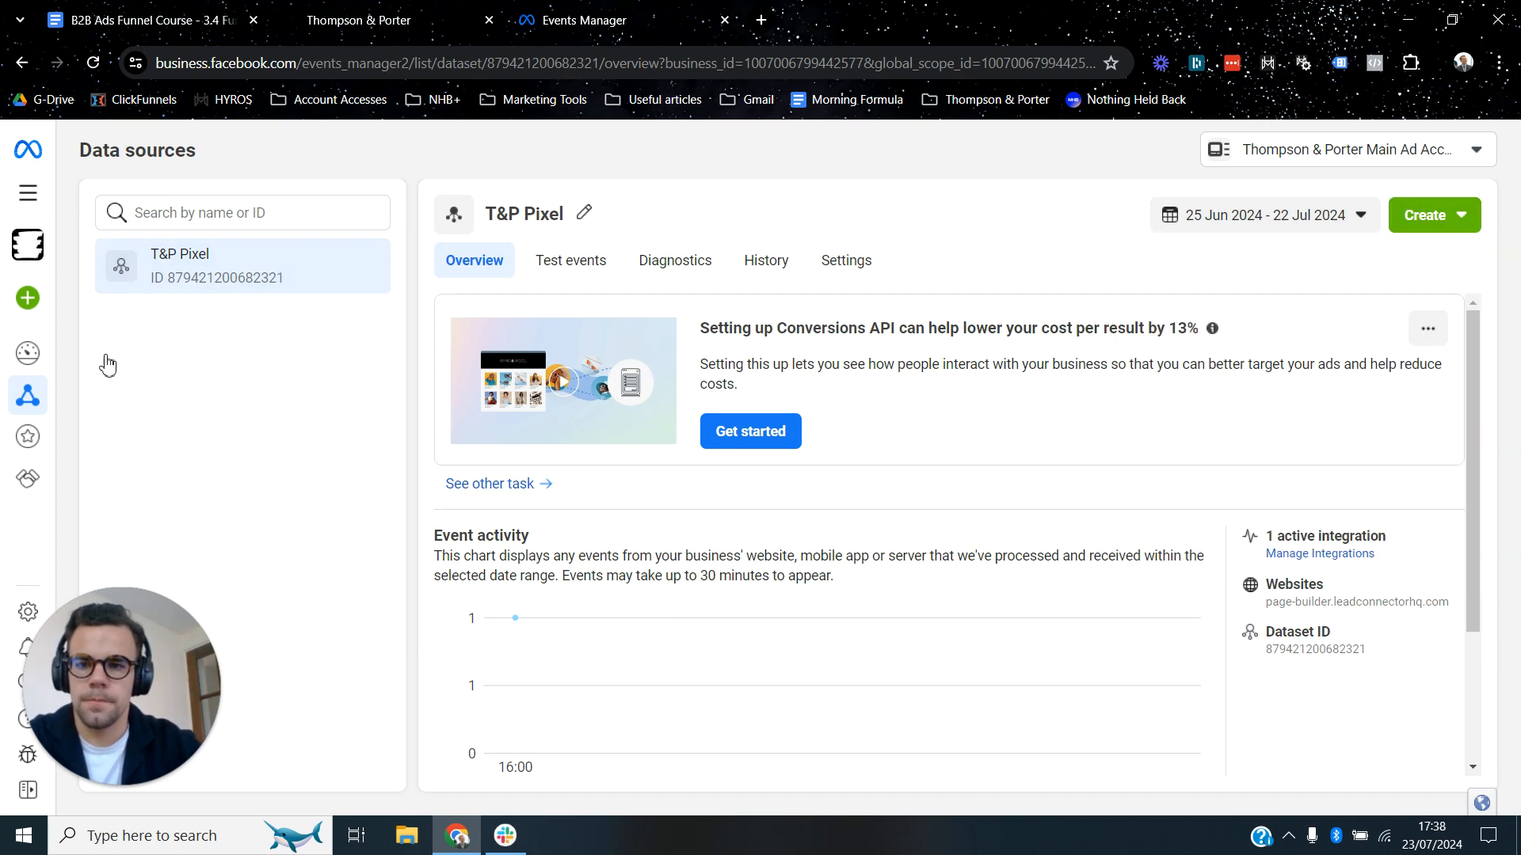
scroll(866, 428, "down", 3)
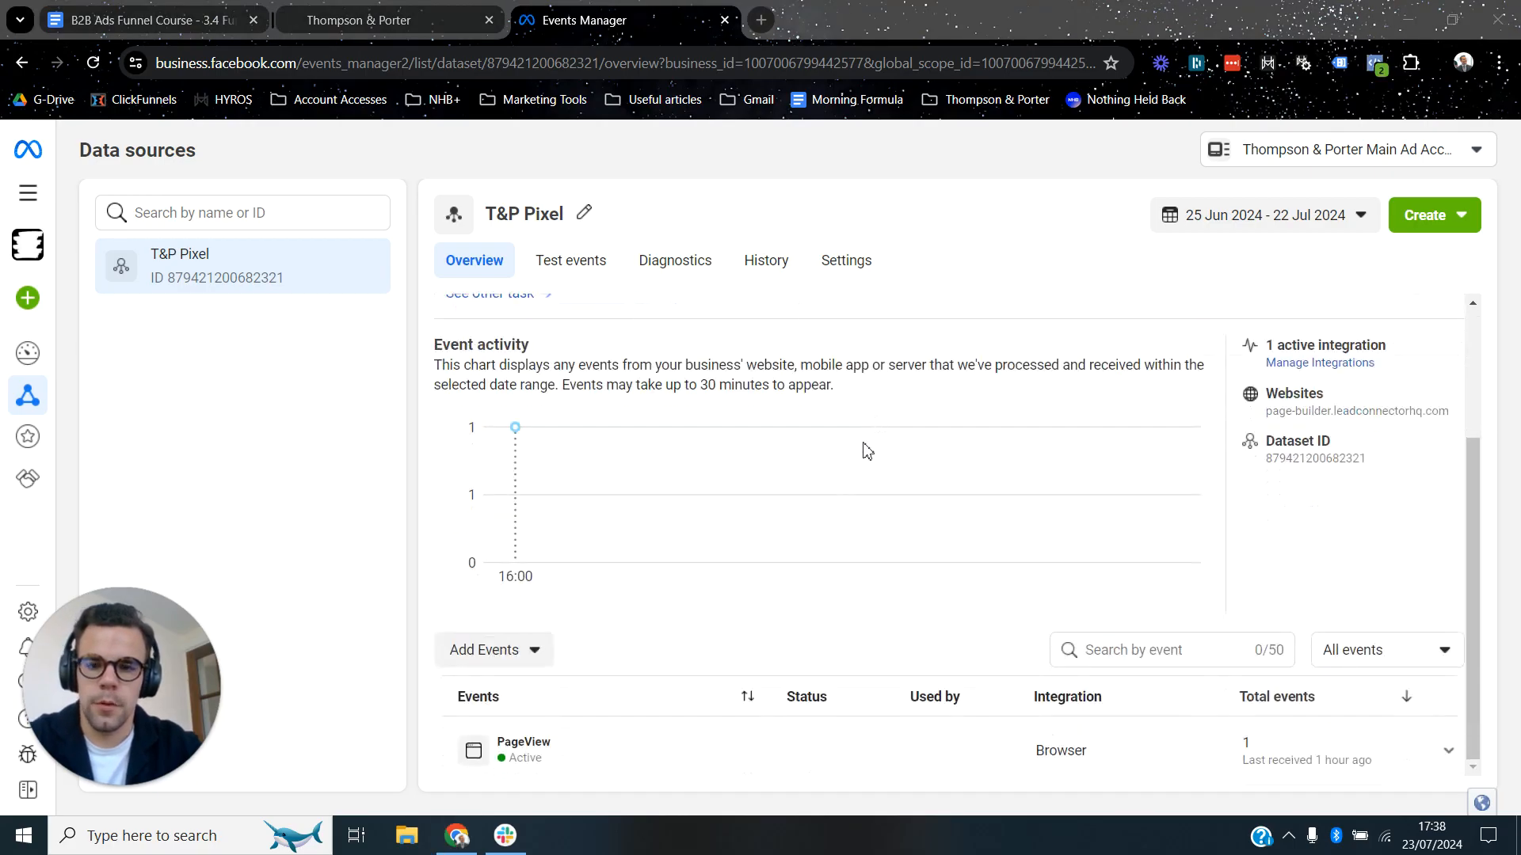
left_click(517, 647)
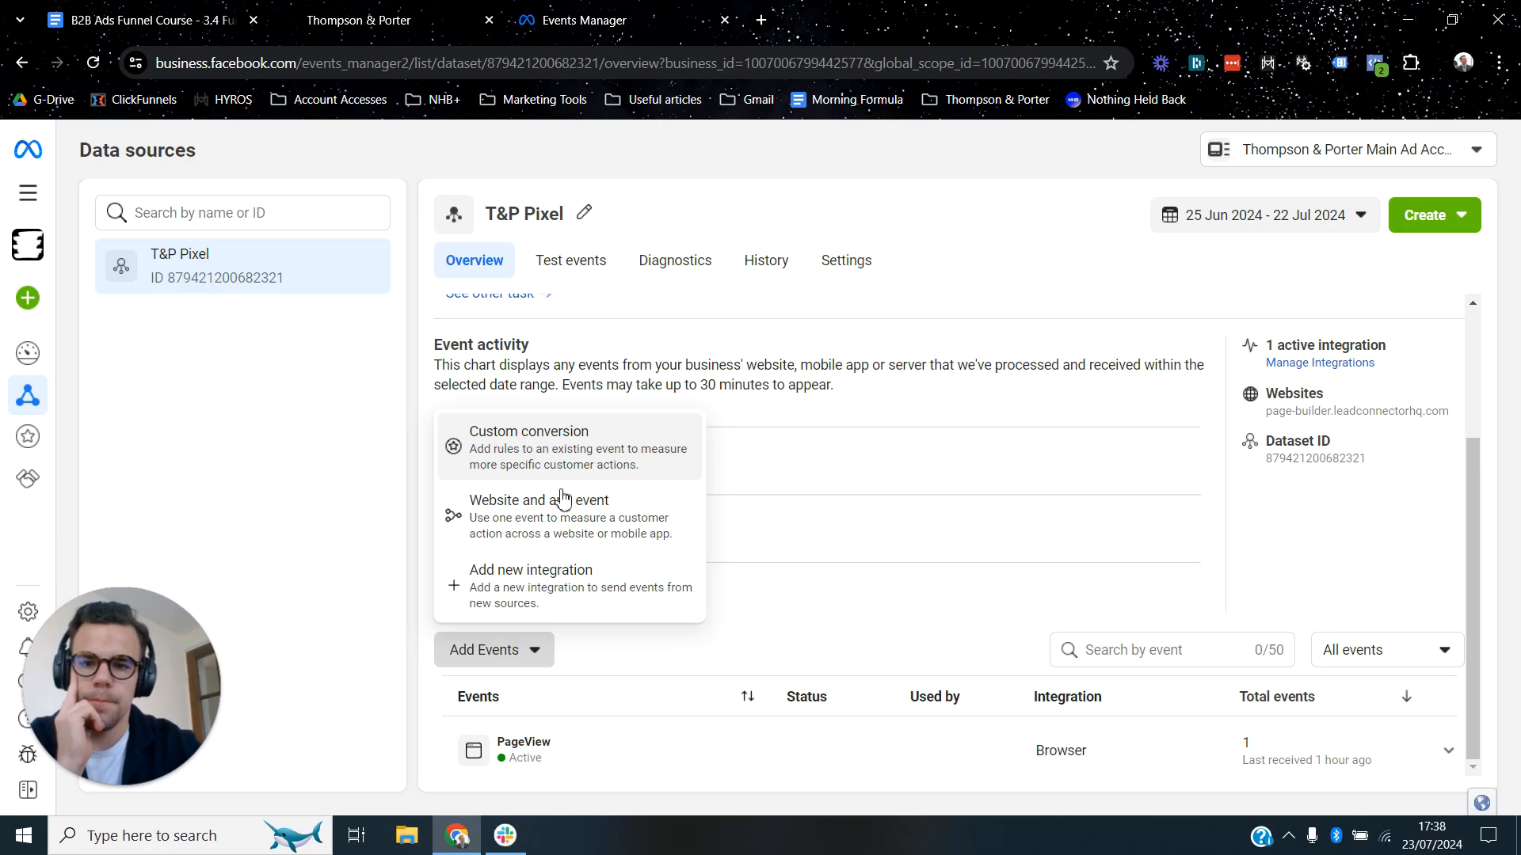
left_click(548, 603)
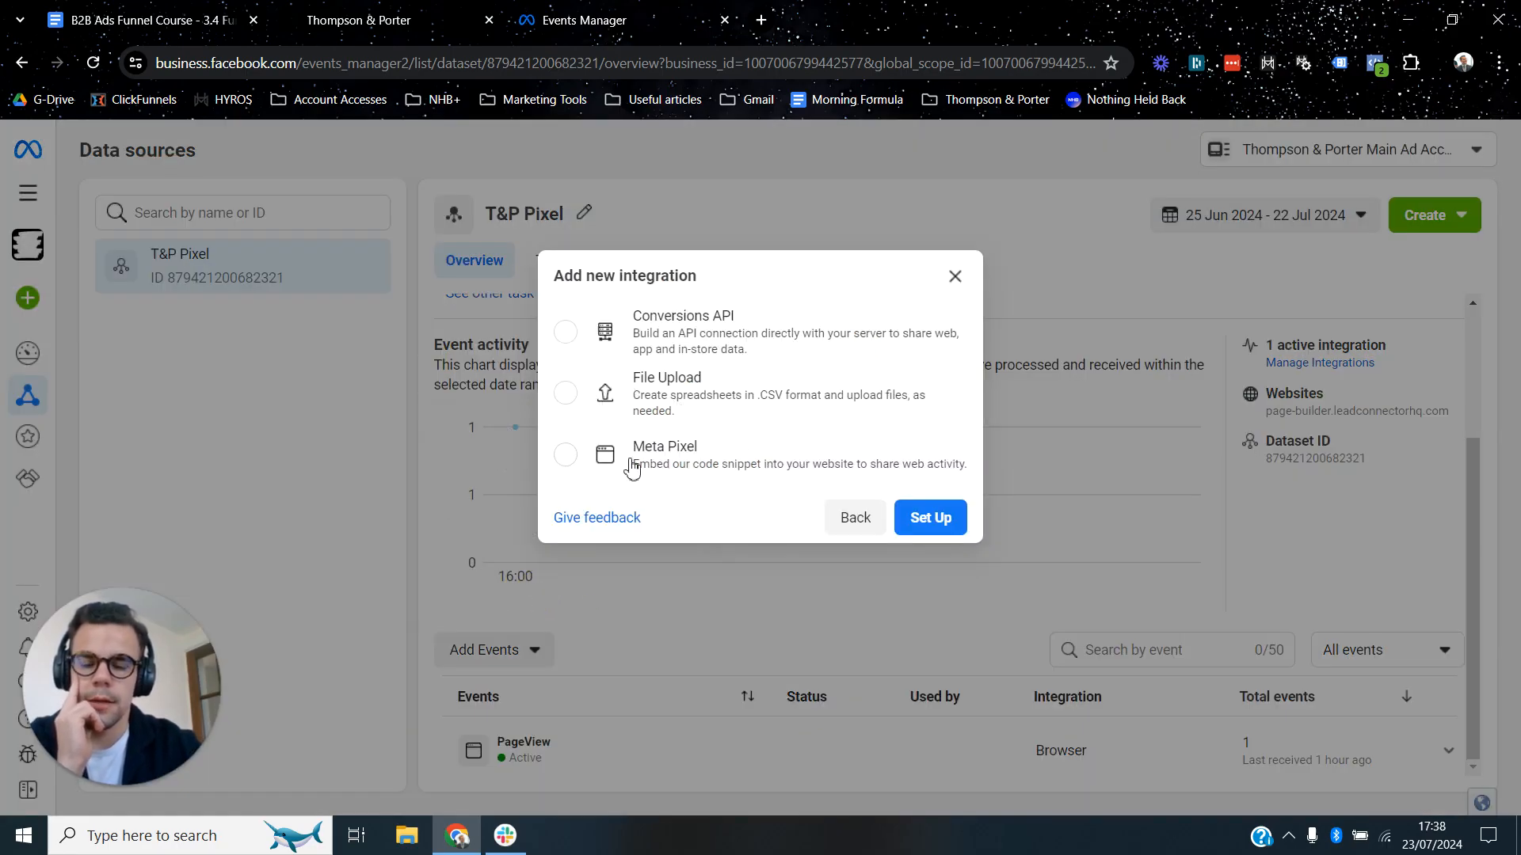
left_click(594, 457)
left_click(928, 516)
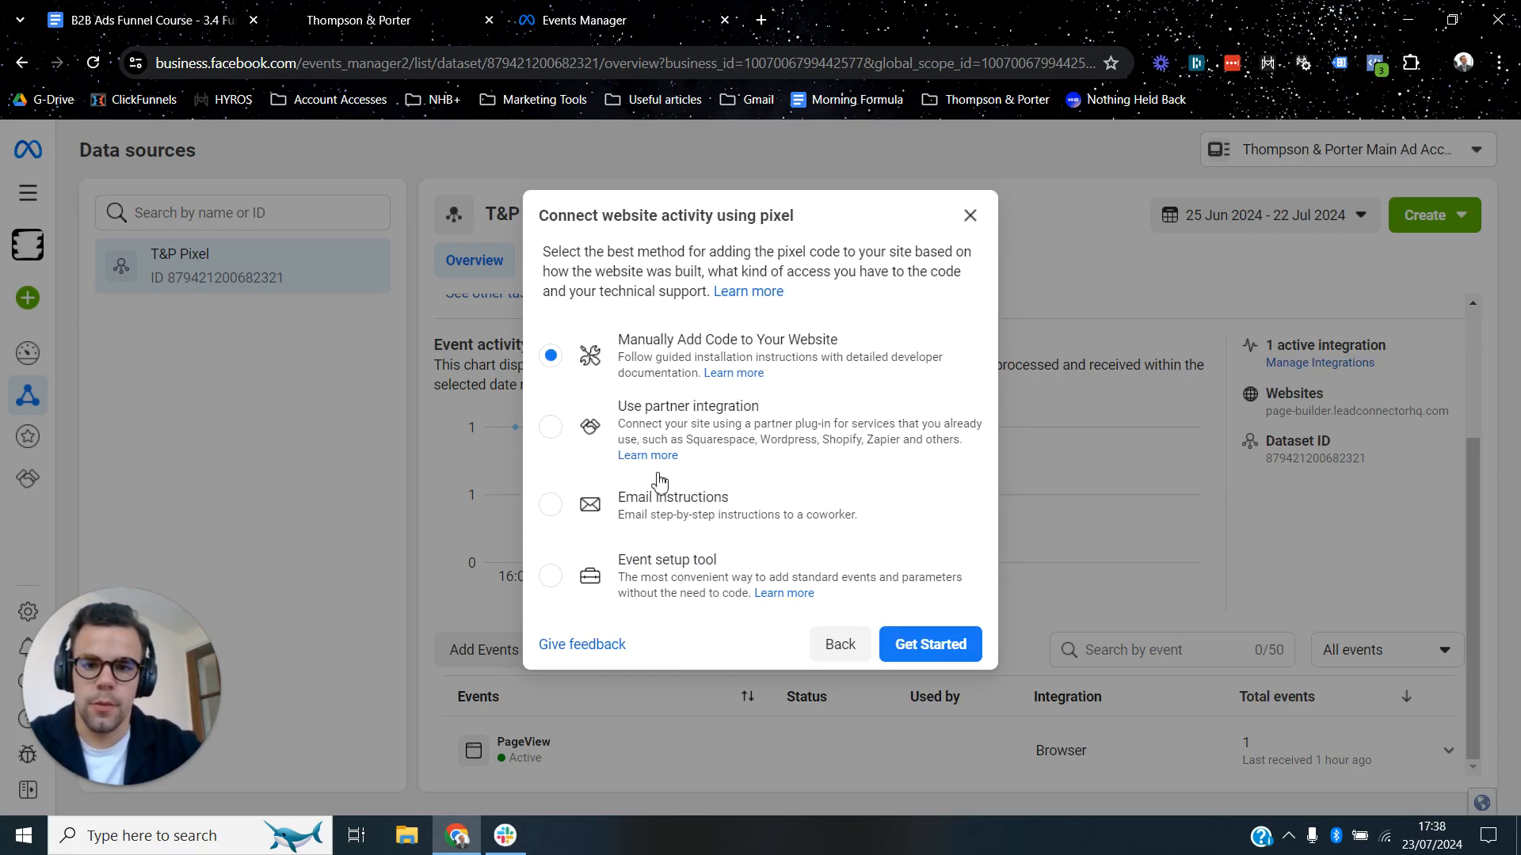
left_click(925, 646)
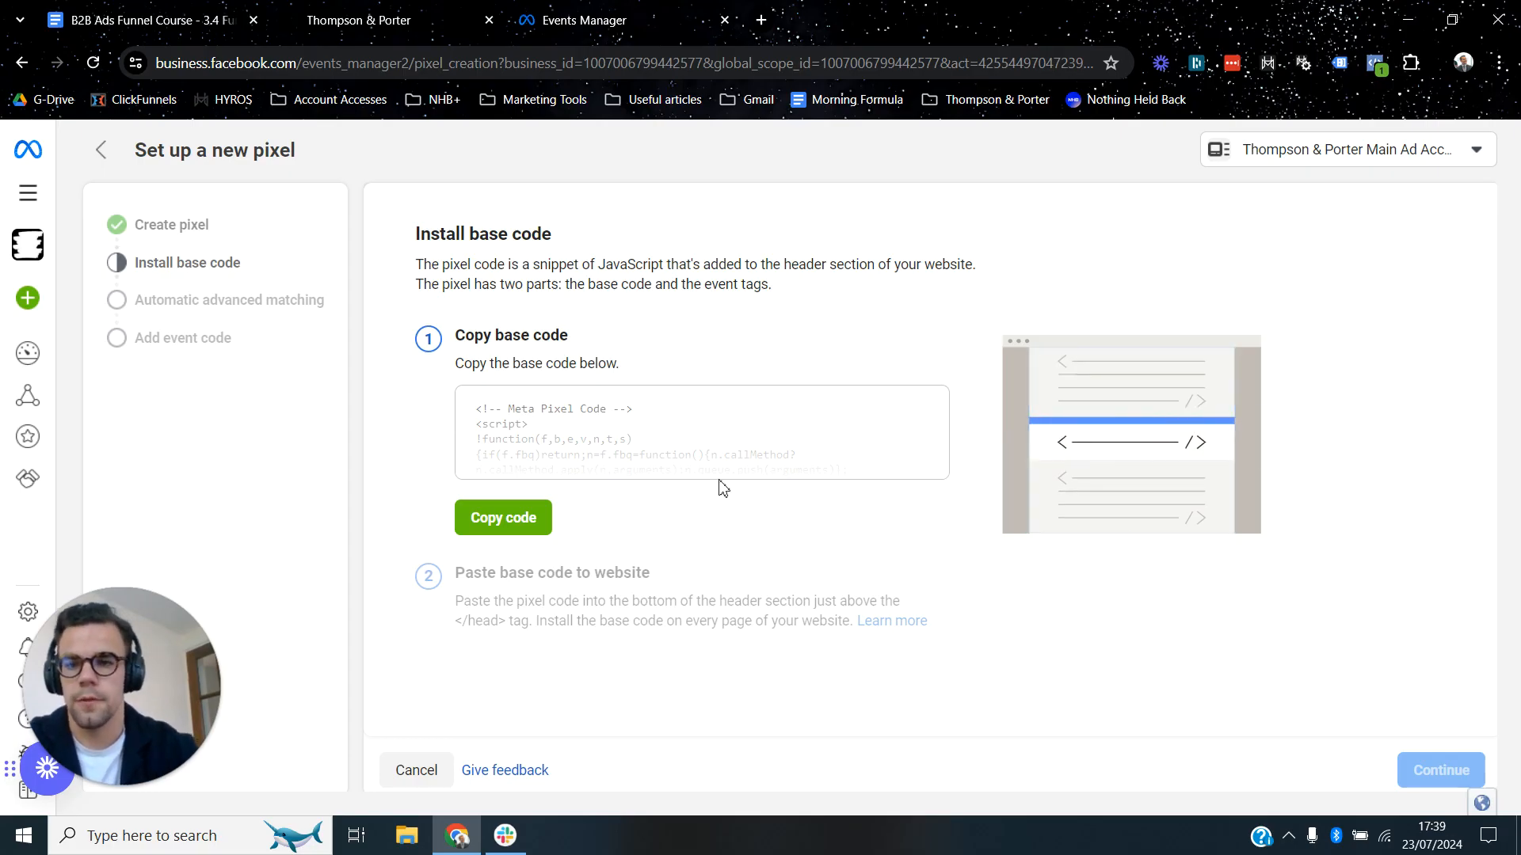
left_click(518, 536)
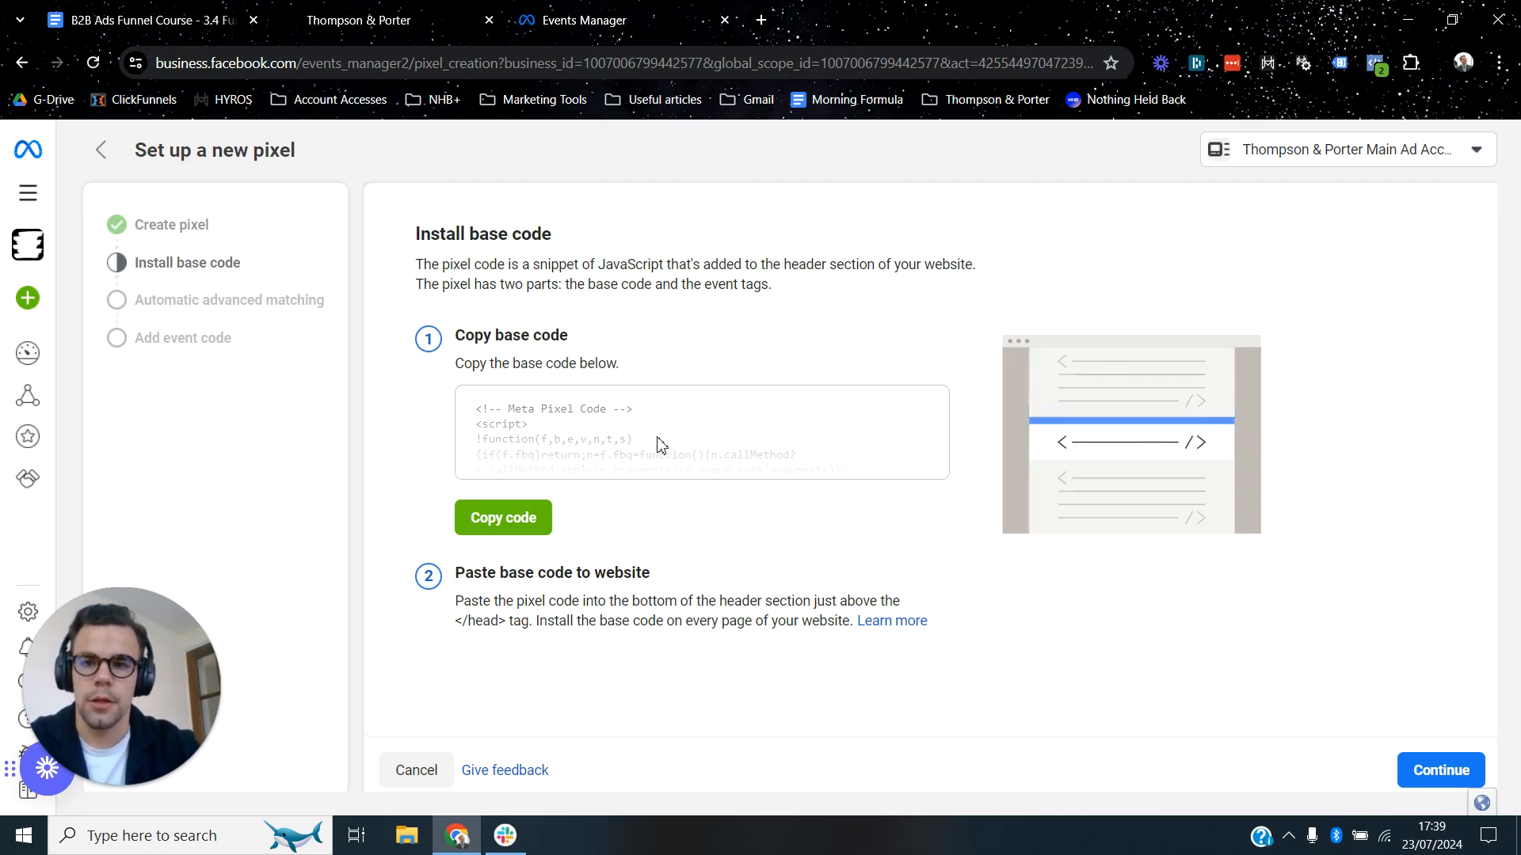
In HighLevel, paste the pixel base code into the funnel-wide head tracking code of Easy Grow Test Funnel - Straight To Application.
left_click(440, 10)
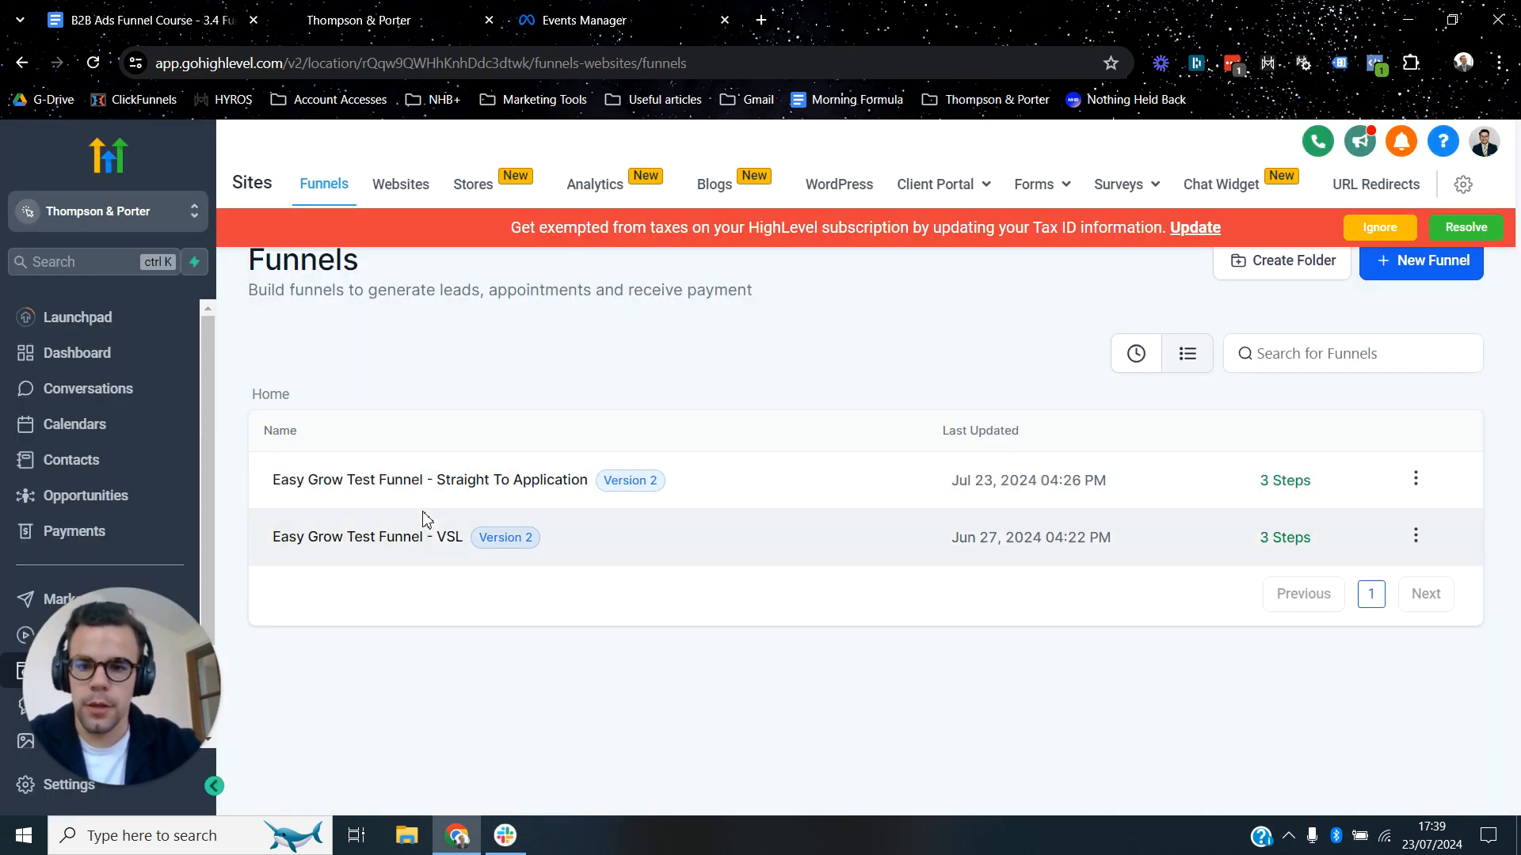
left_click(459, 481)
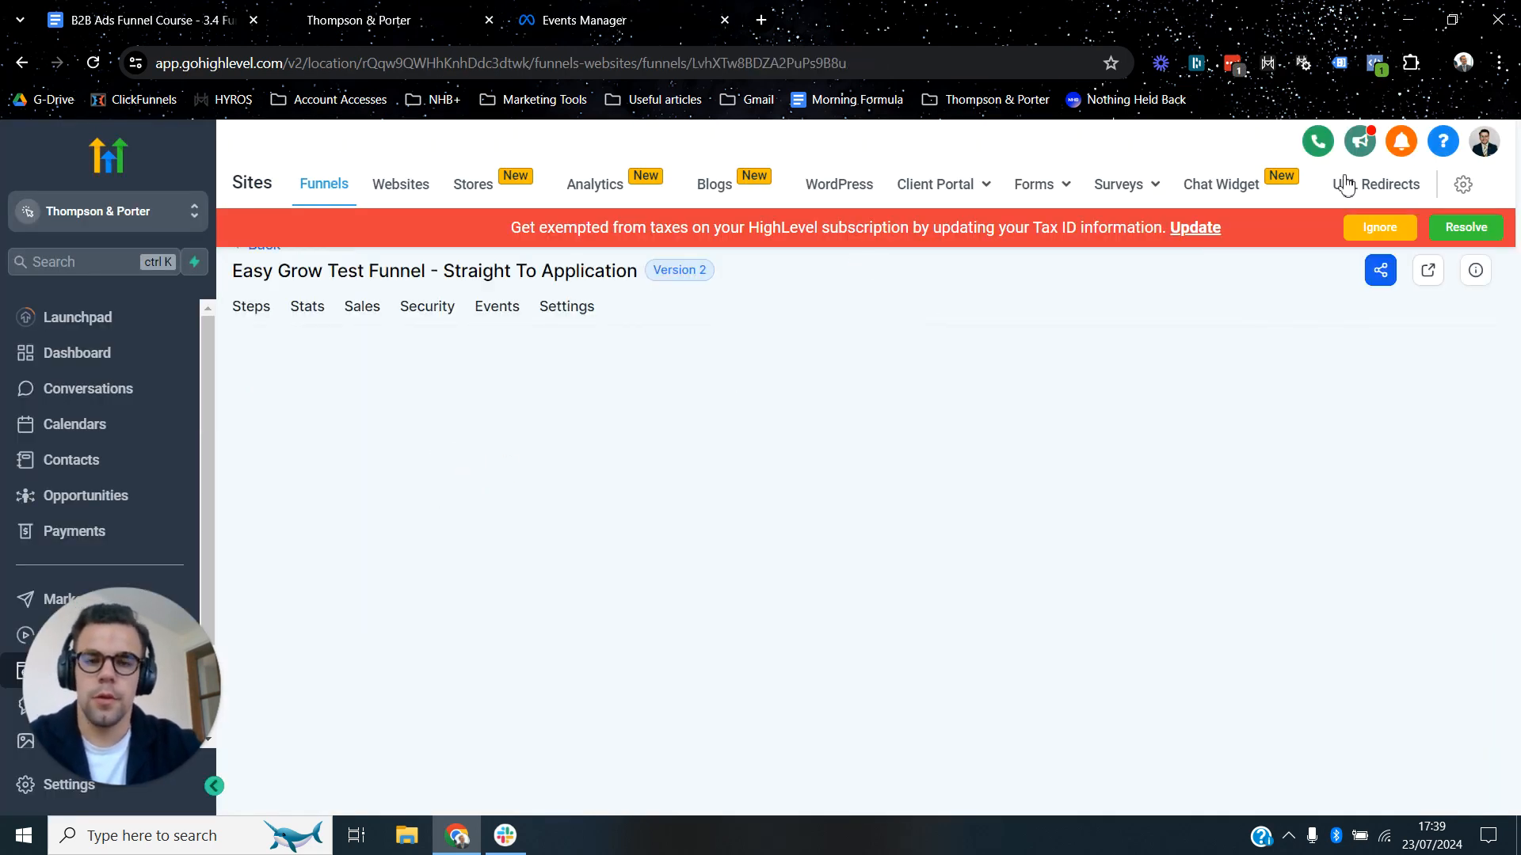
left_click(581, 314)
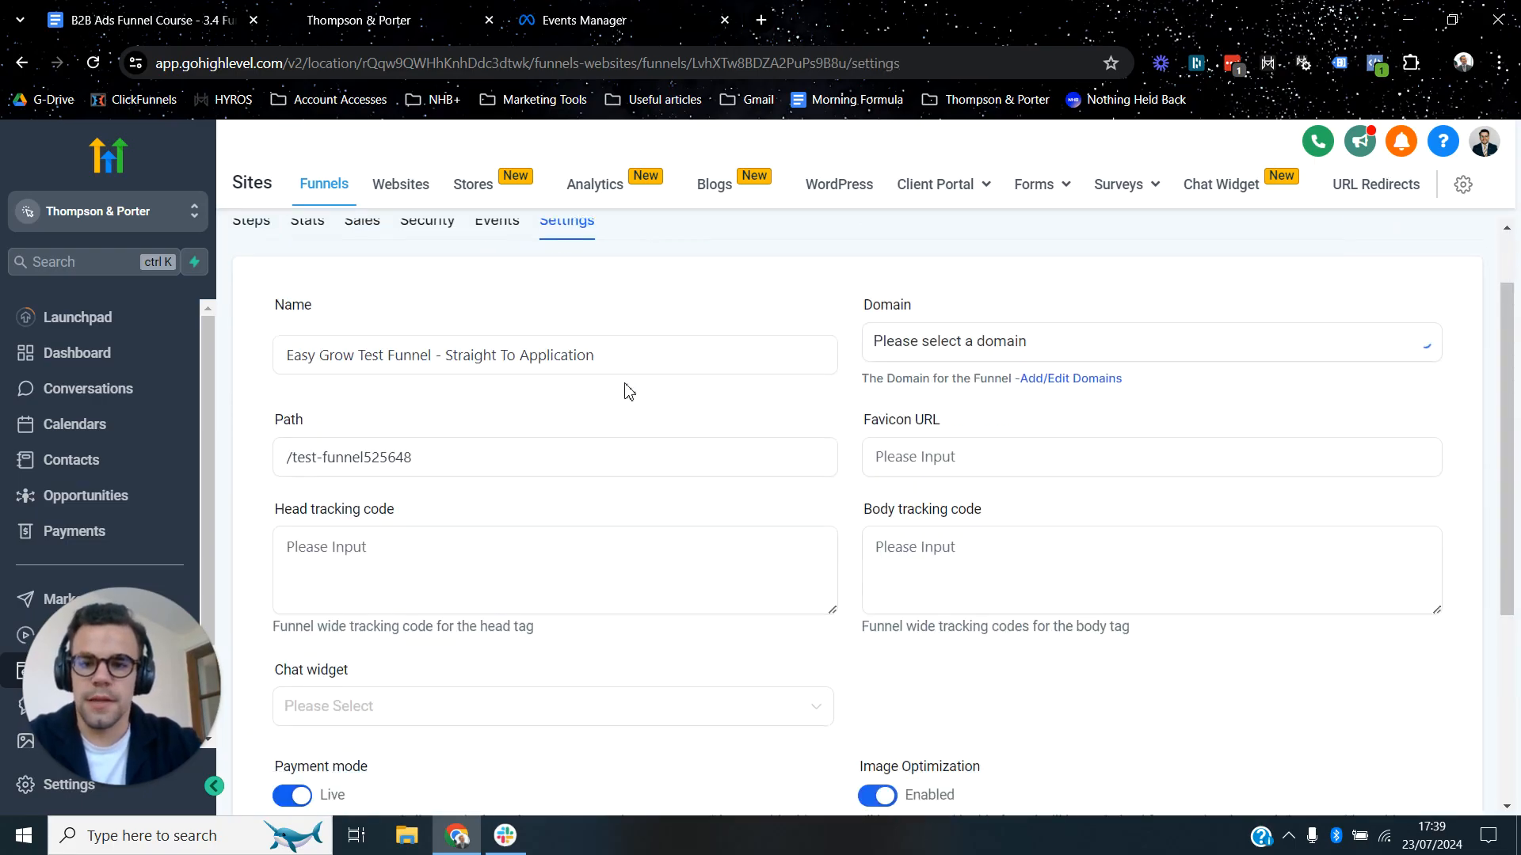
scroll(610, 404, "down", 2)
left_click(356, 454)
key("ctrl+v")
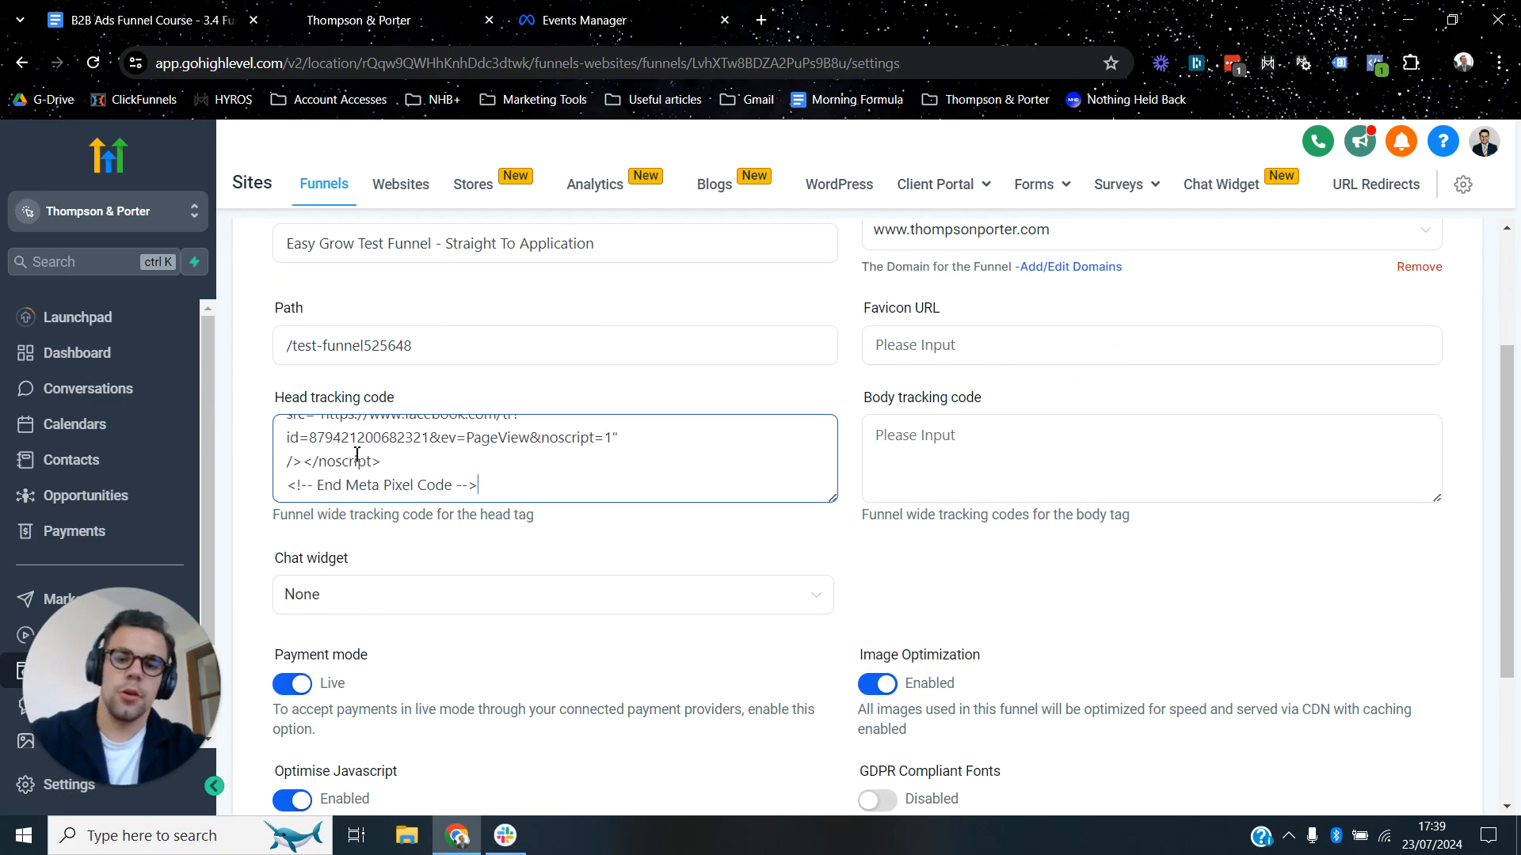
Enlarge the head tracking code field to check the full pasted script, and save the funnel settings.
left_click_drag(829, 490, 829, 736)
scroll(709, 610, "up", 2)
scroll(654, 540, "down", 5)
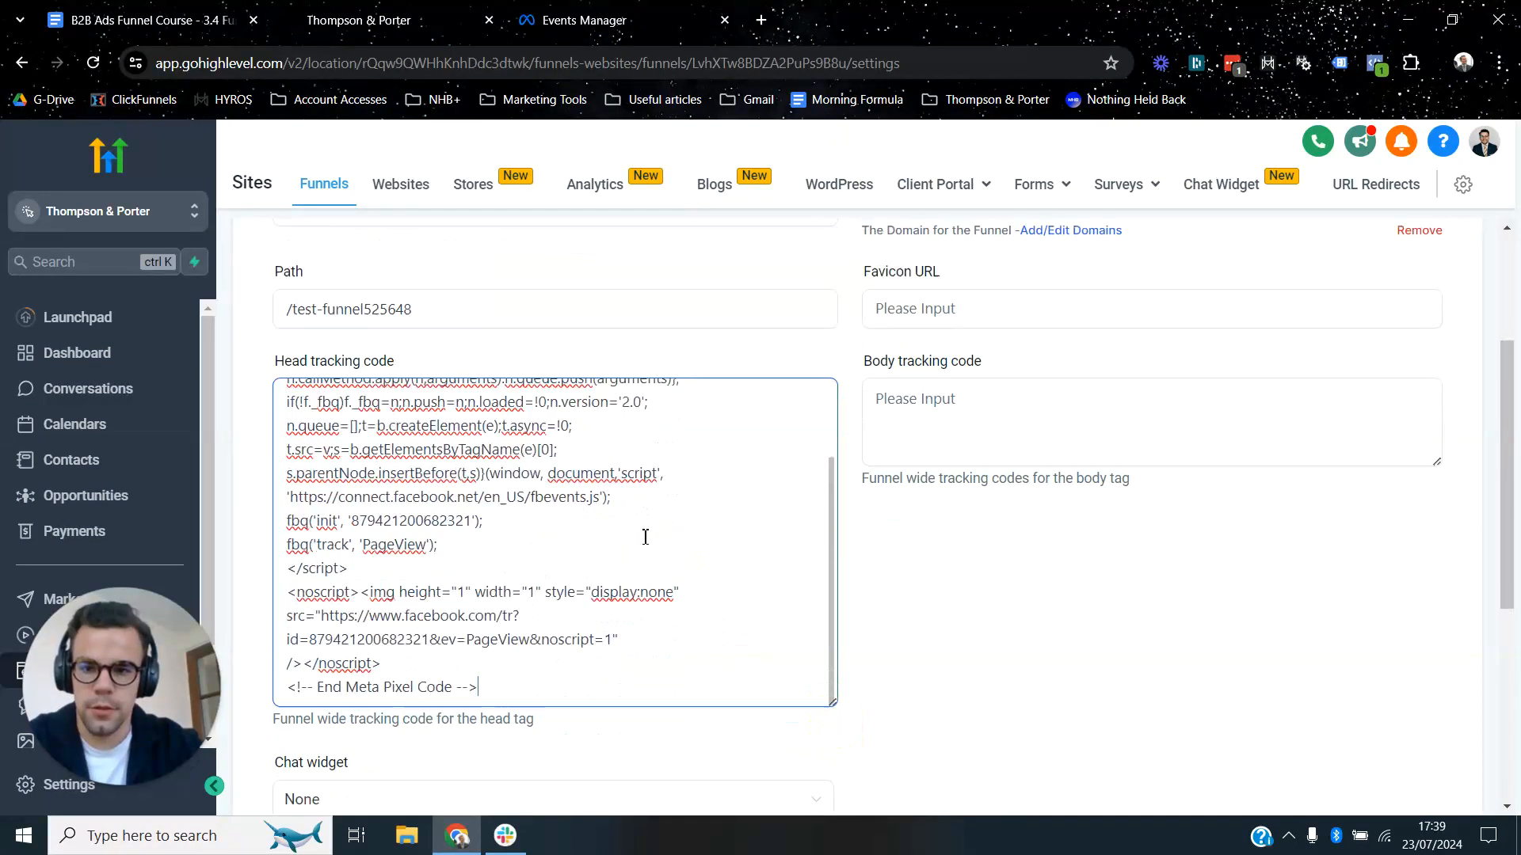
scroll(1023, 417, "up", 1)
scroll(1022, 417, "up", 3)
scroll(689, 516, "up", 3)
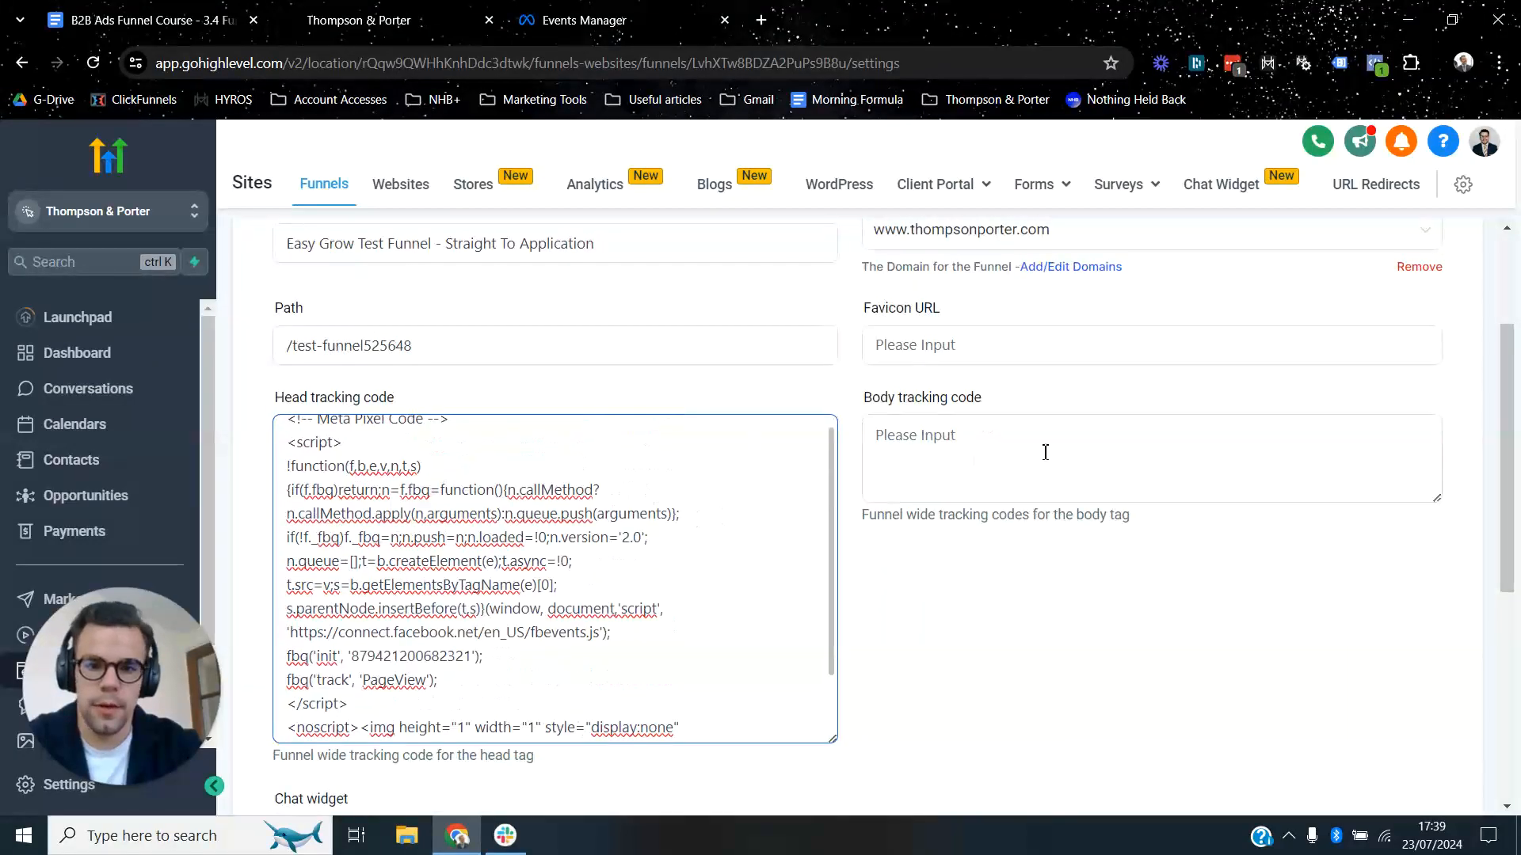
scroll(1483, 408, "down", 5)
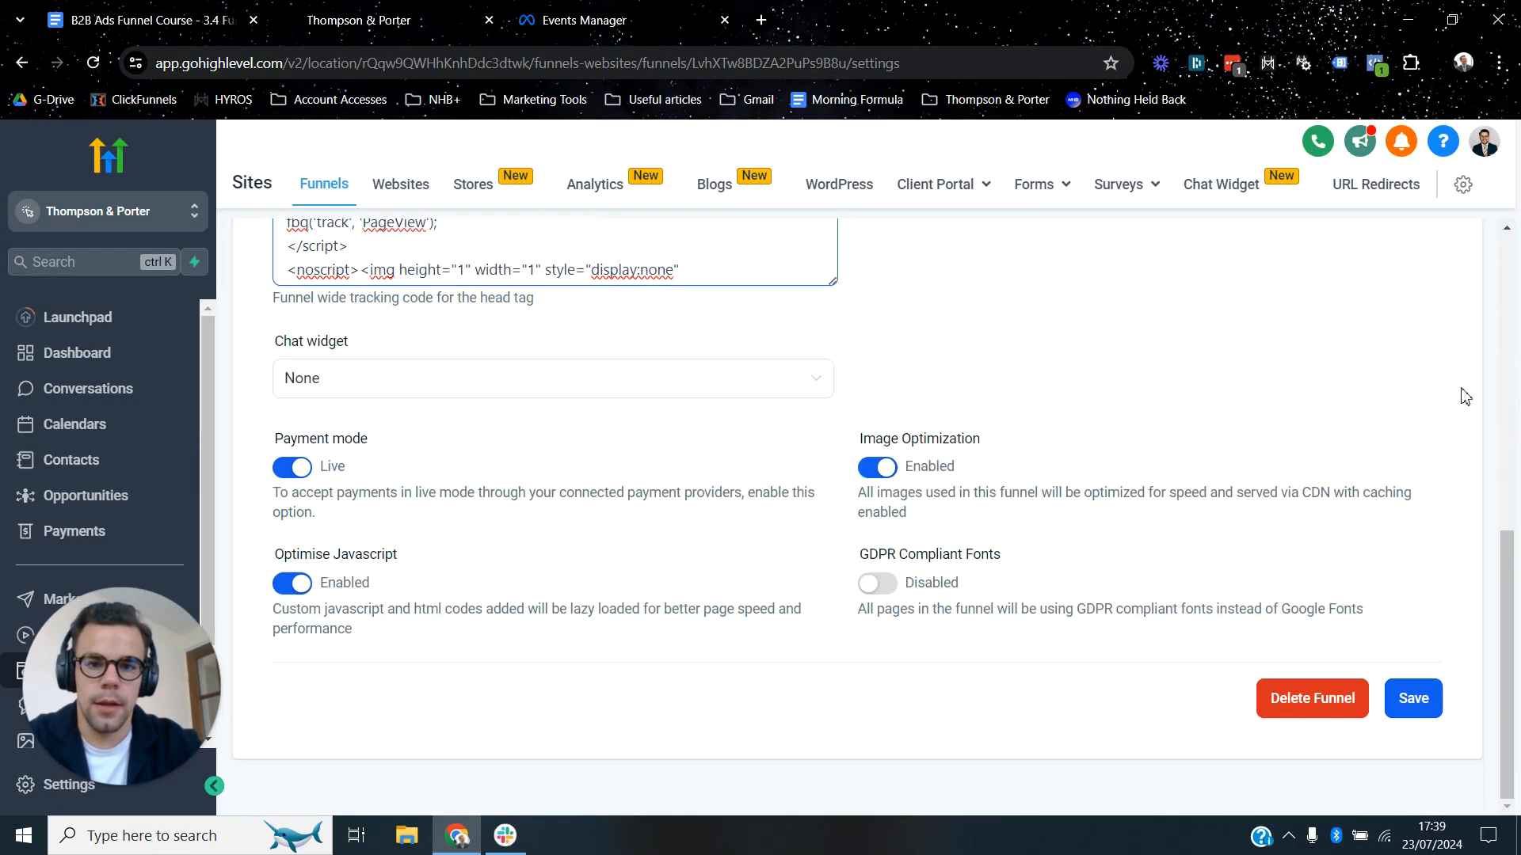
left_click(1416, 712)
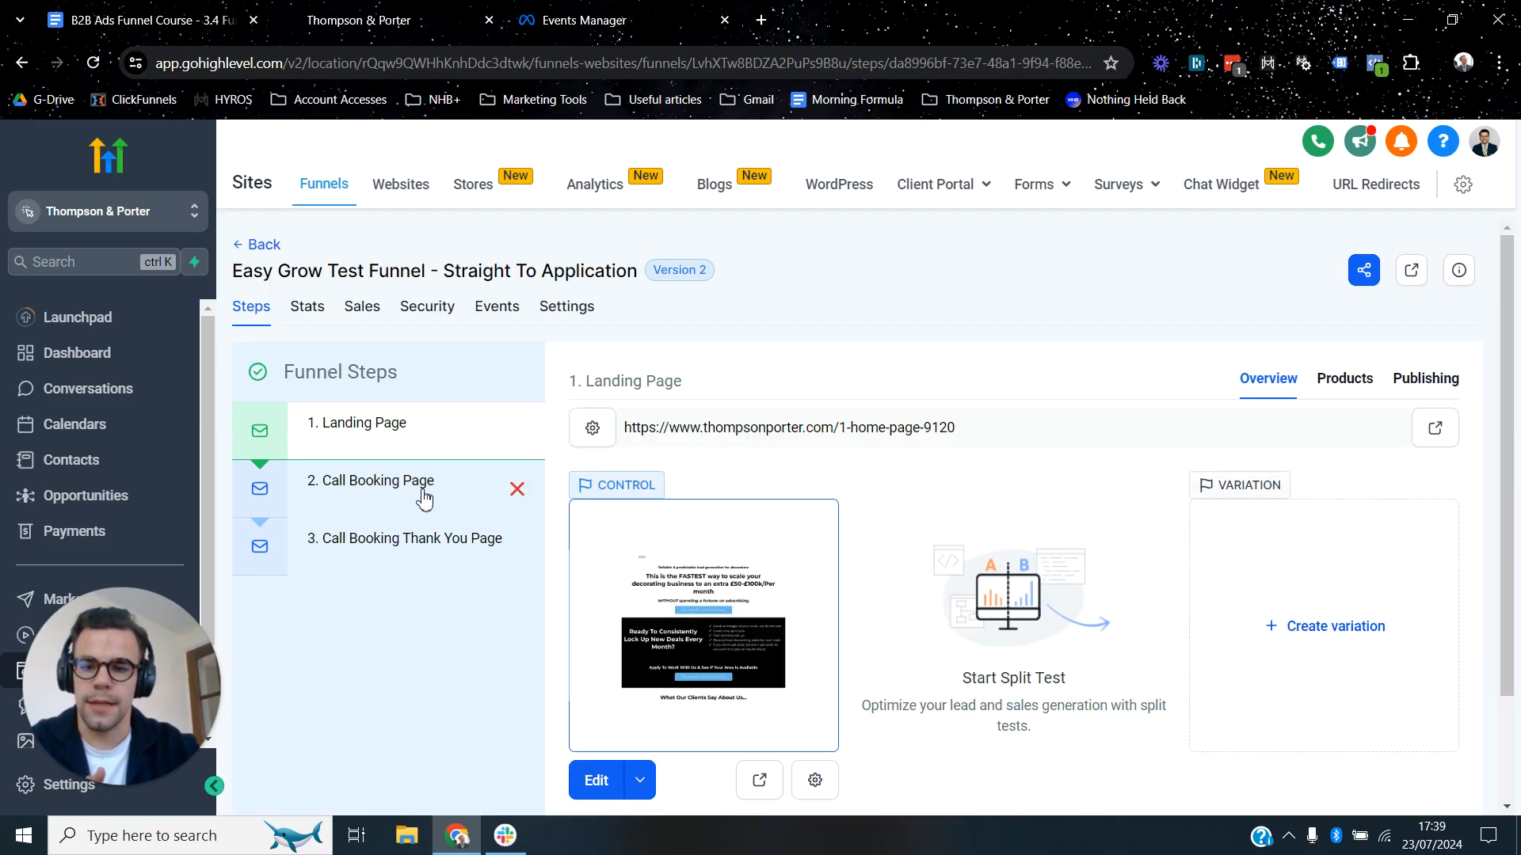
Select the Call Booking Page funnel step, and copy the 'Lead' event script from the Google Docs course document.
left_click(409, 484)
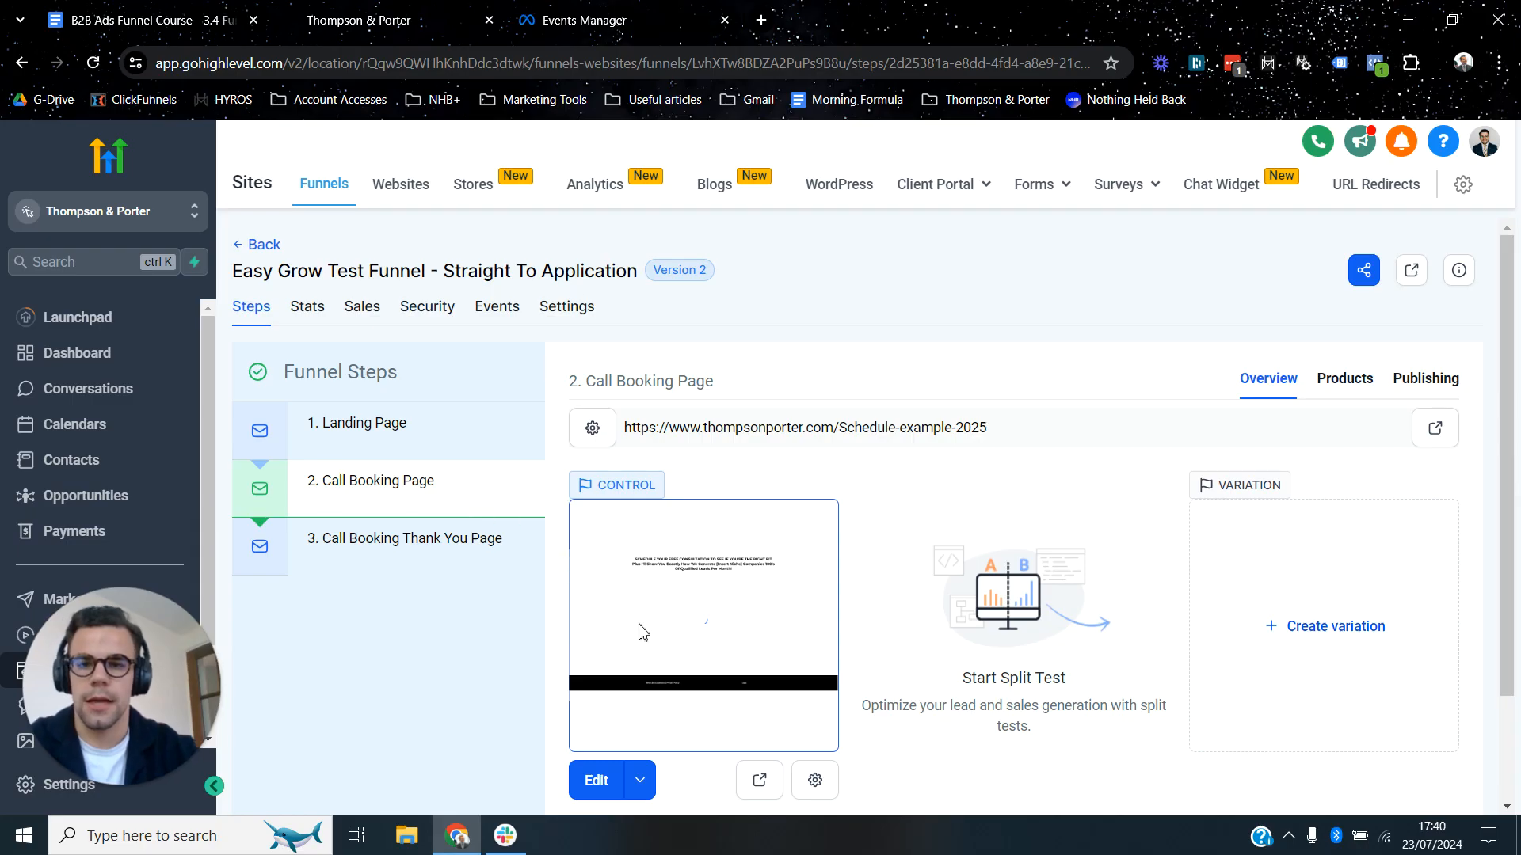
left_click(204, 28)
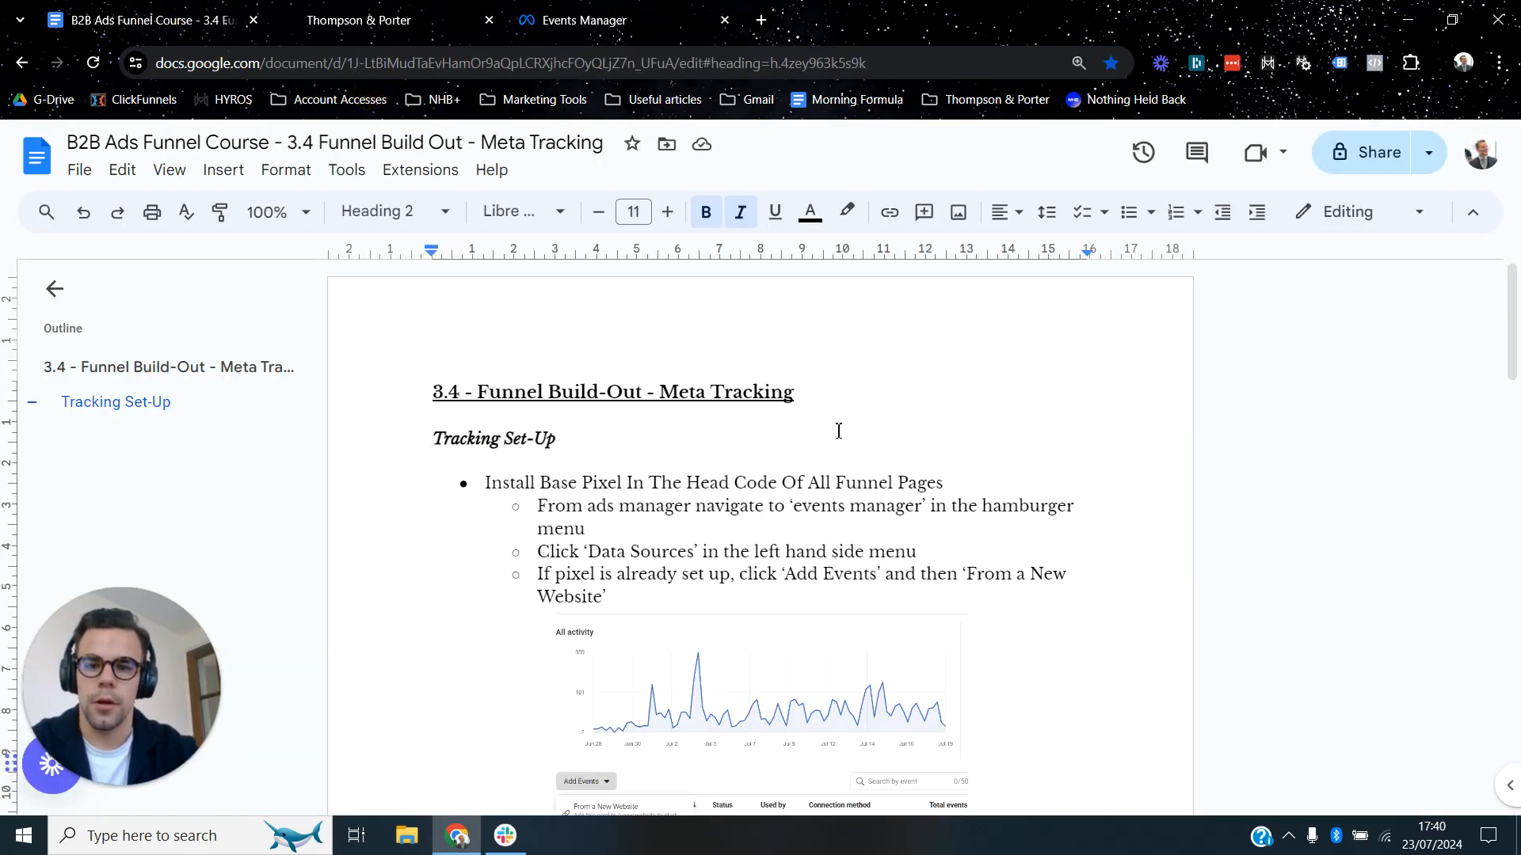
scroll(828, 421, "down", 20)
scroll(826, 419, "up", 1)
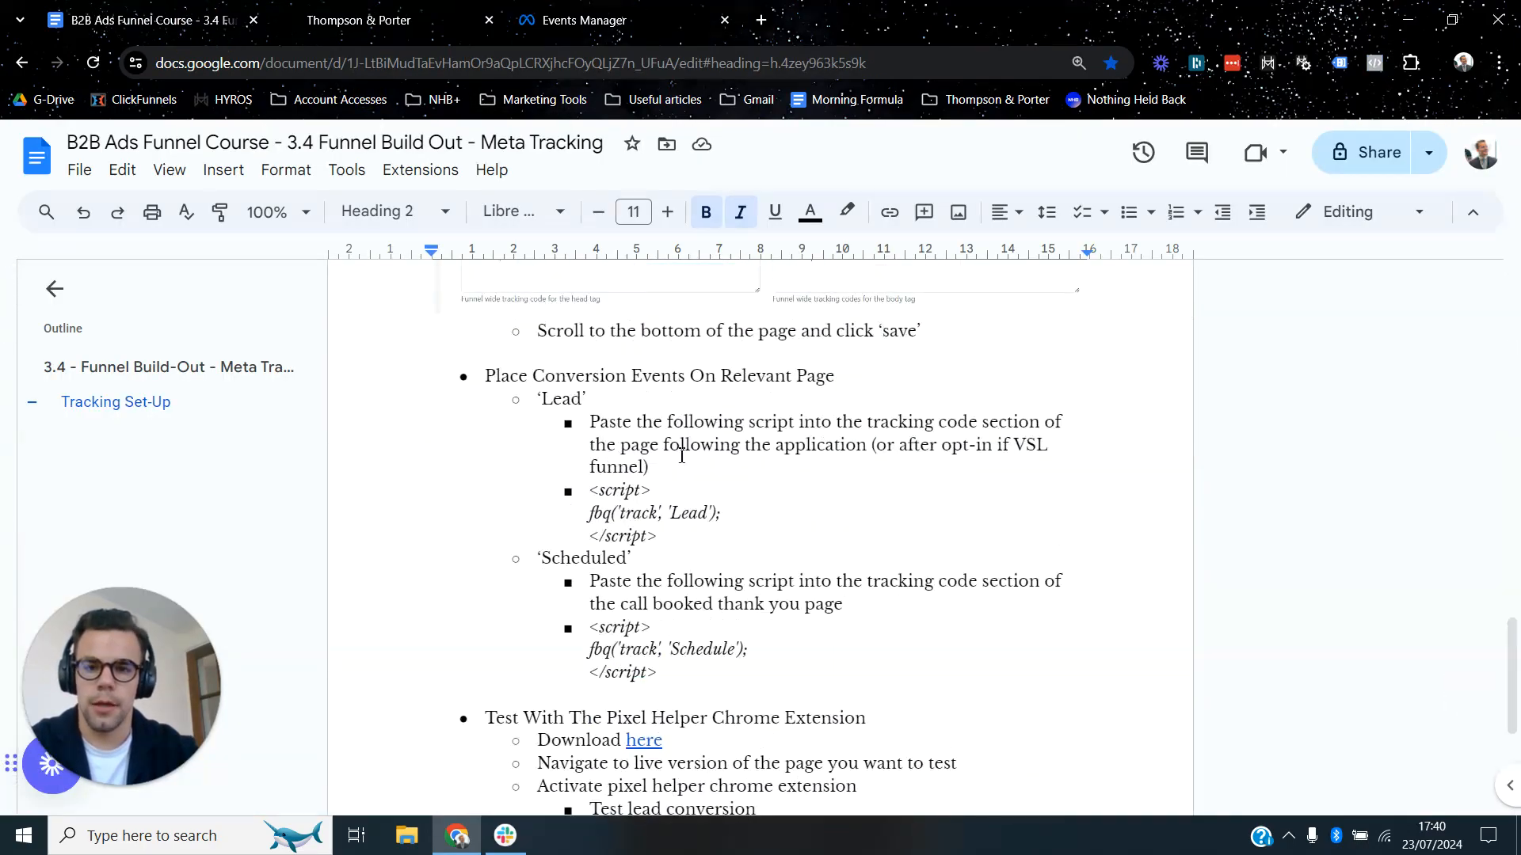
left_click_drag(592, 493, 746, 534)
key("ctrl+c")
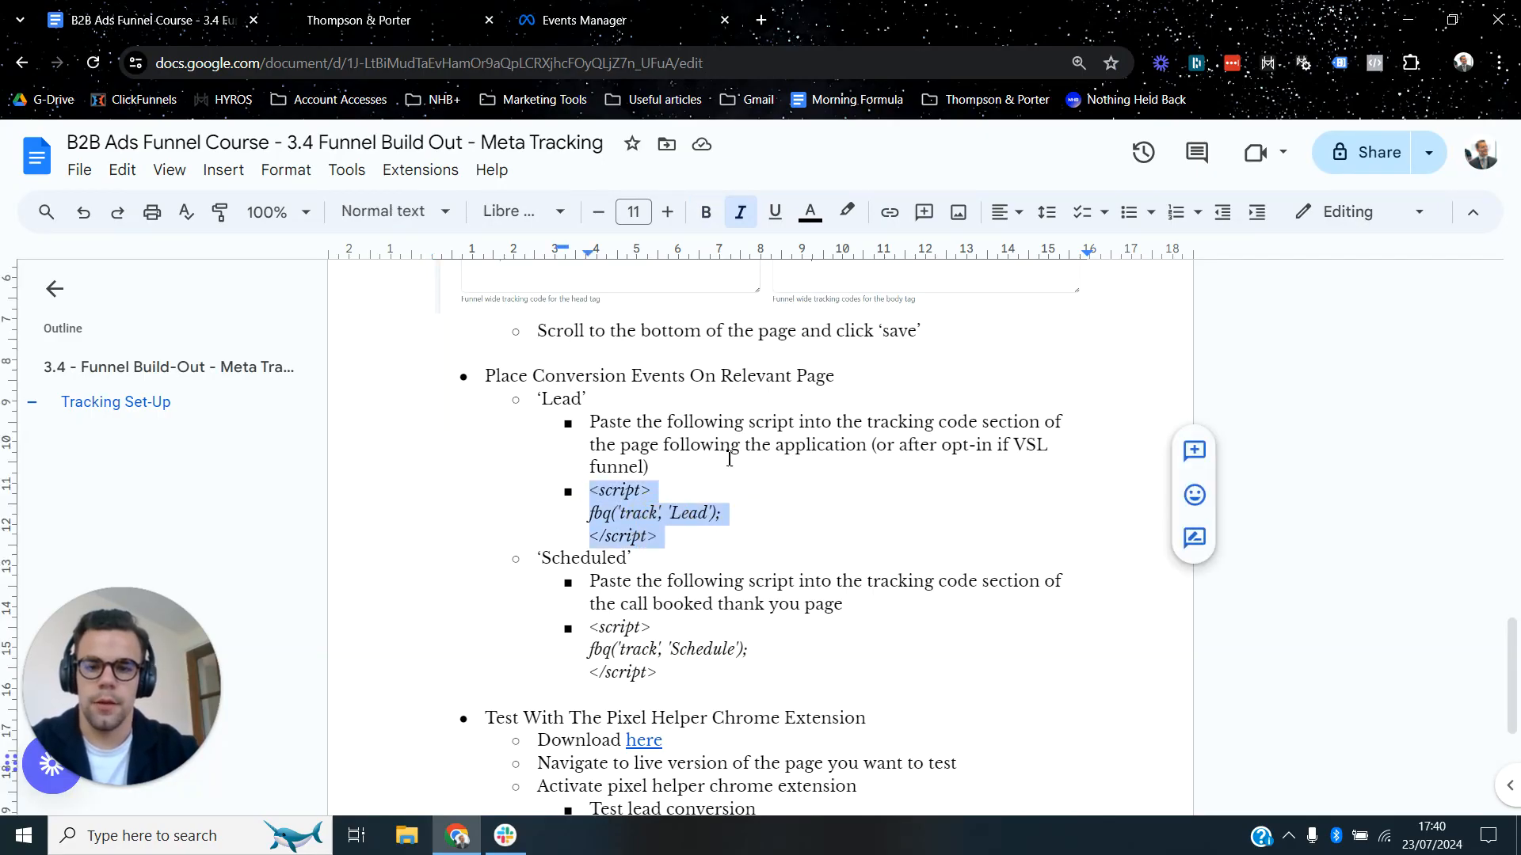
Back in HighLevel, edit the Call Booking Page and paste the fbq('track', 'Lead') script into its header tracking code.
left_click(396, 9)
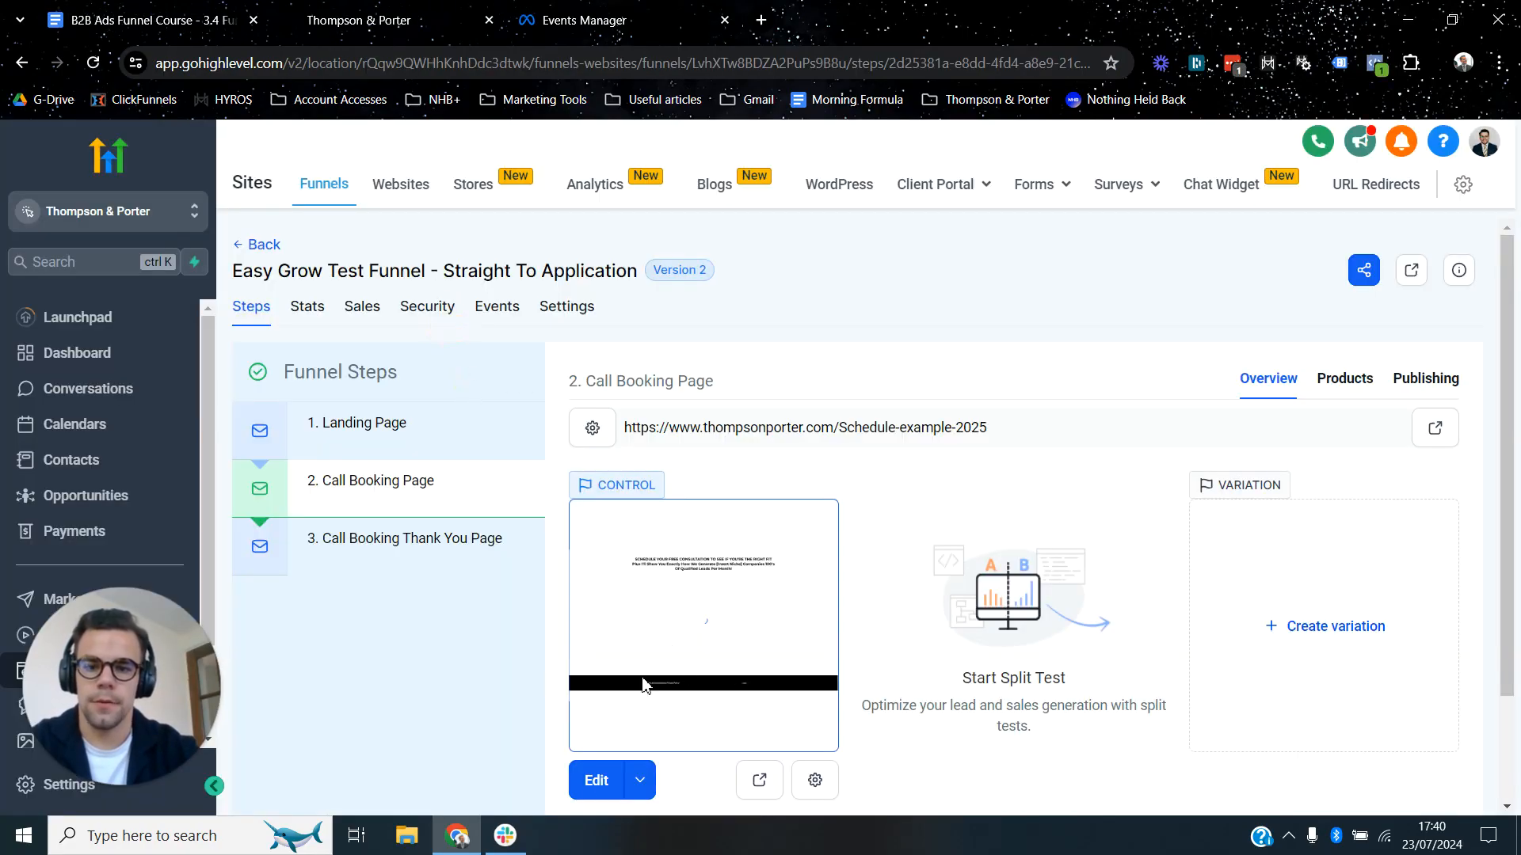
left_click(602, 781)
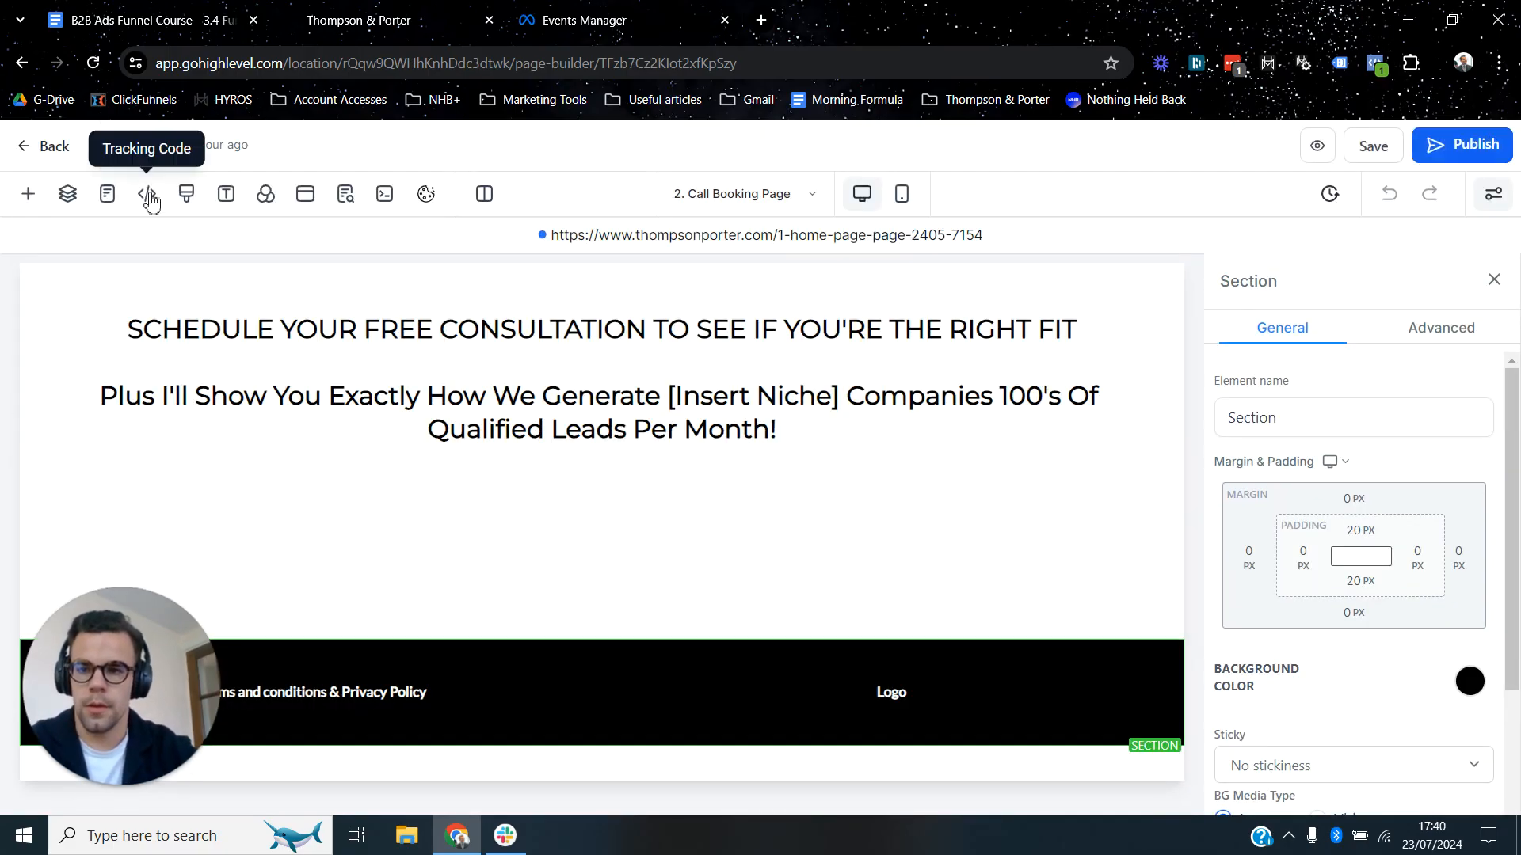
left_click(147, 194)
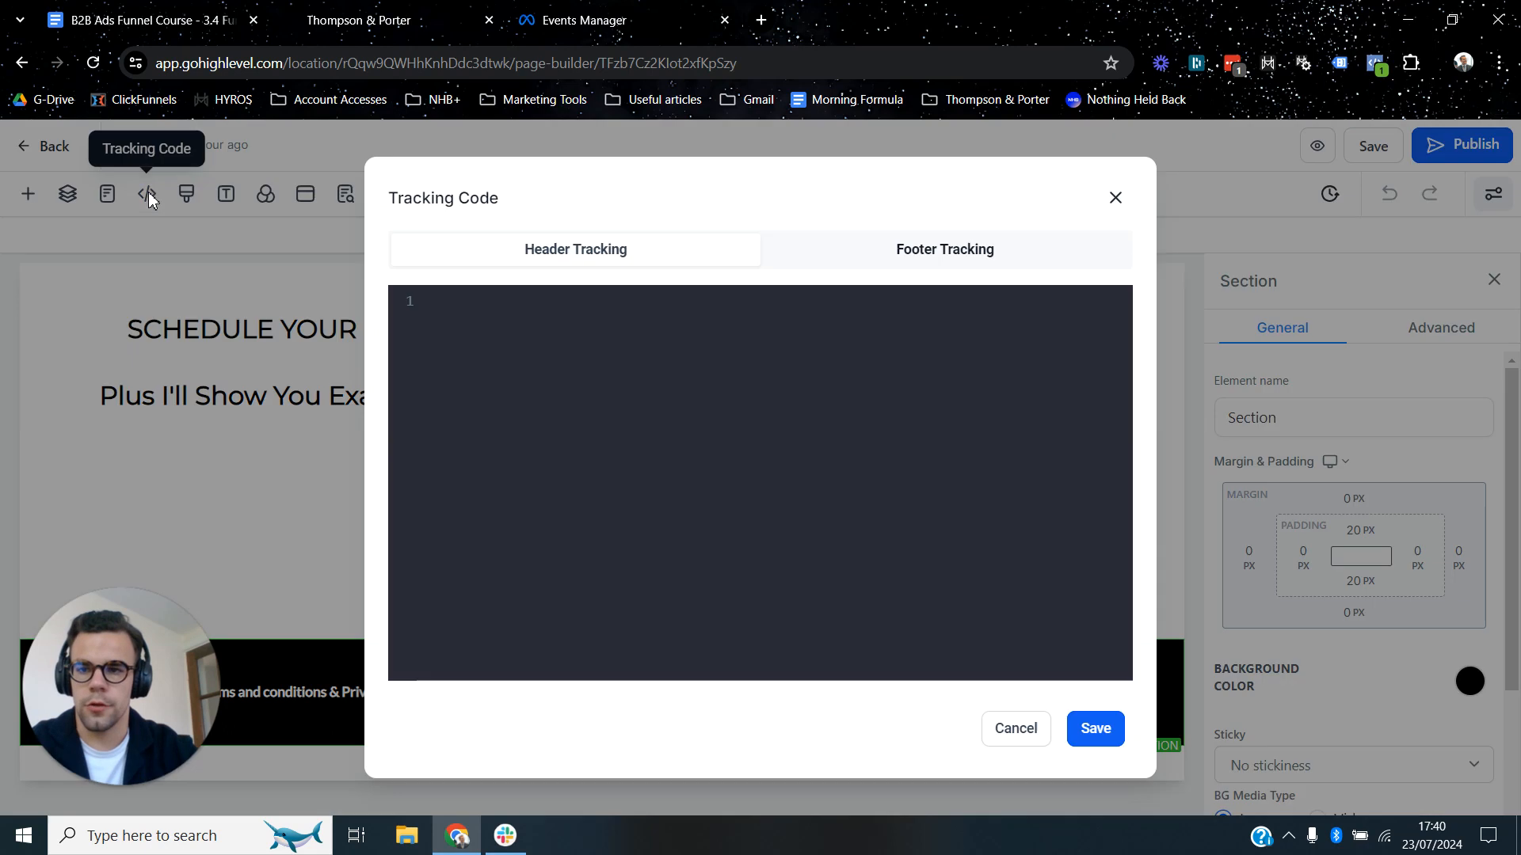
left_click(582, 359)
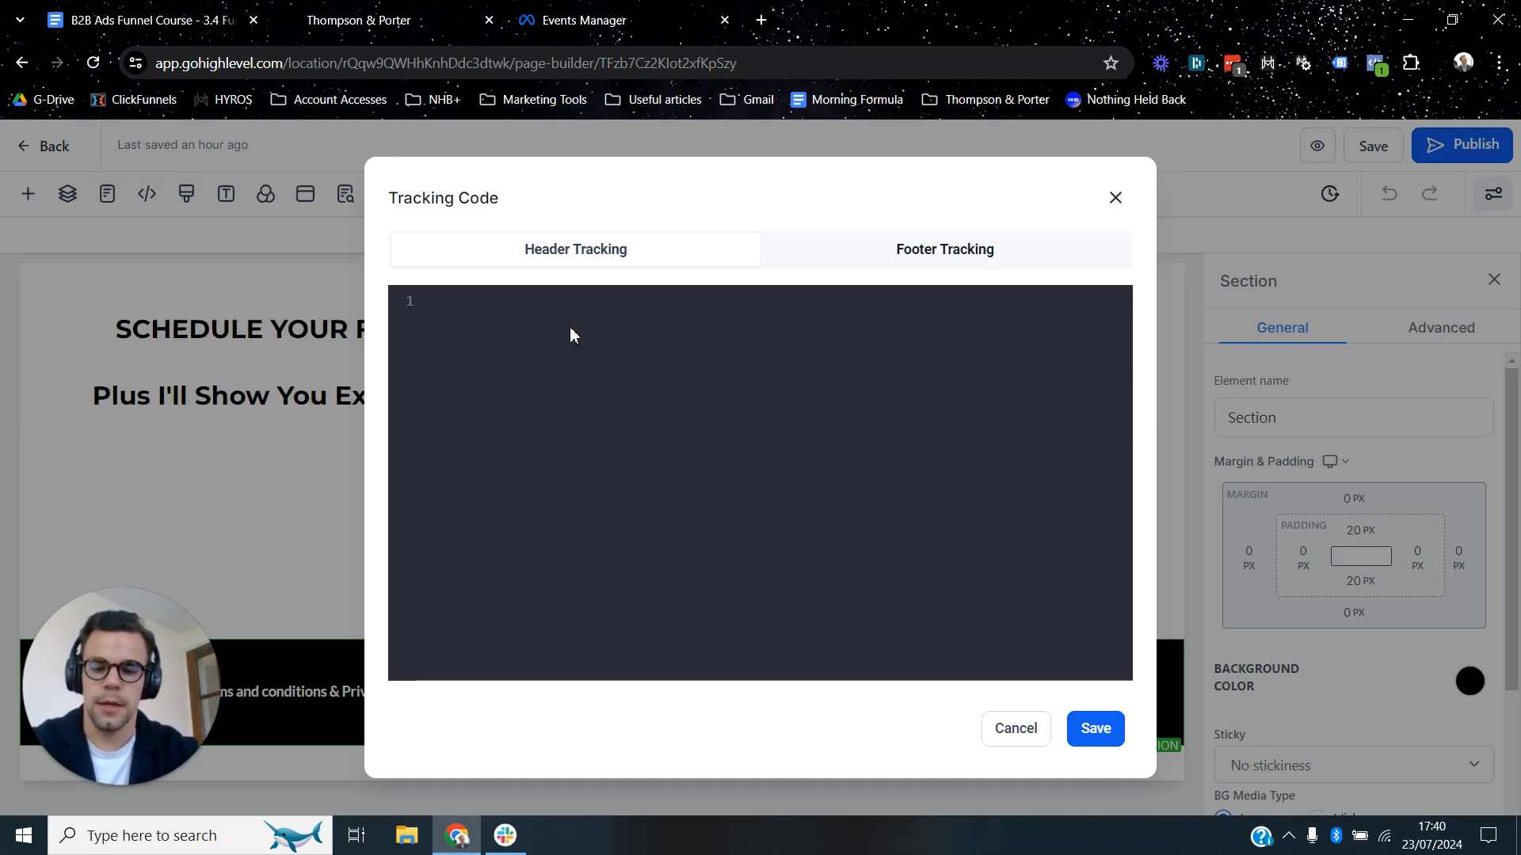
key("ctrl+v")
key("BackSpace")
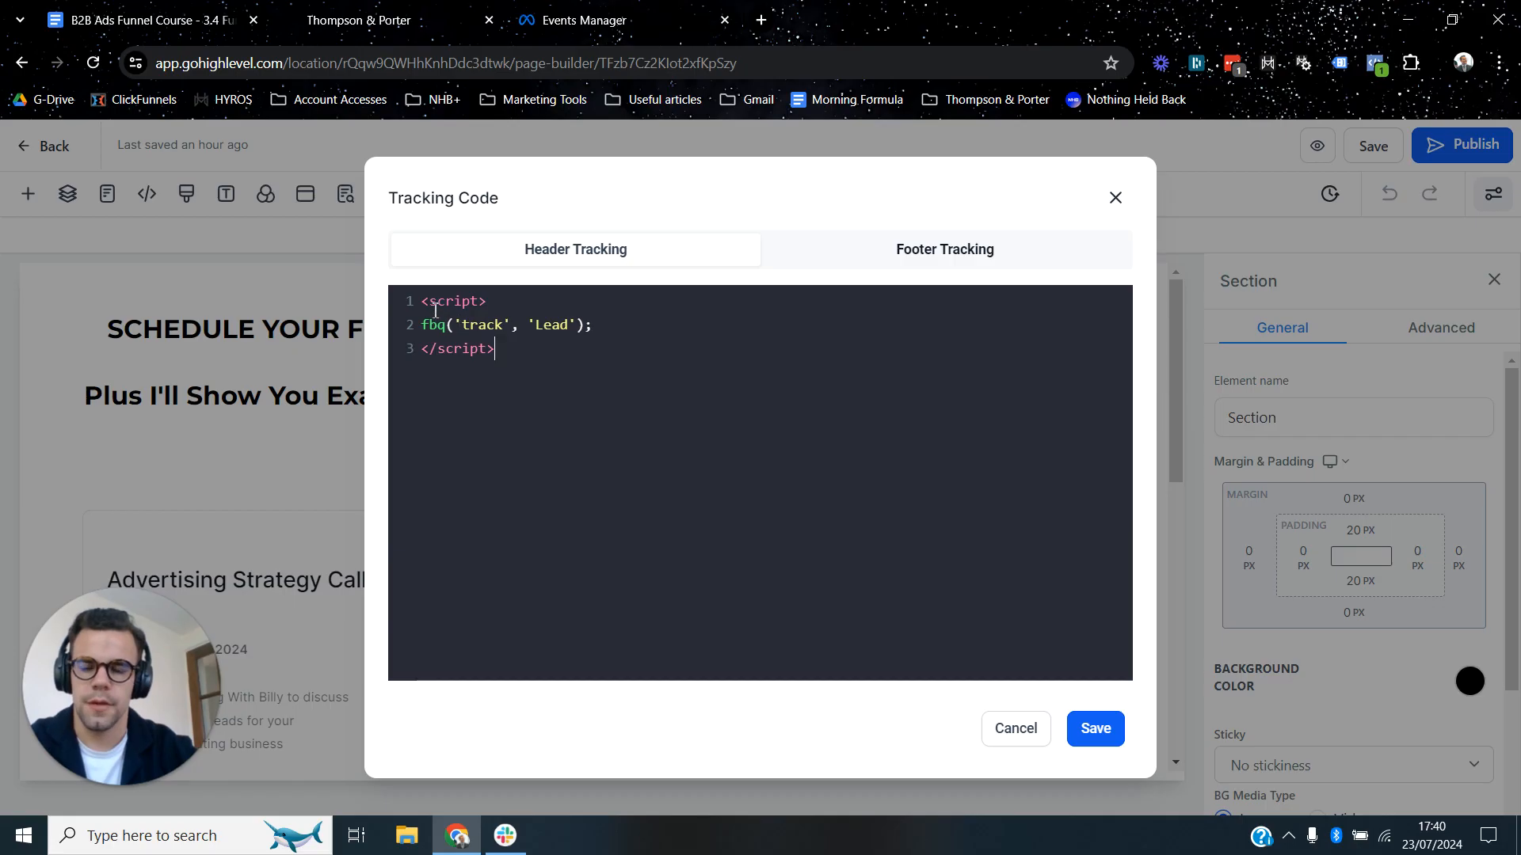
left_click_drag(418, 301, 491, 304)
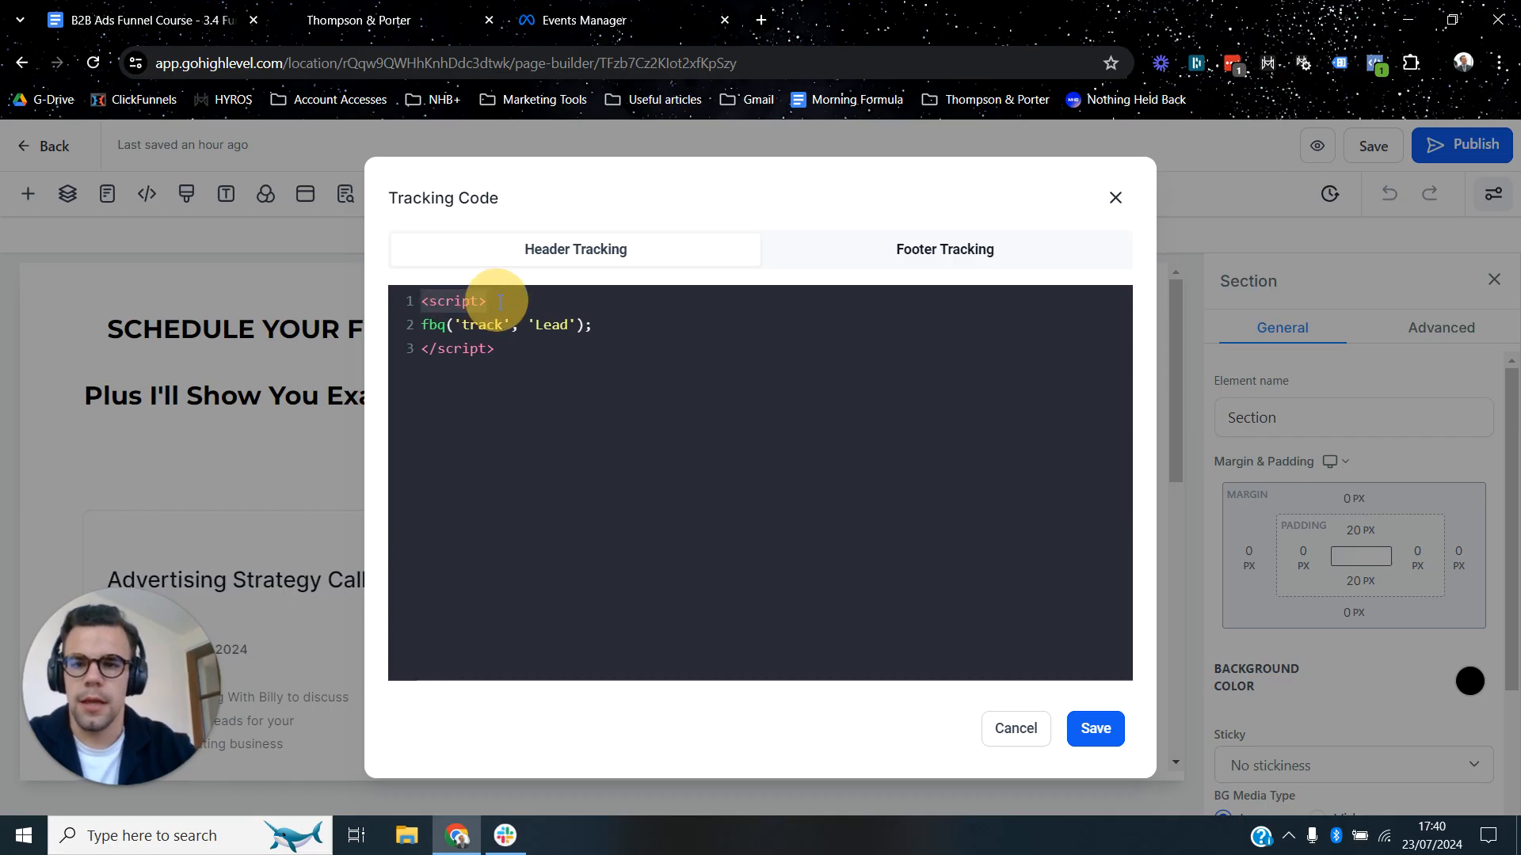
left_click(532, 348)
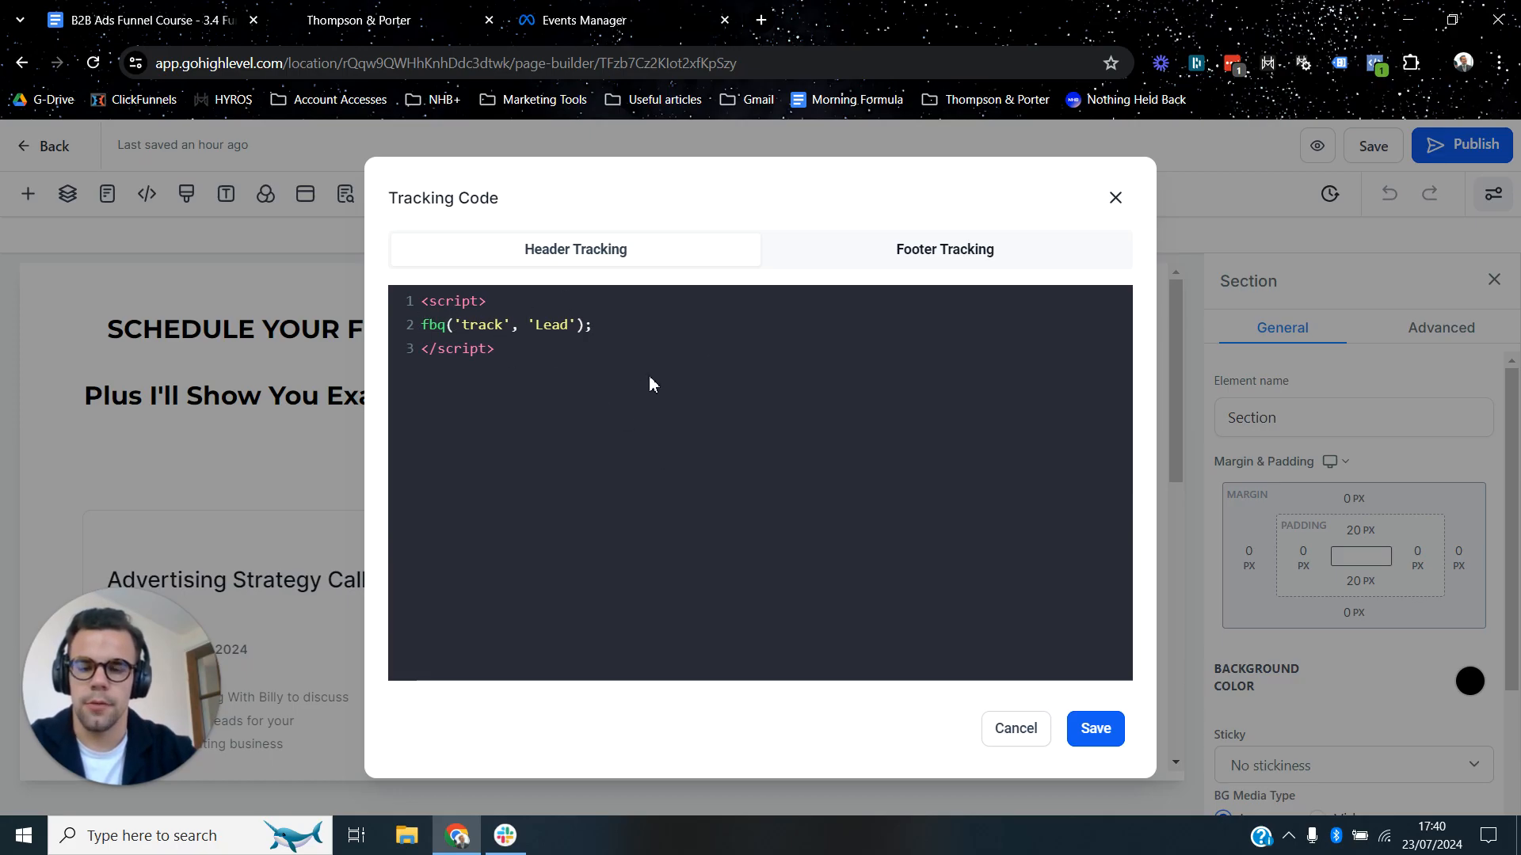
double_click(546, 325)
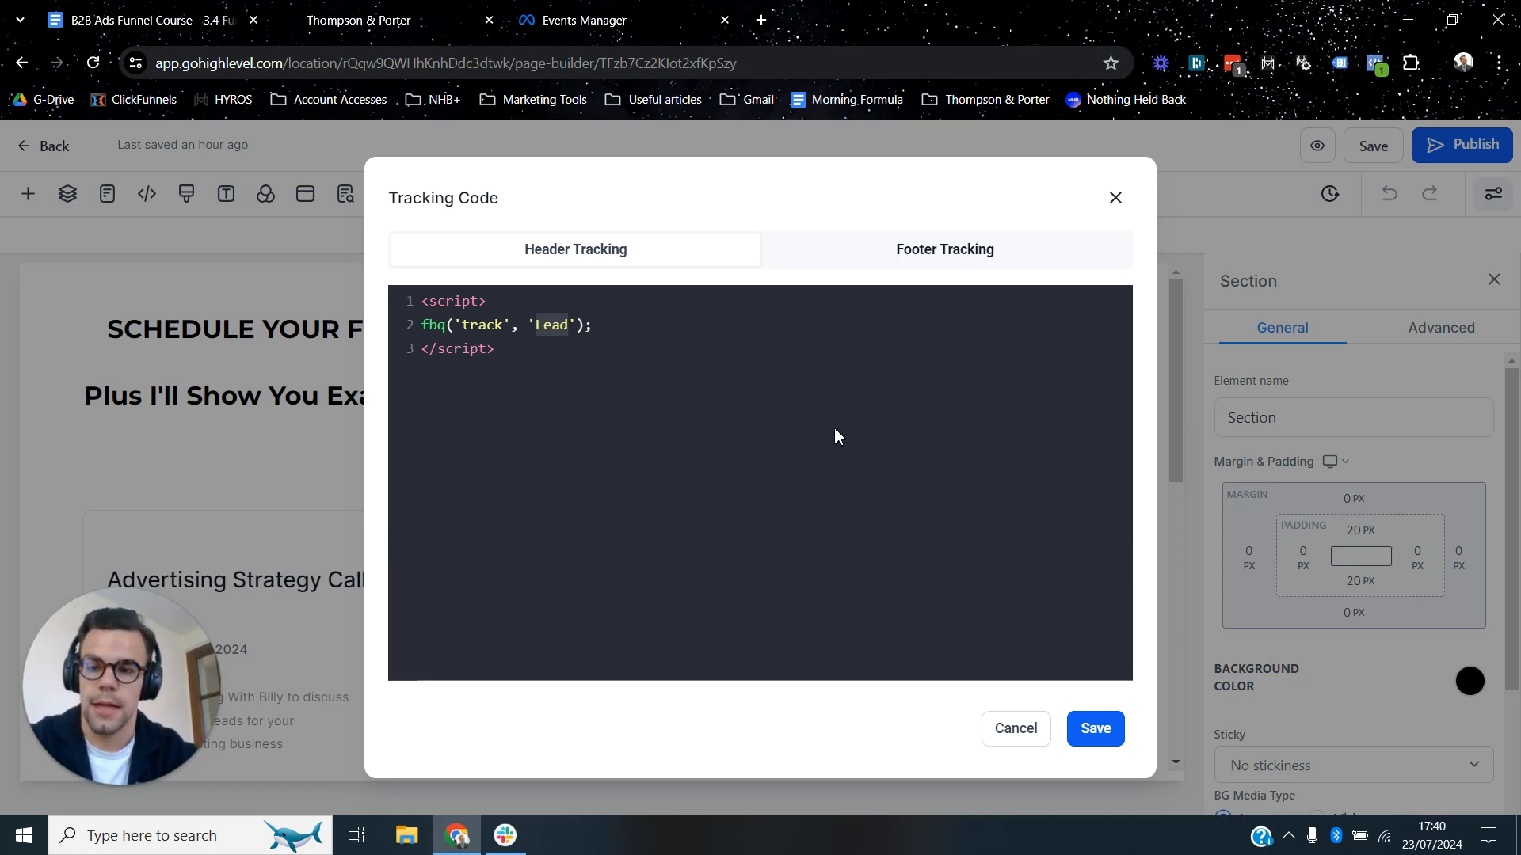
left_click(755, 435)
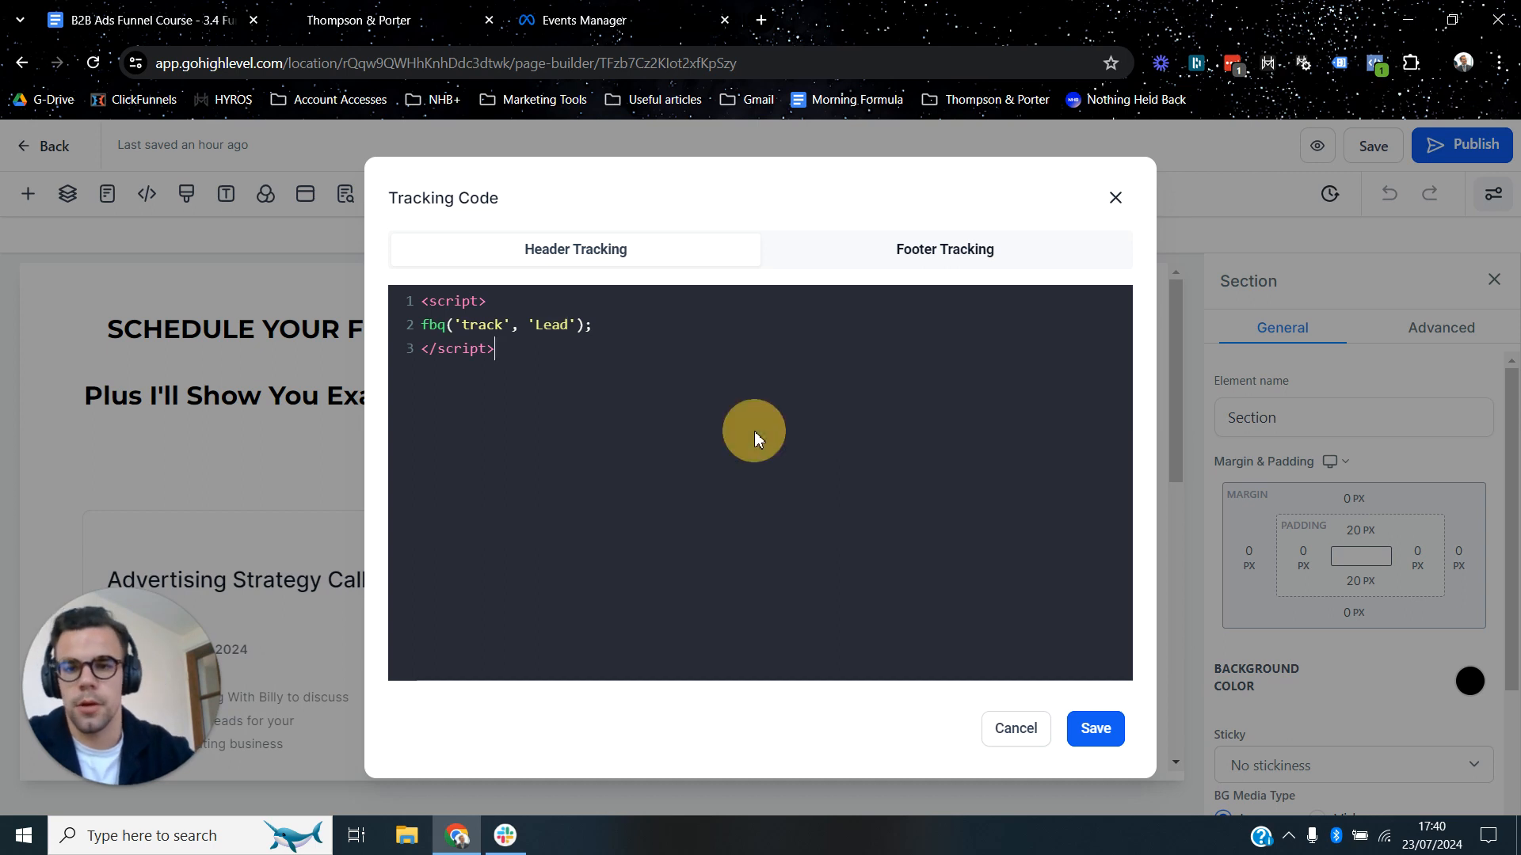
Save the header tracking code, publish the Call Booking Page, and return to the funnel steps.
left_click(1095, 732)
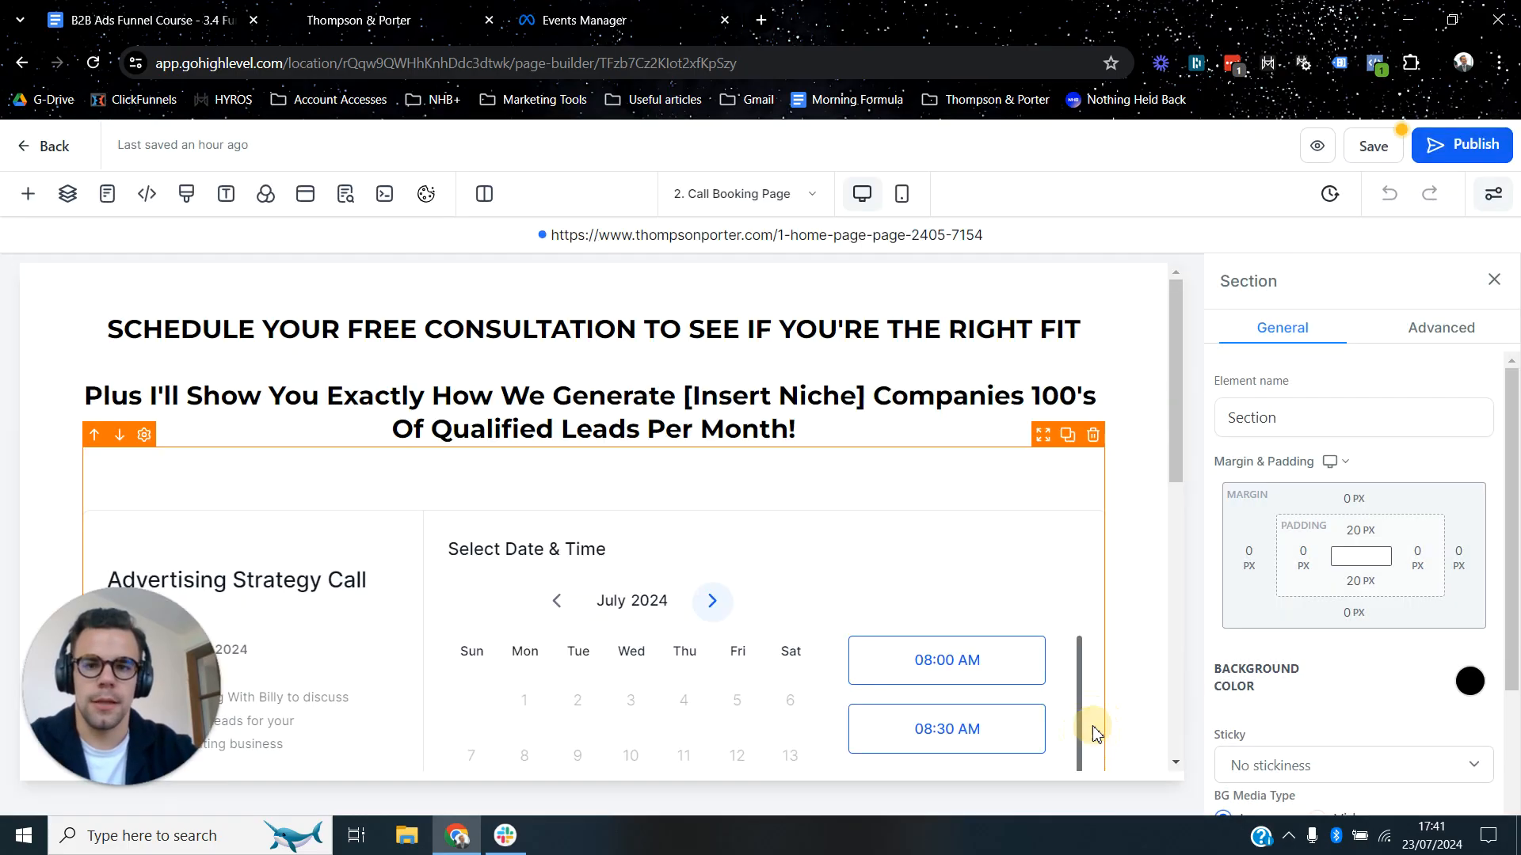
left_click(1444, 151)
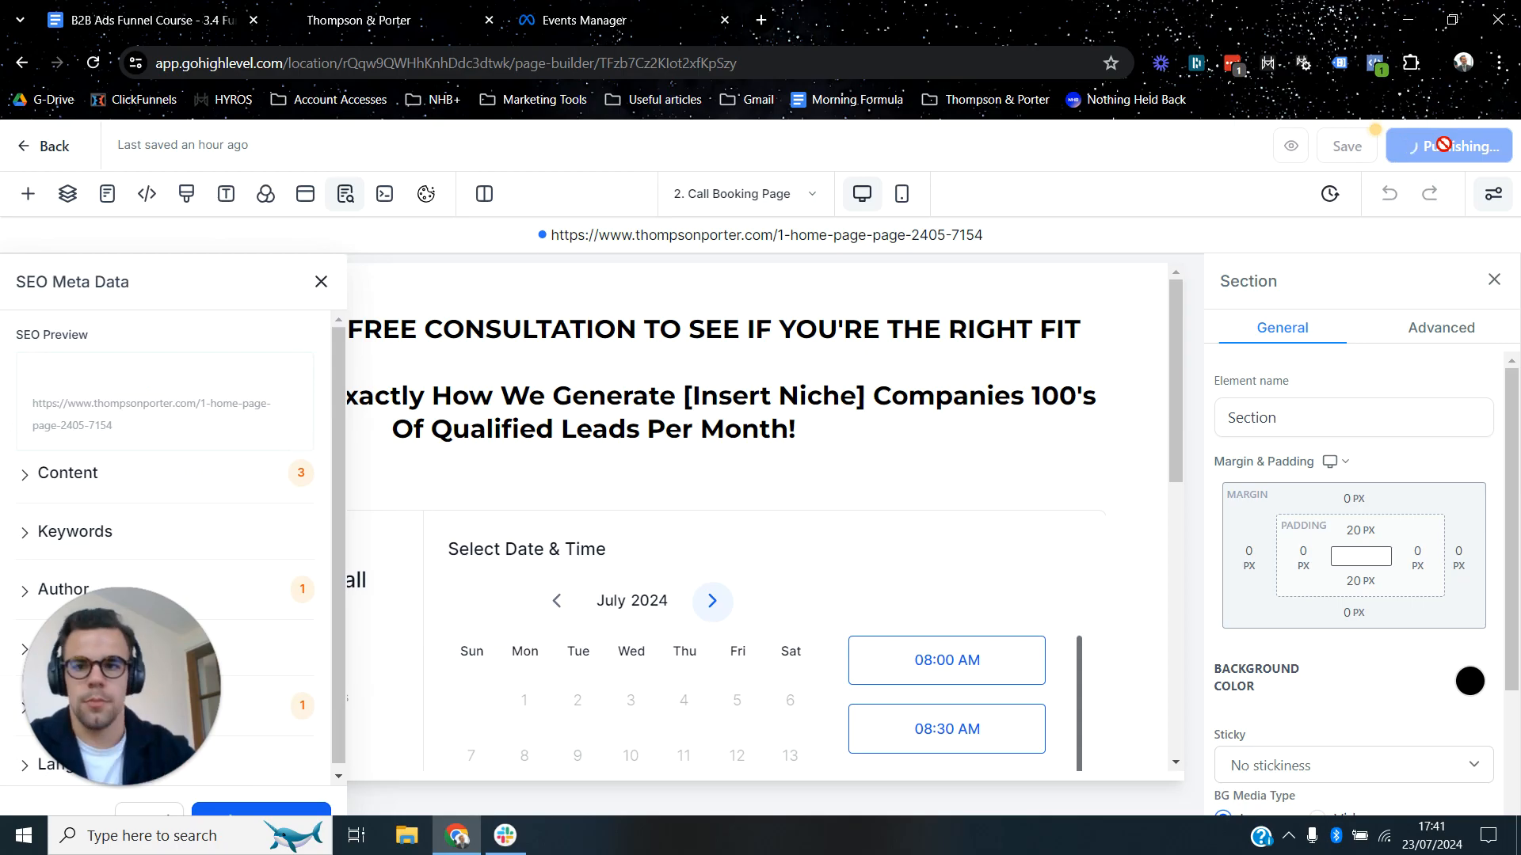
left_click(322, 283)
left_click(54, 145)
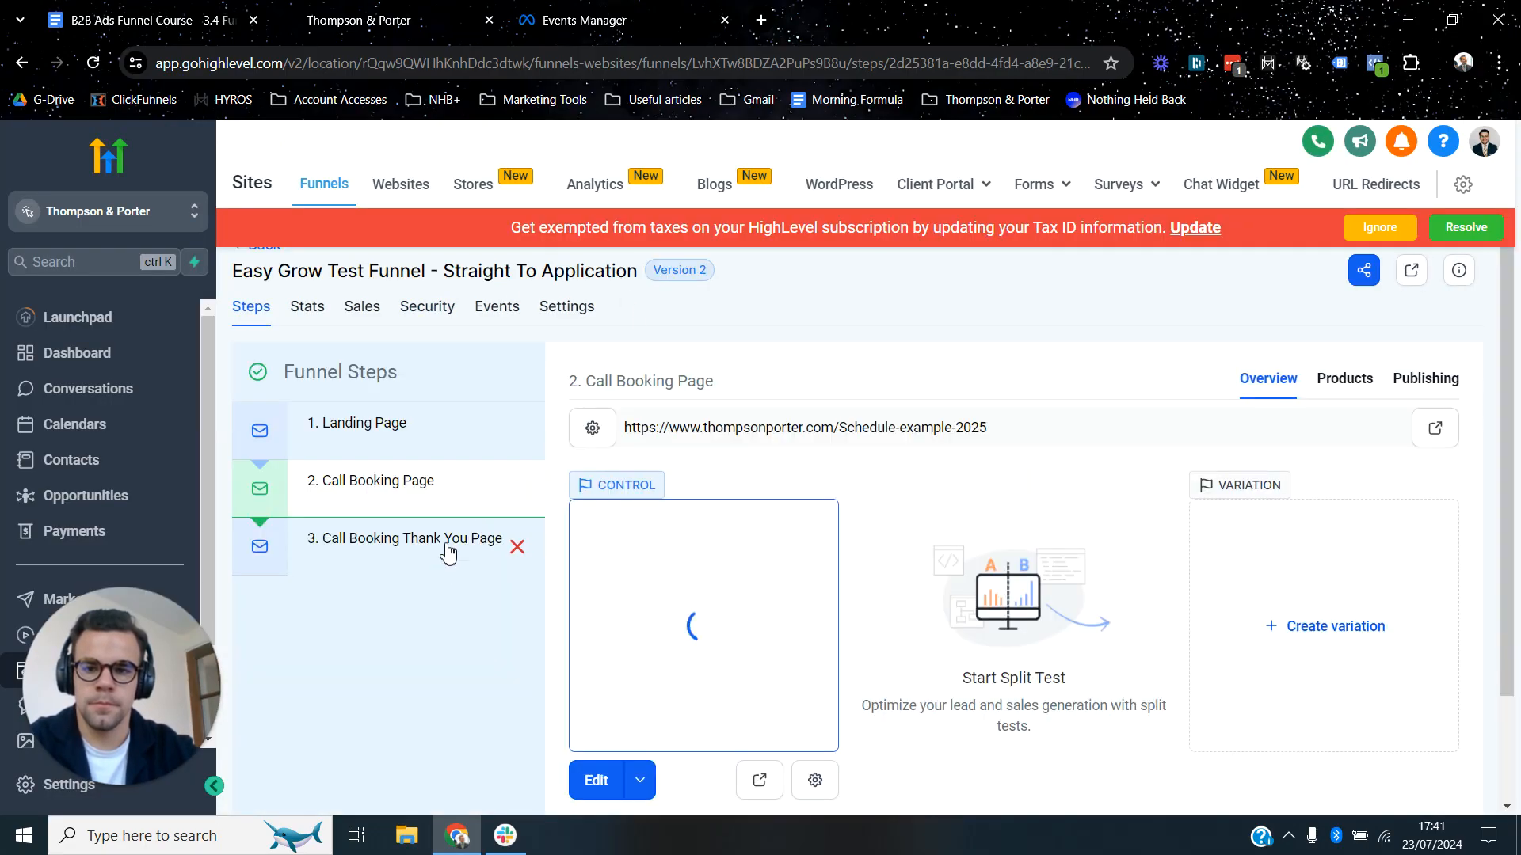
Open the Call Booking Thank You Page for editing, and copy the 'Schedule' event script from the Google Docs course document.
left_click(448, 550)
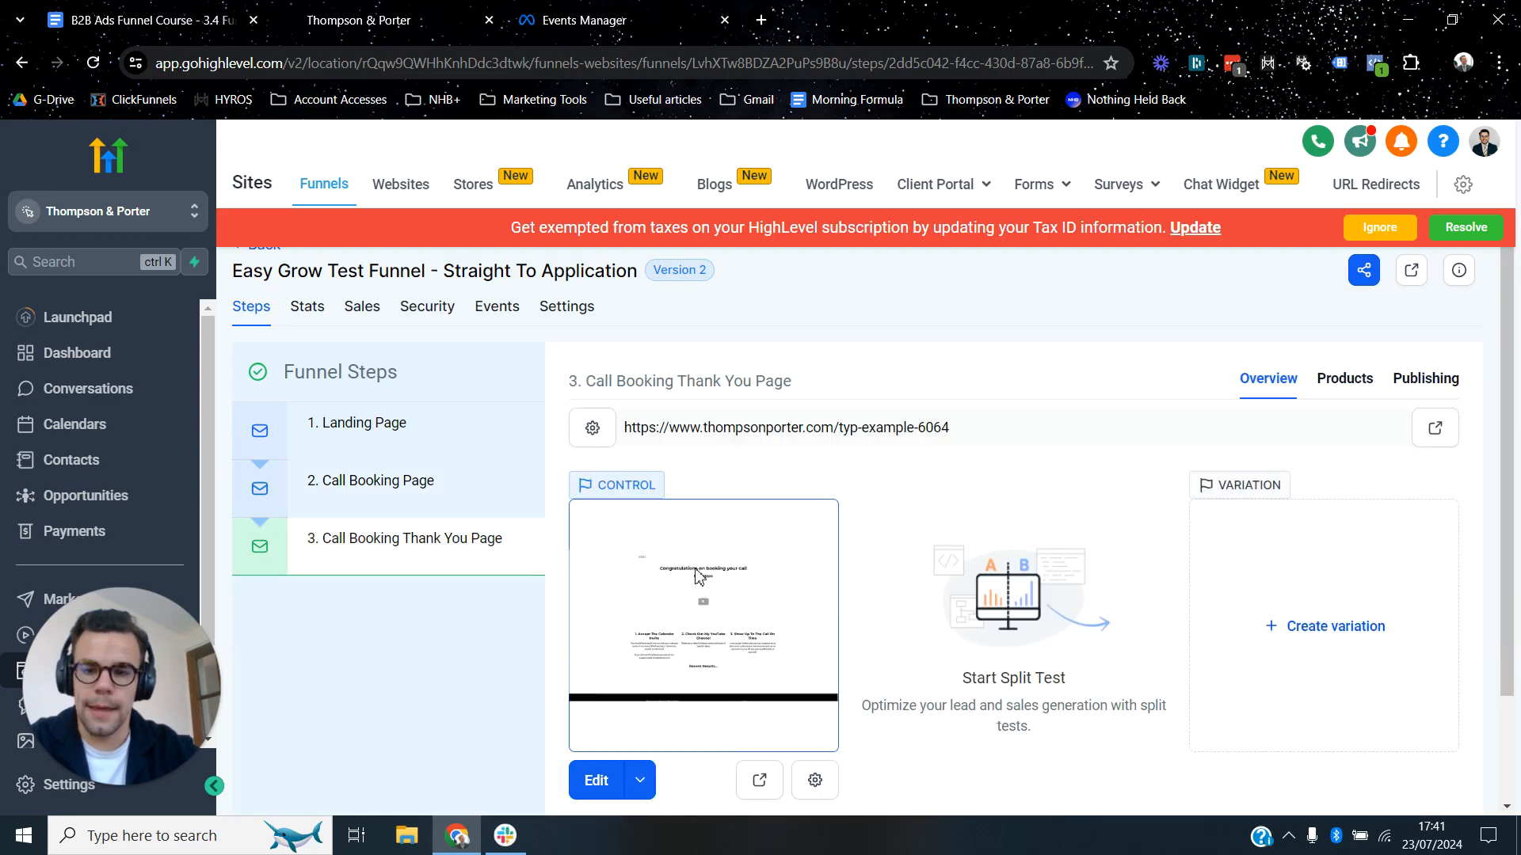
left_click(598, 780)
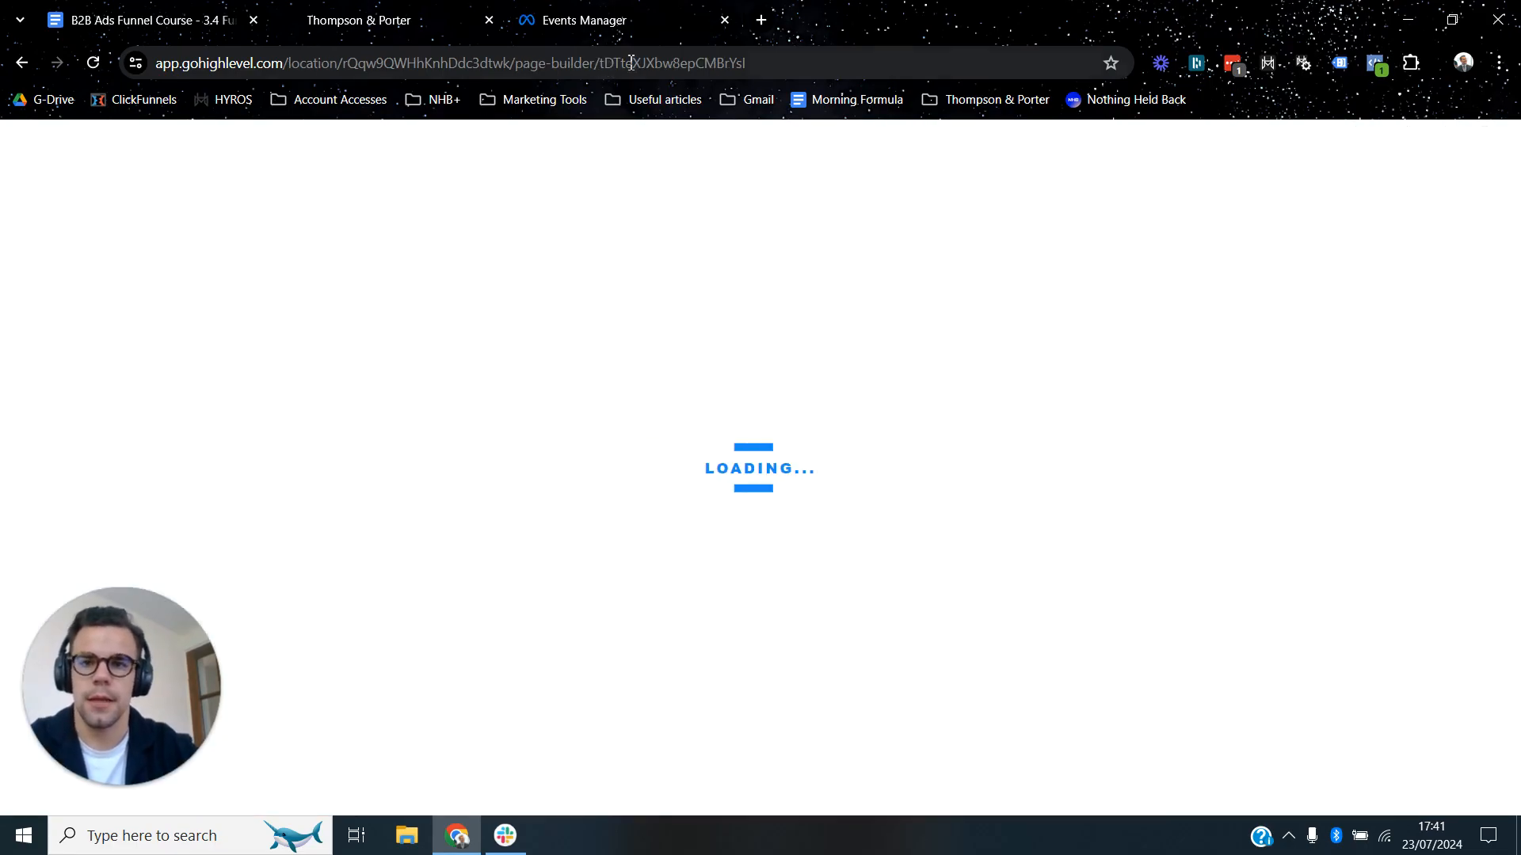
left_click(229, 17)
scroll(782, 461, "down", 1)
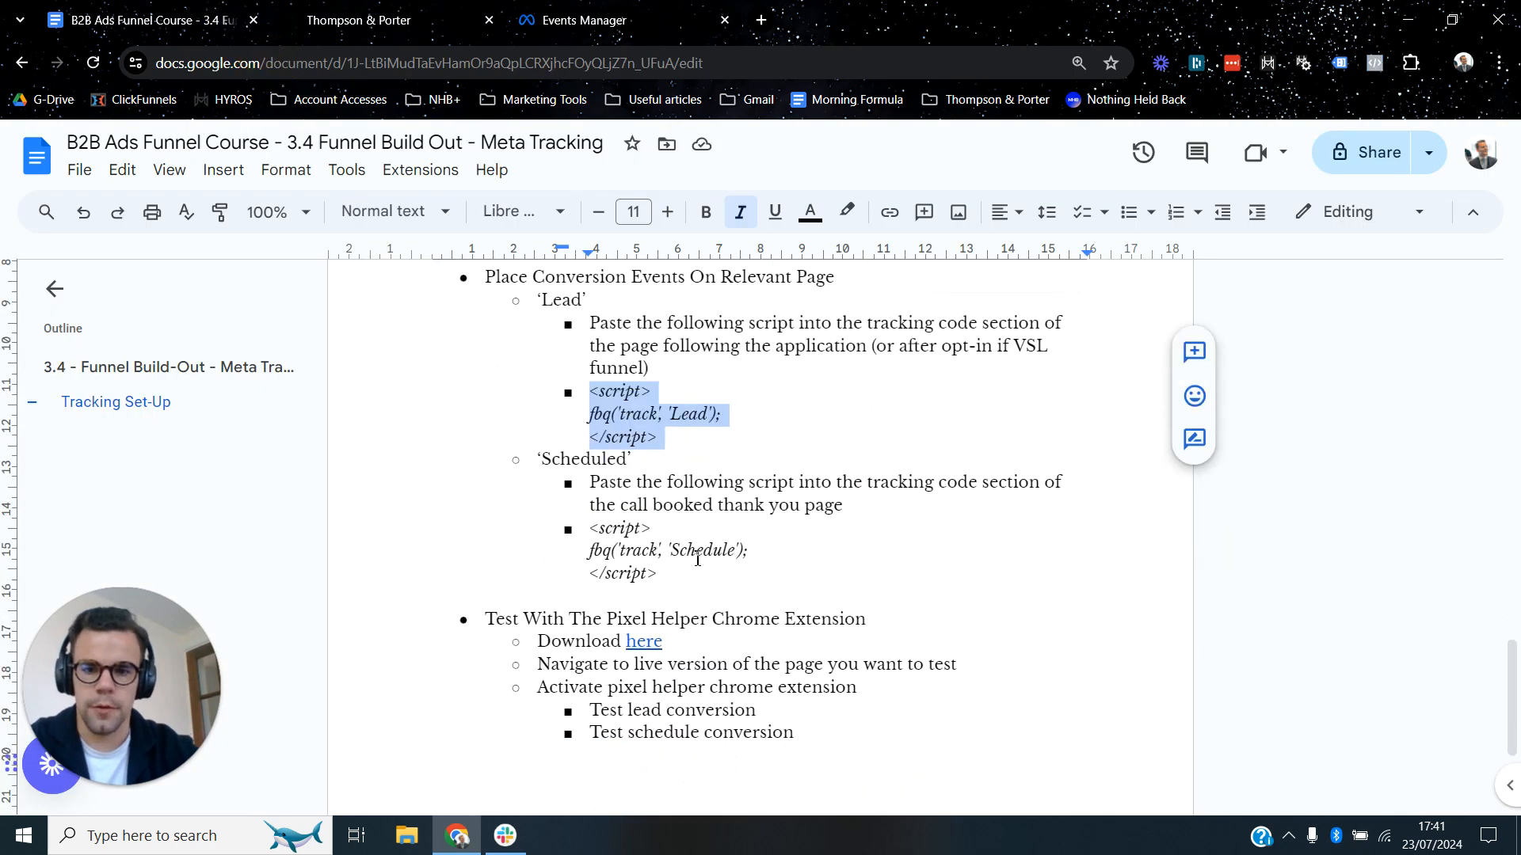
left_click_drag(582, 526, 664, 572)
key("ctrl+c")
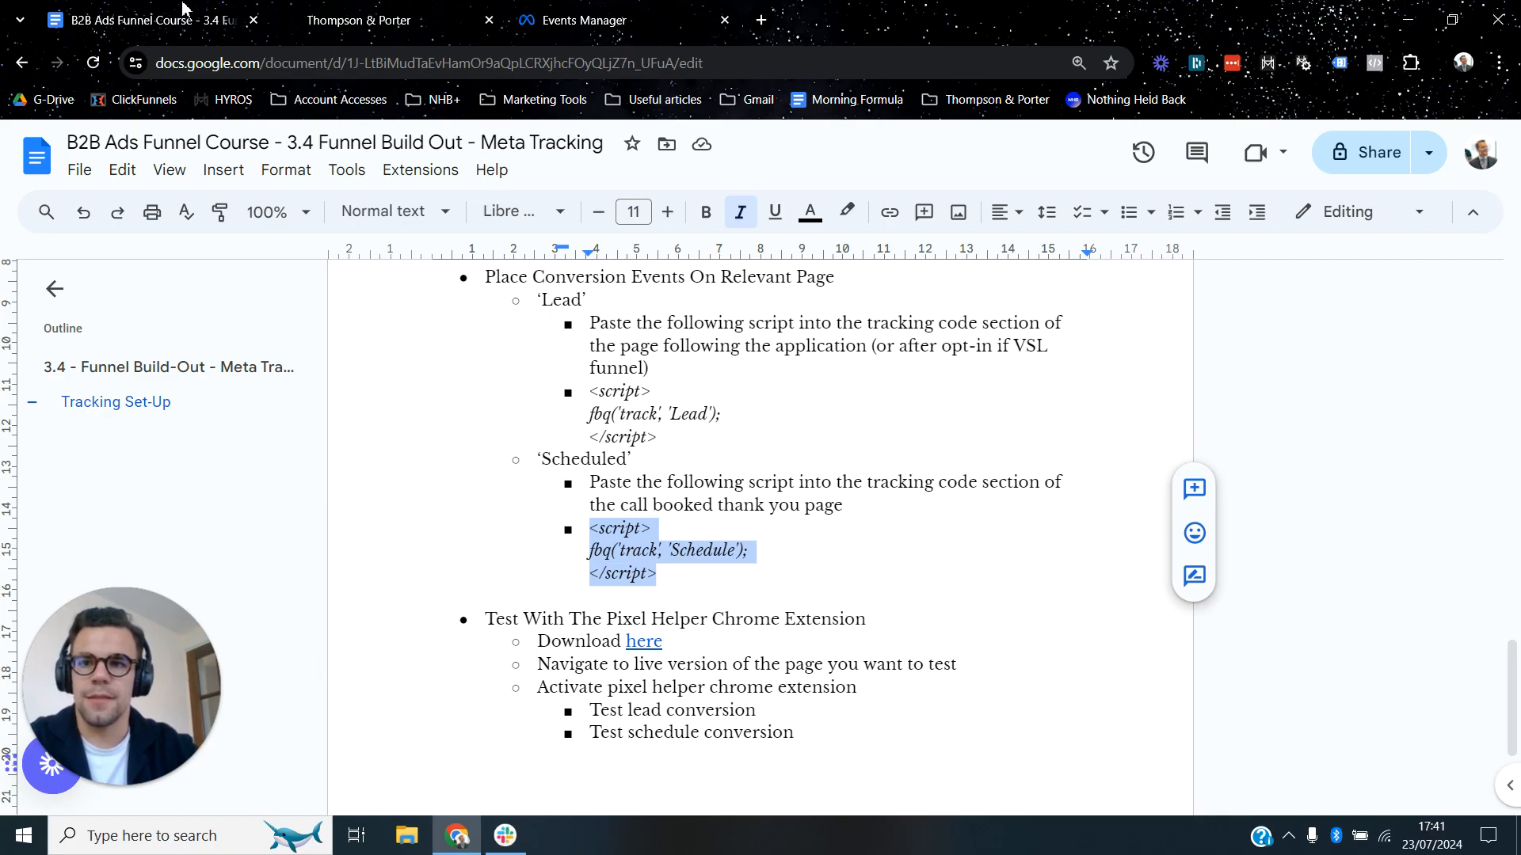
Back in HighLevel, paste the fbq('track', 'Schedule') script into the thank you page's header tracking code, save it and publish the page.
left_click(388, 11)
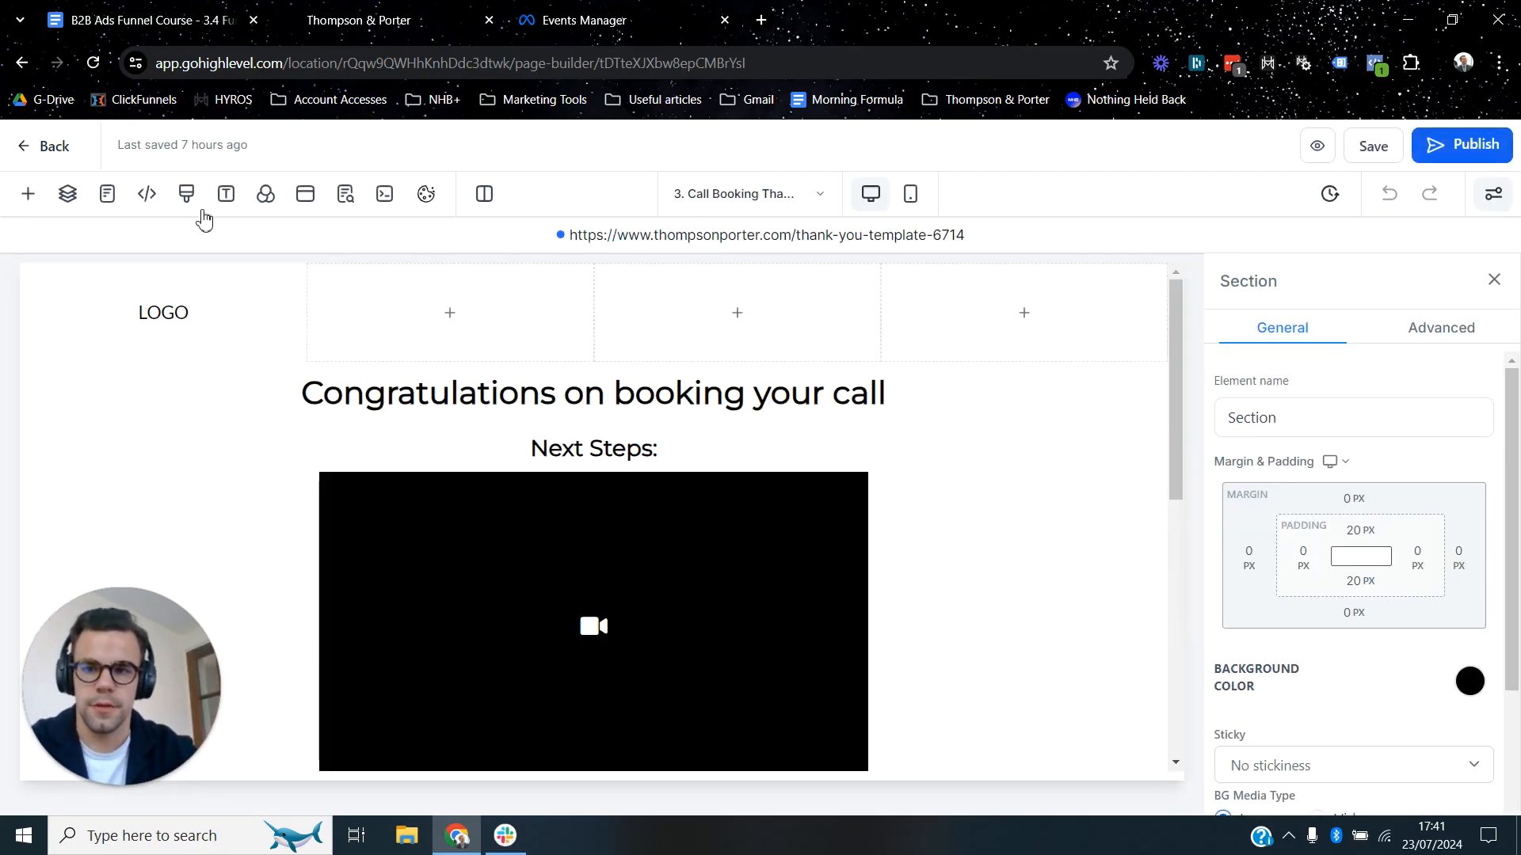
left_click(148, 195)
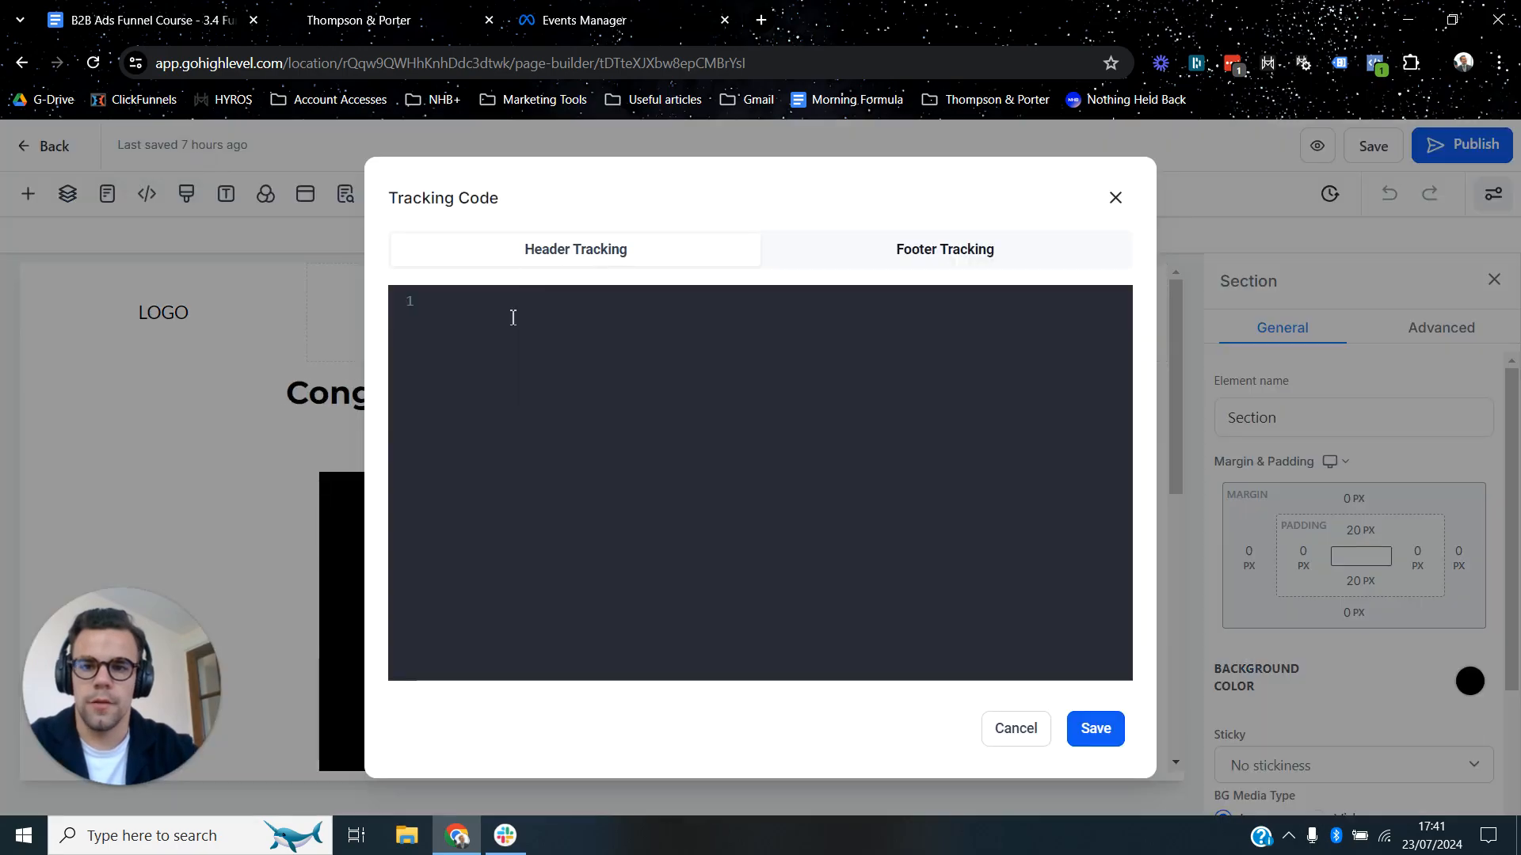
key("ctrl+v")
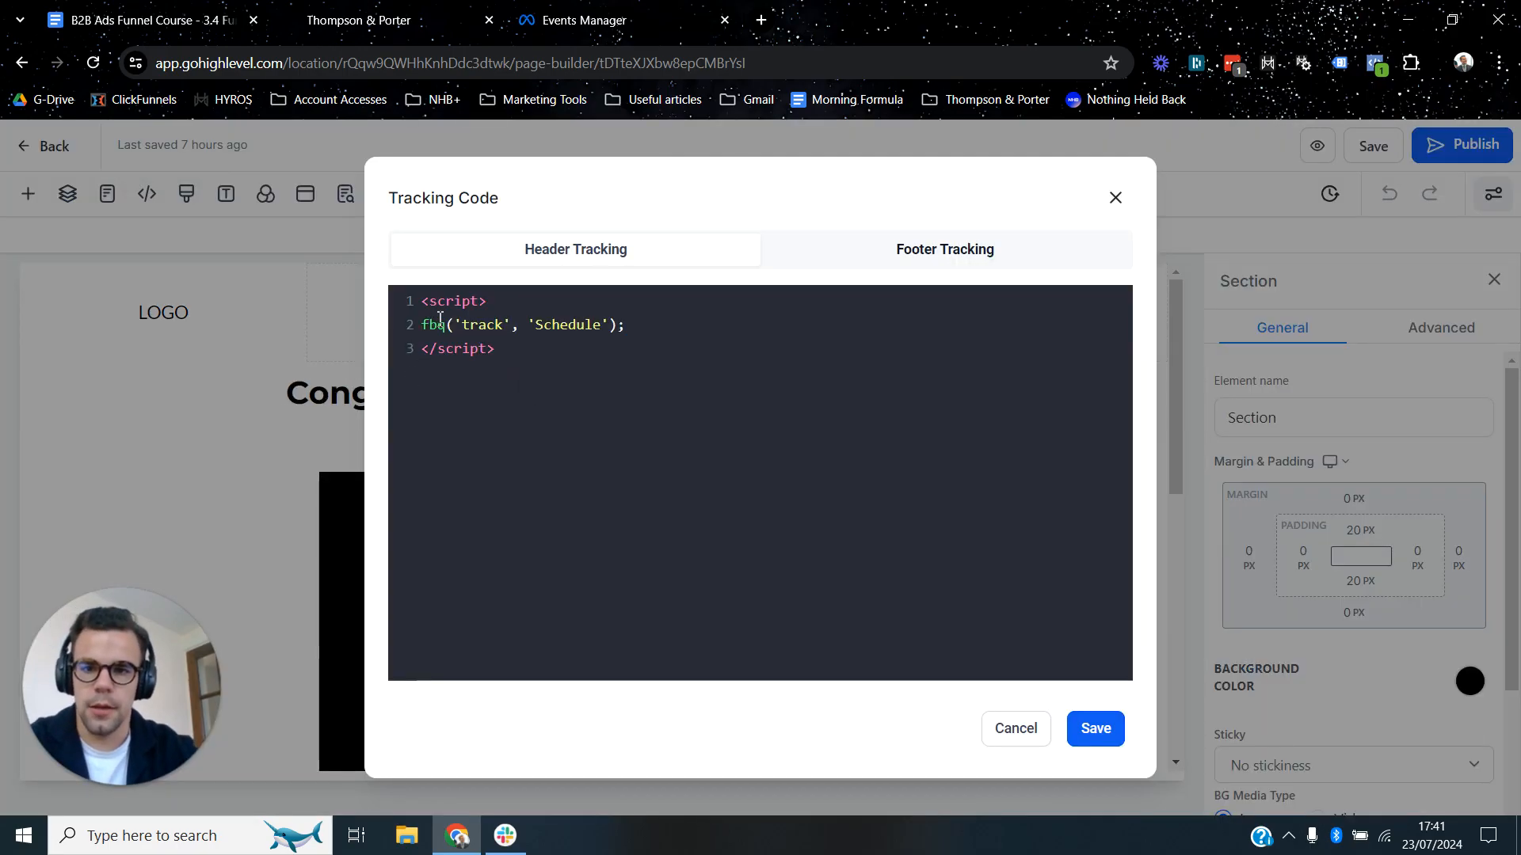
left_click(1095, 727)
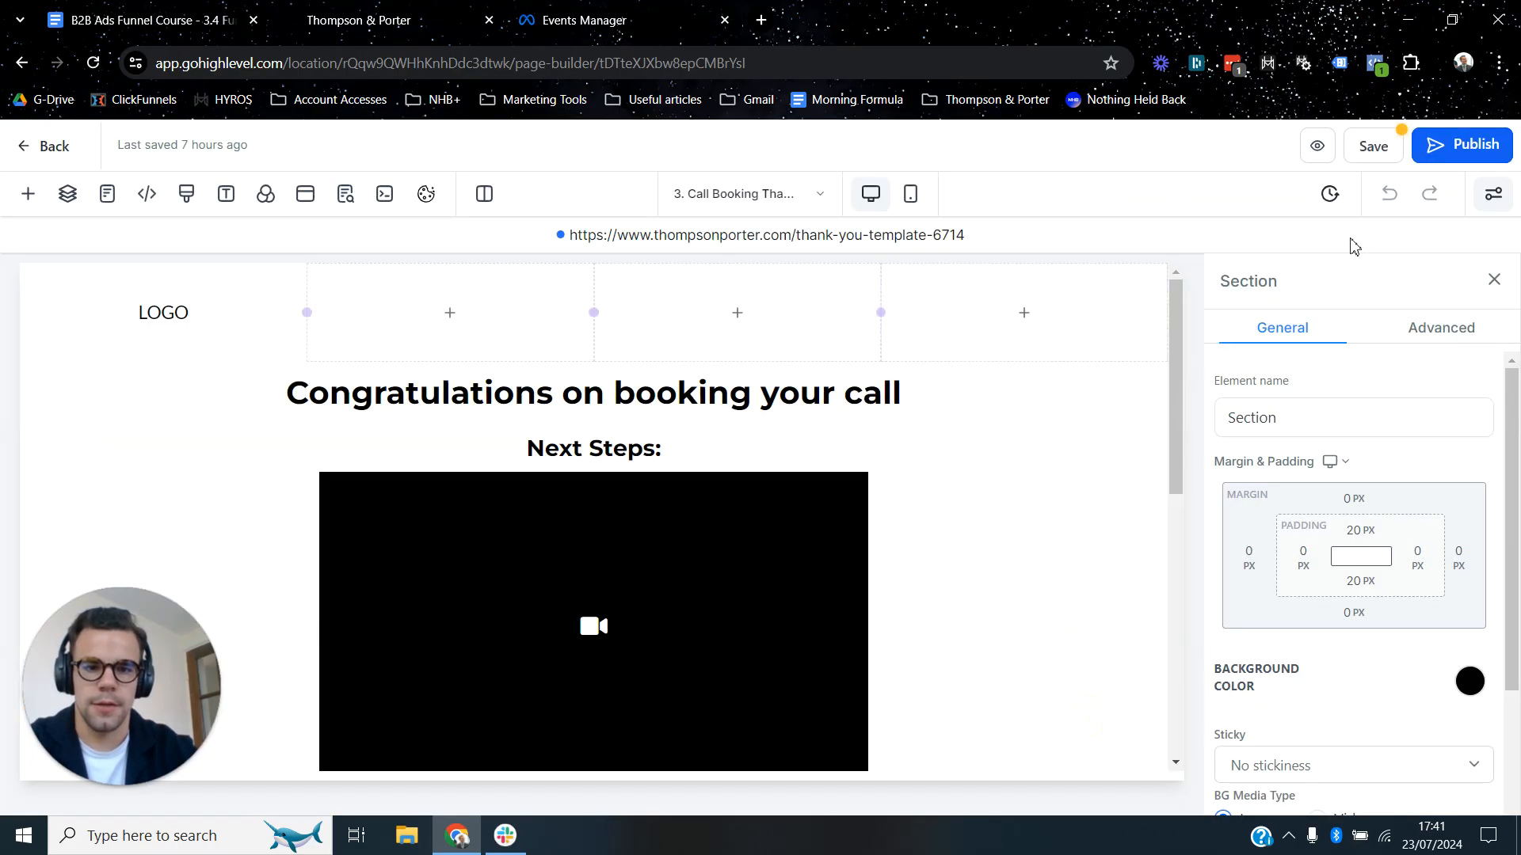
left_click(1462, 150)
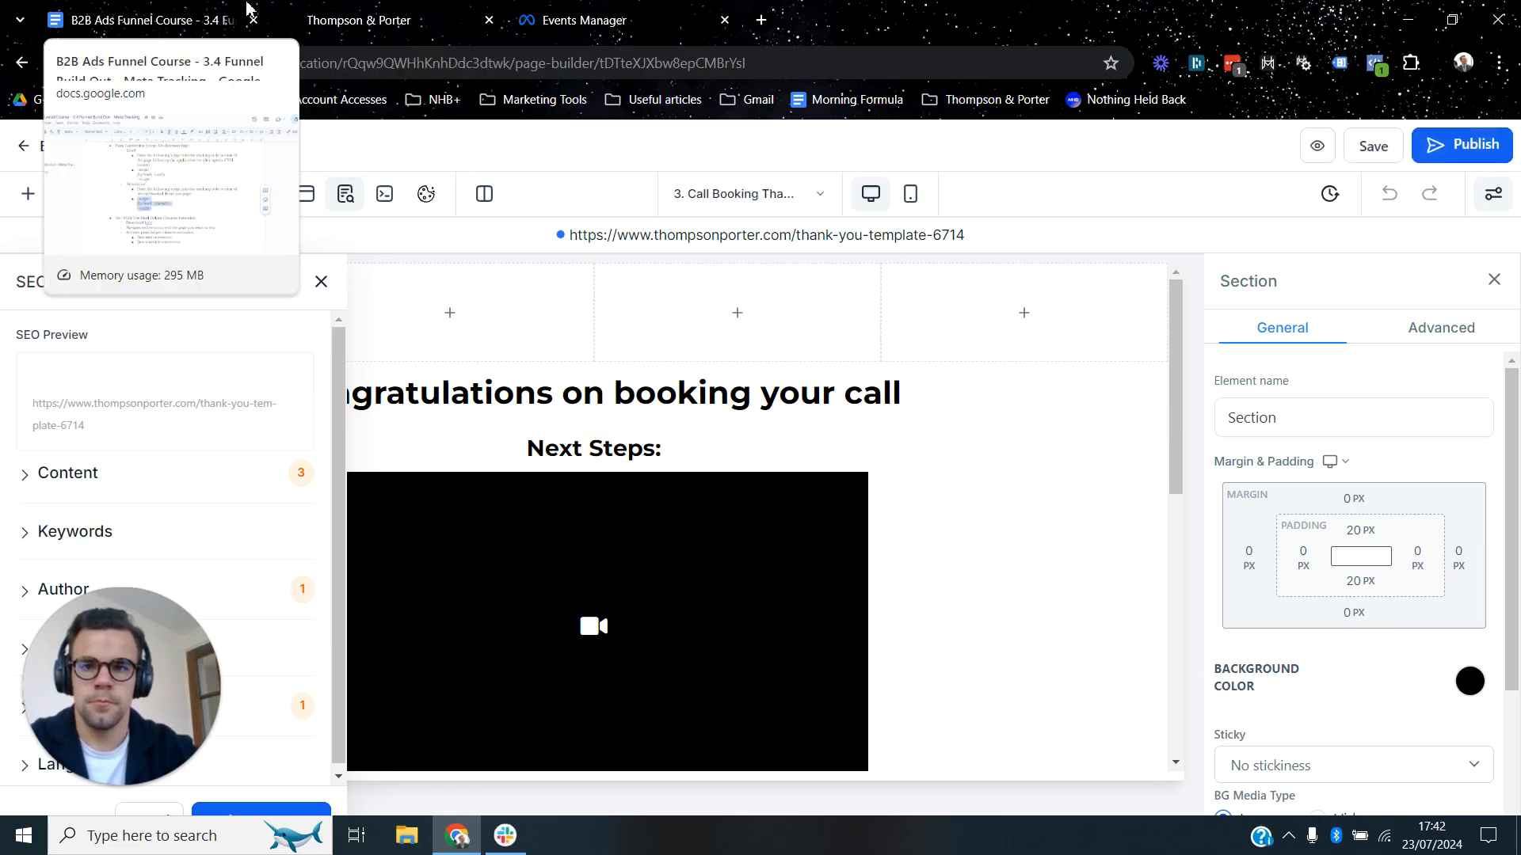
In the Google Docs course document, review the Pixel Helper testing section, its download link and the Meta Pixel Helper extension.
left_click(143, 20)
scroll(662, 539, "down", 1)
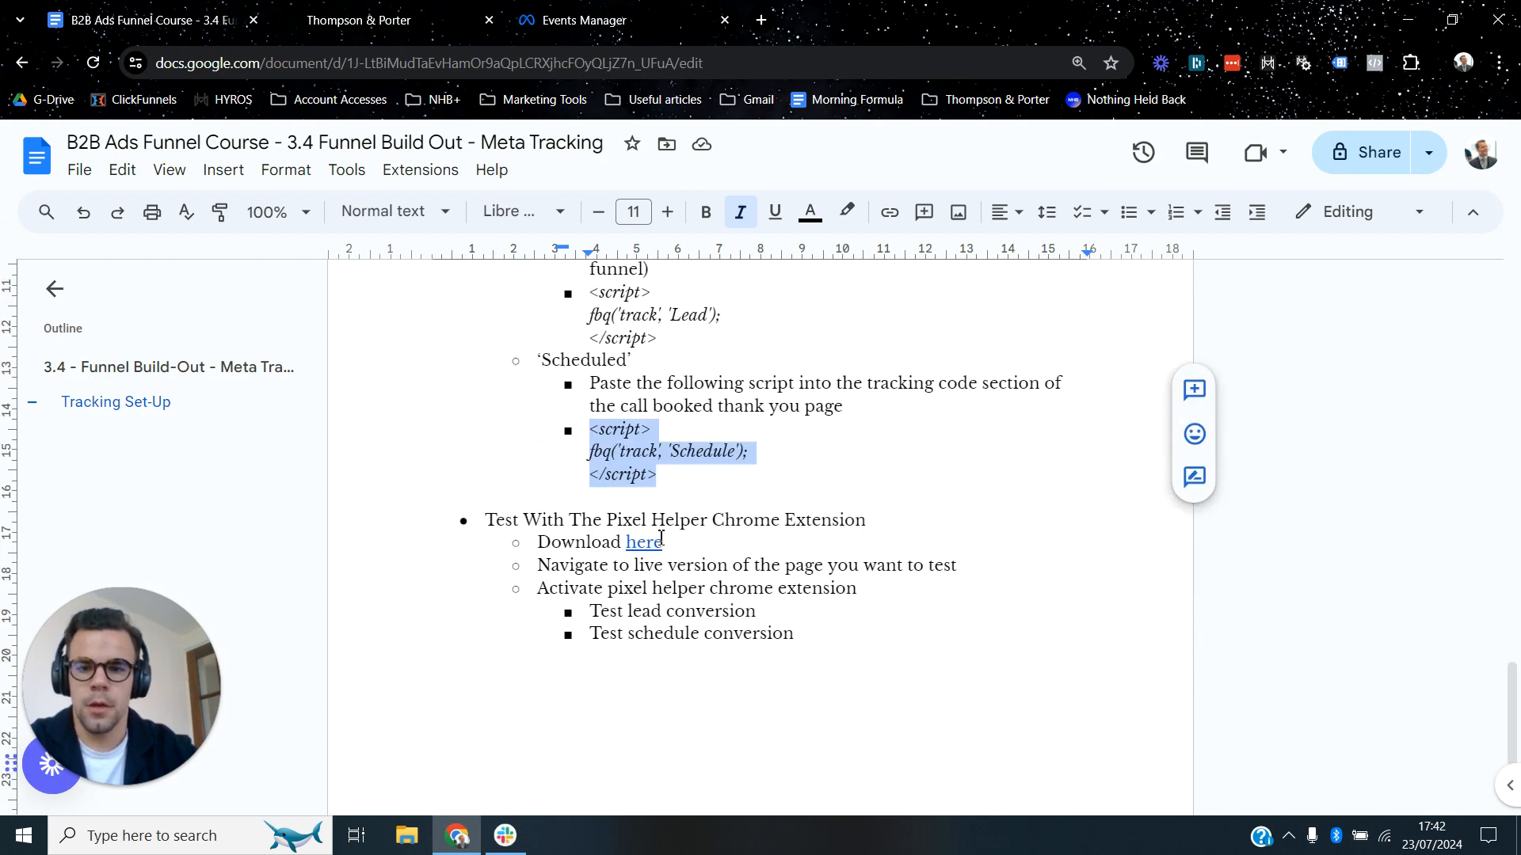
left_click(724, 524)
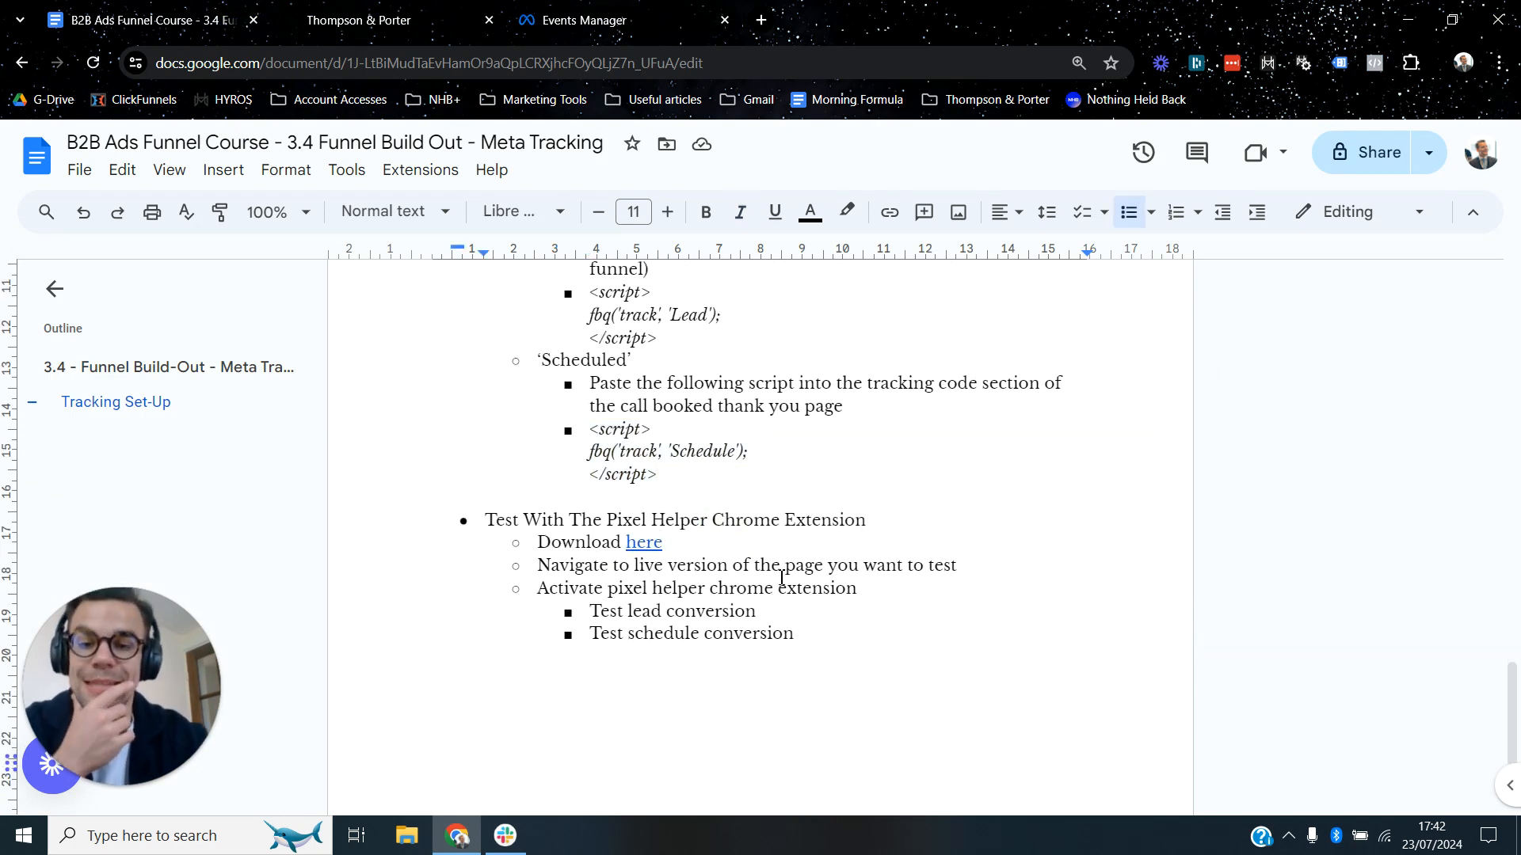
left_click(641, 545)
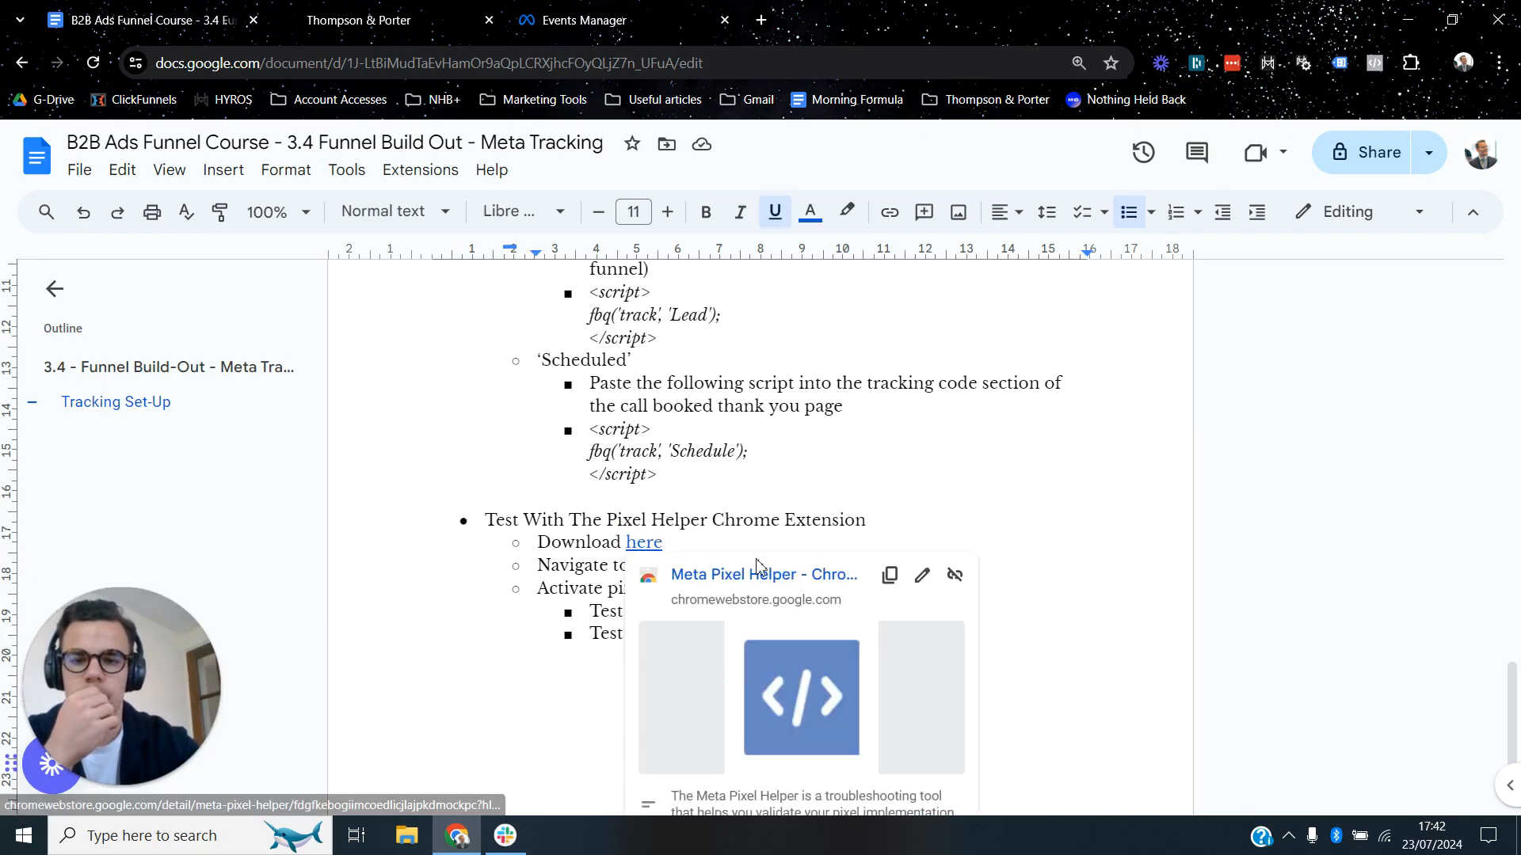
left_click(1374, 63)
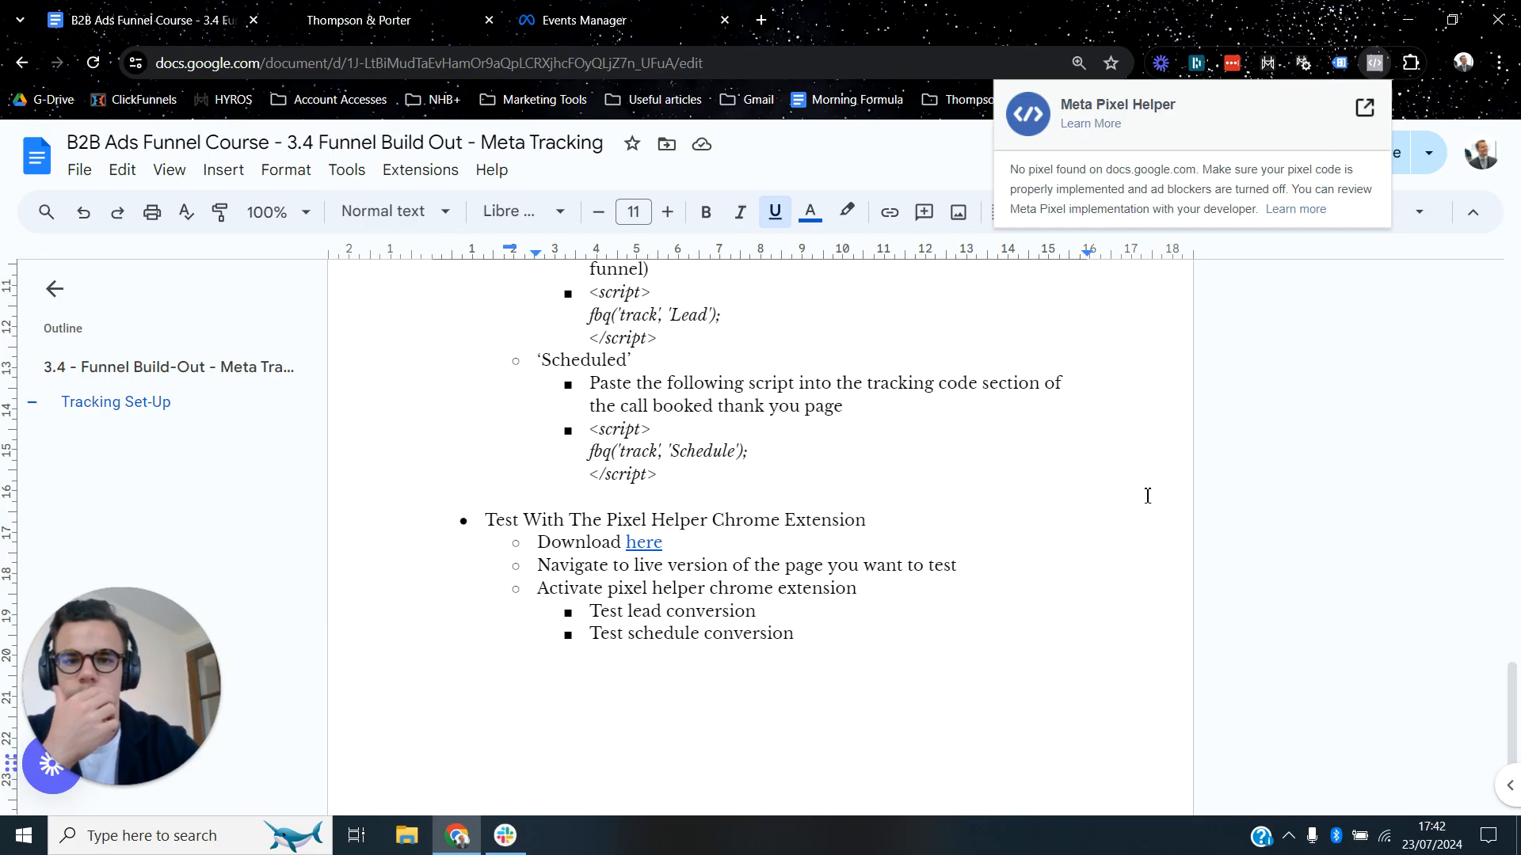
left_click(1228, 484)
left_click(1375, 63)
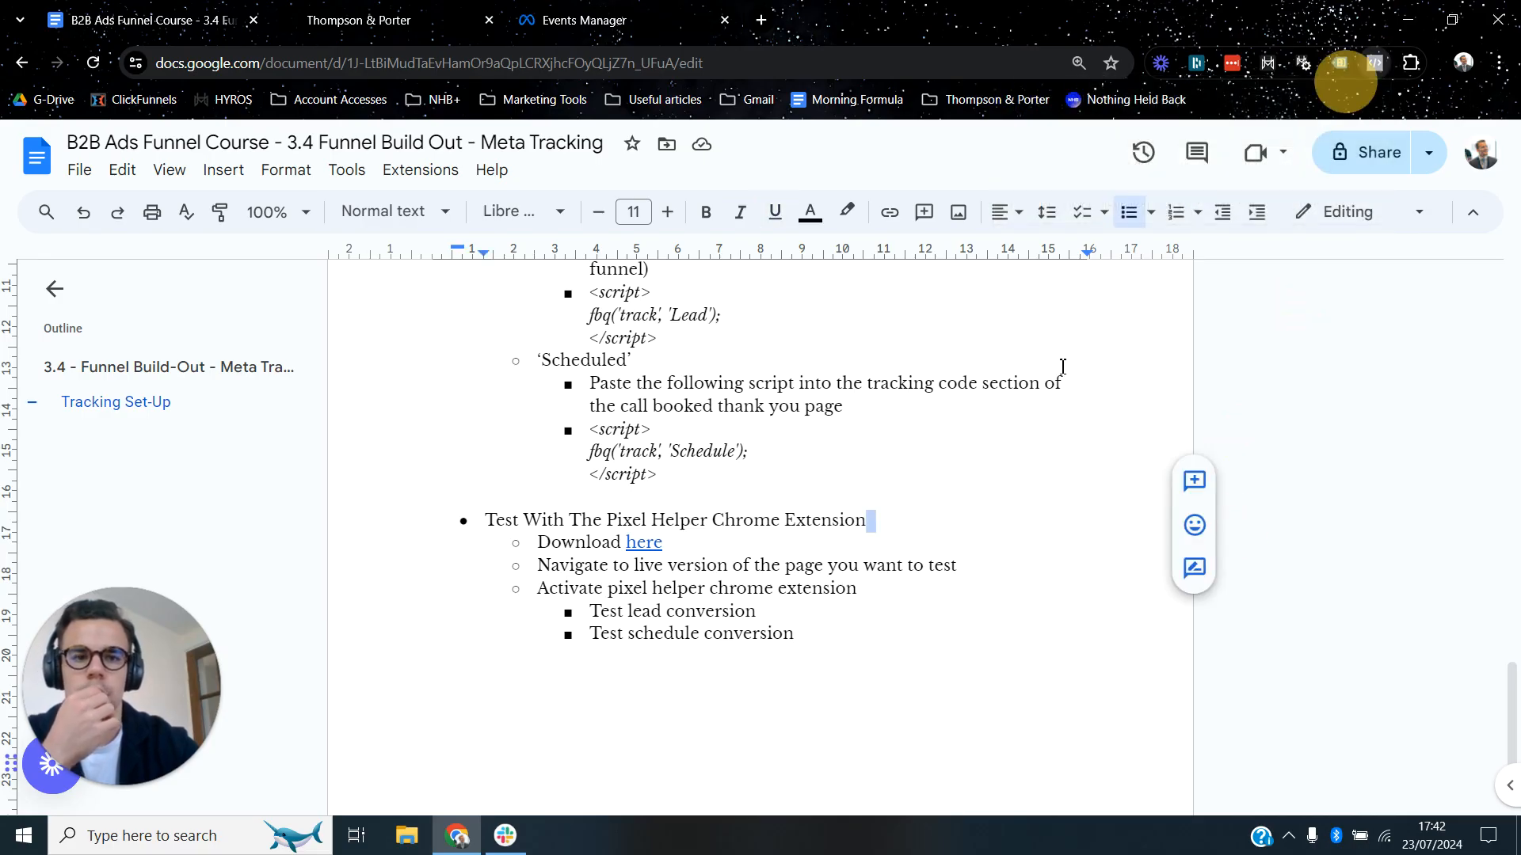
left_click(994, 499)
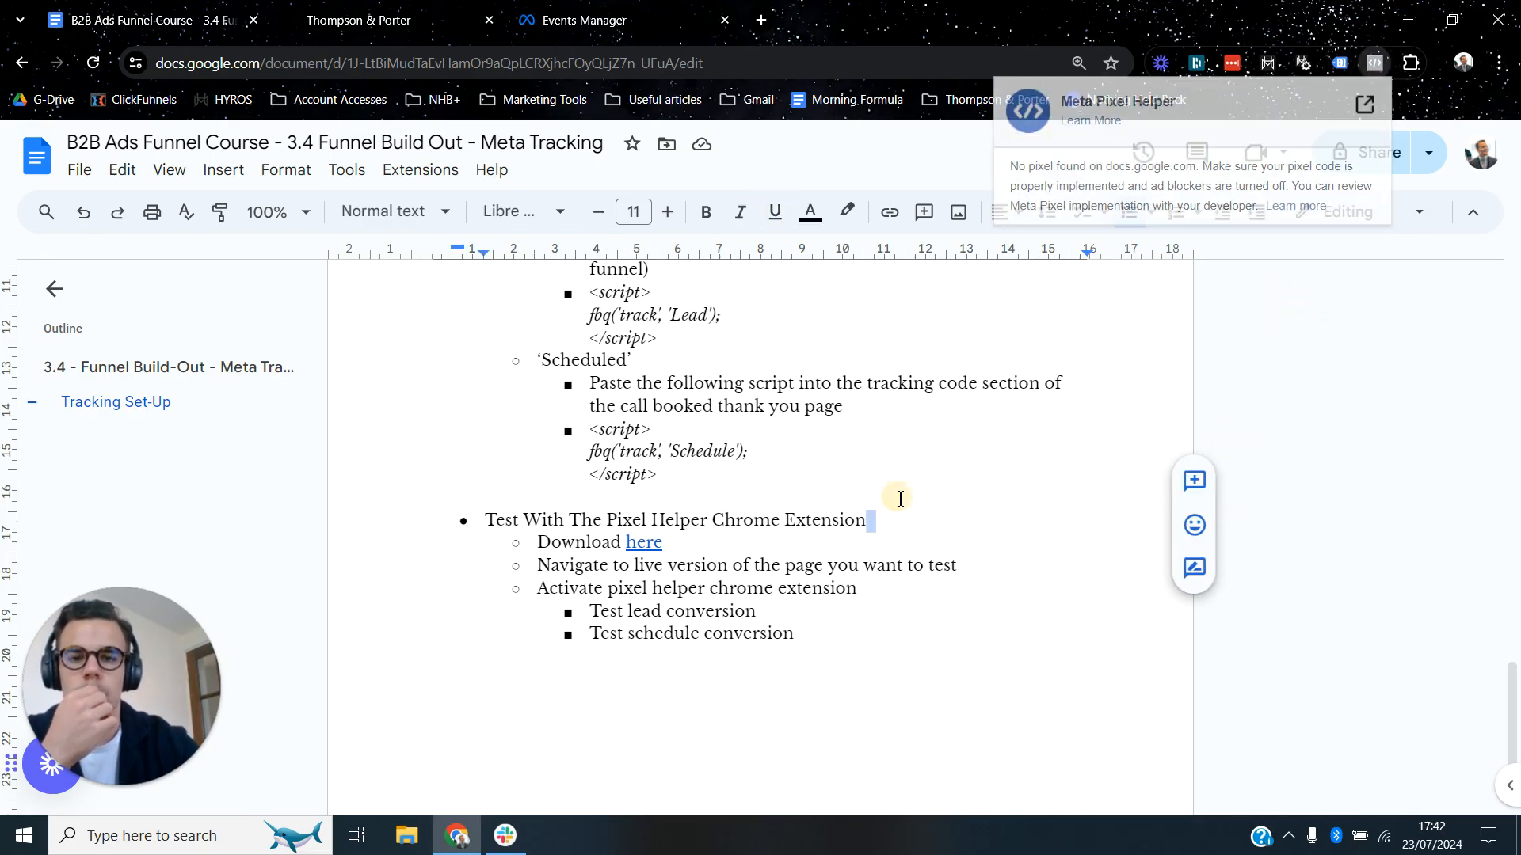
Return to HighLevel, open the live Call Booking Page, and inspect its pixel events with Meta Pixel Helper.
left_click(429, 8)
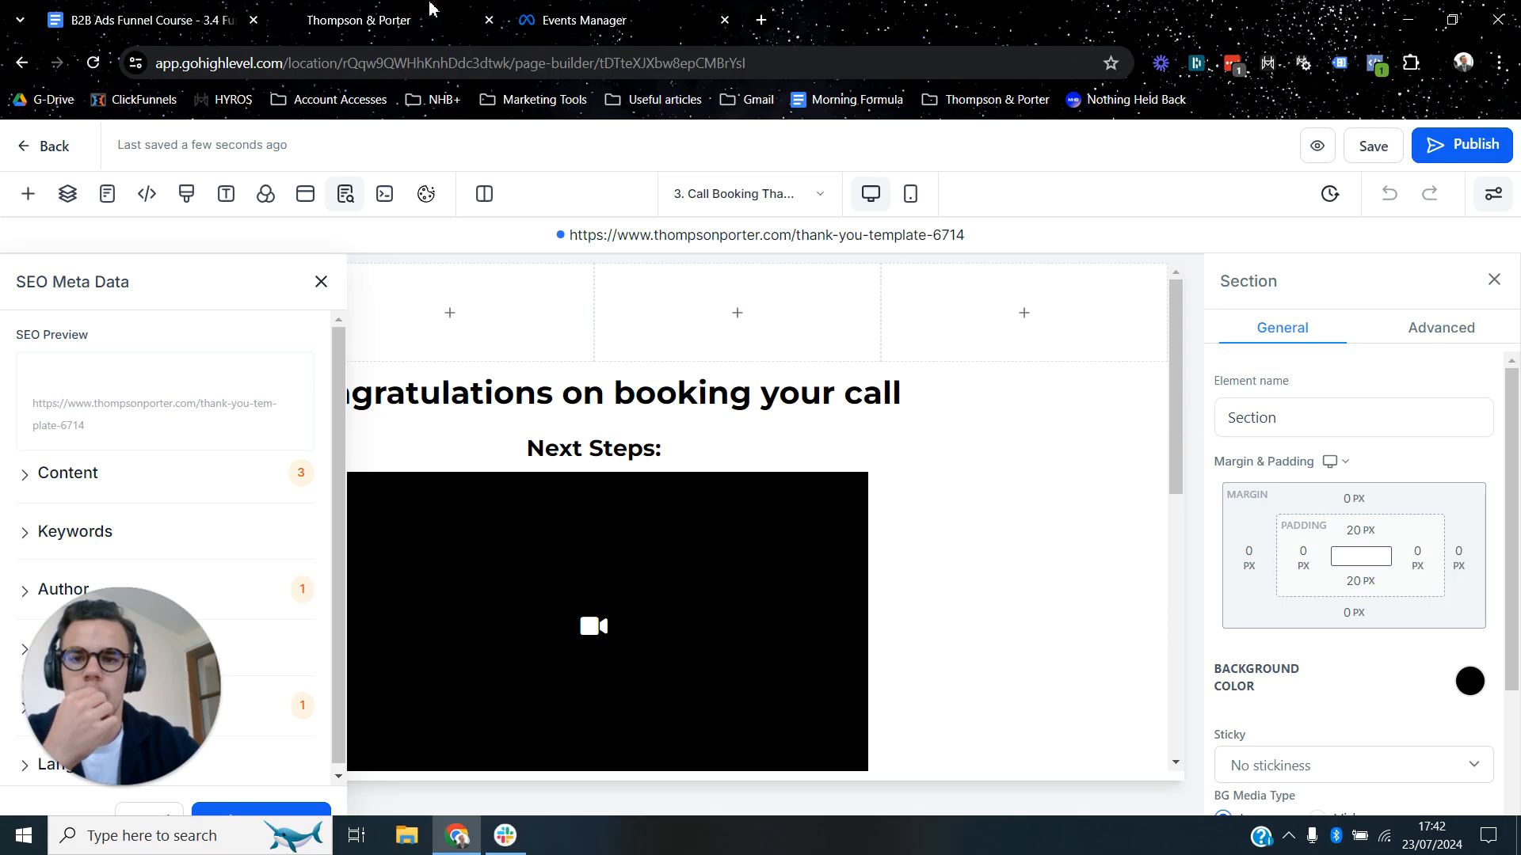
left_click(47, 148)
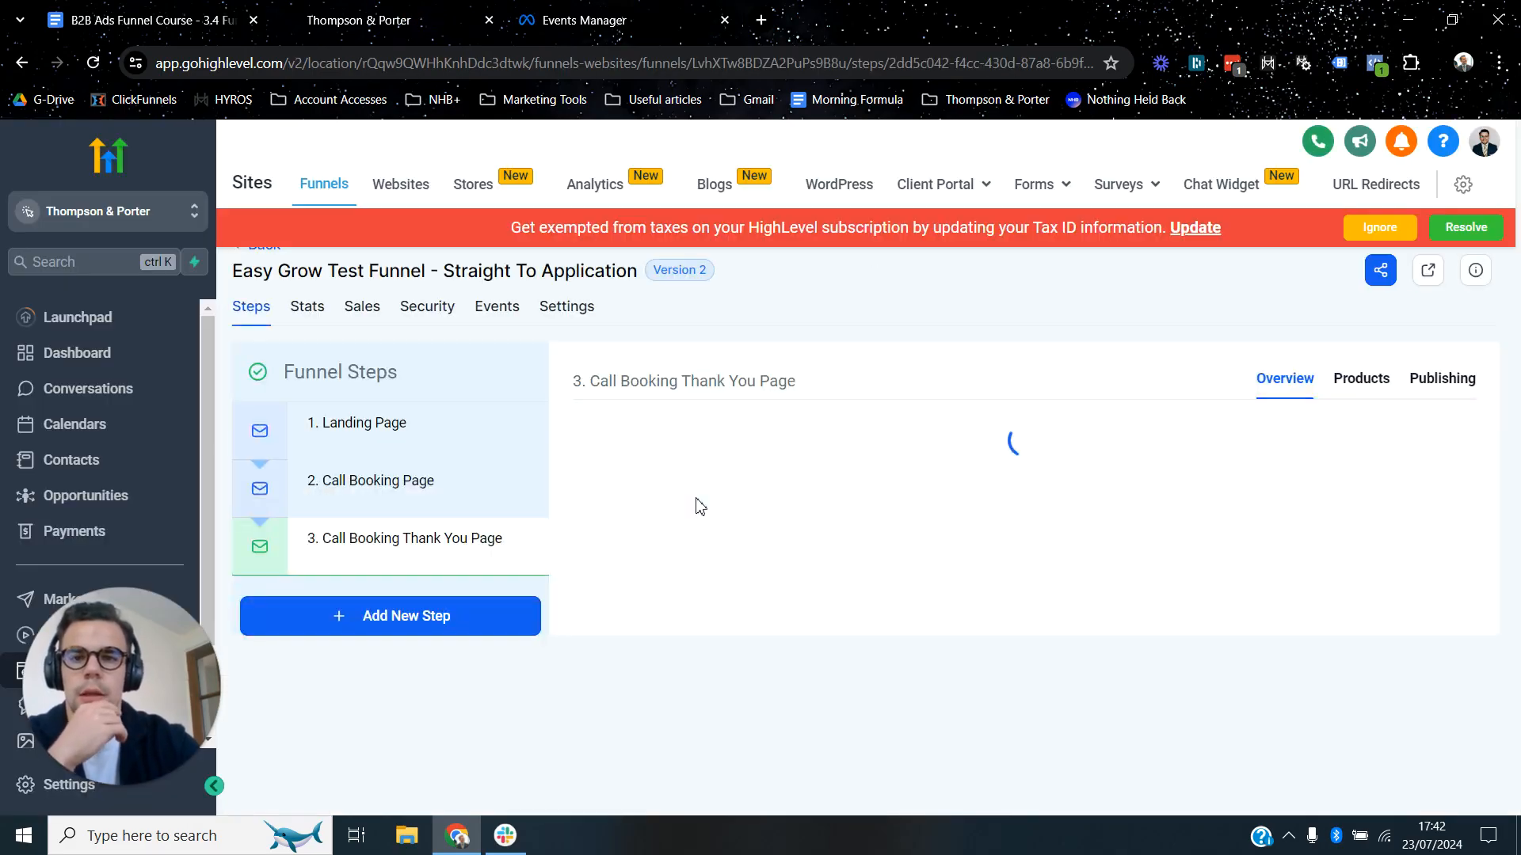
left_click(411, 487)
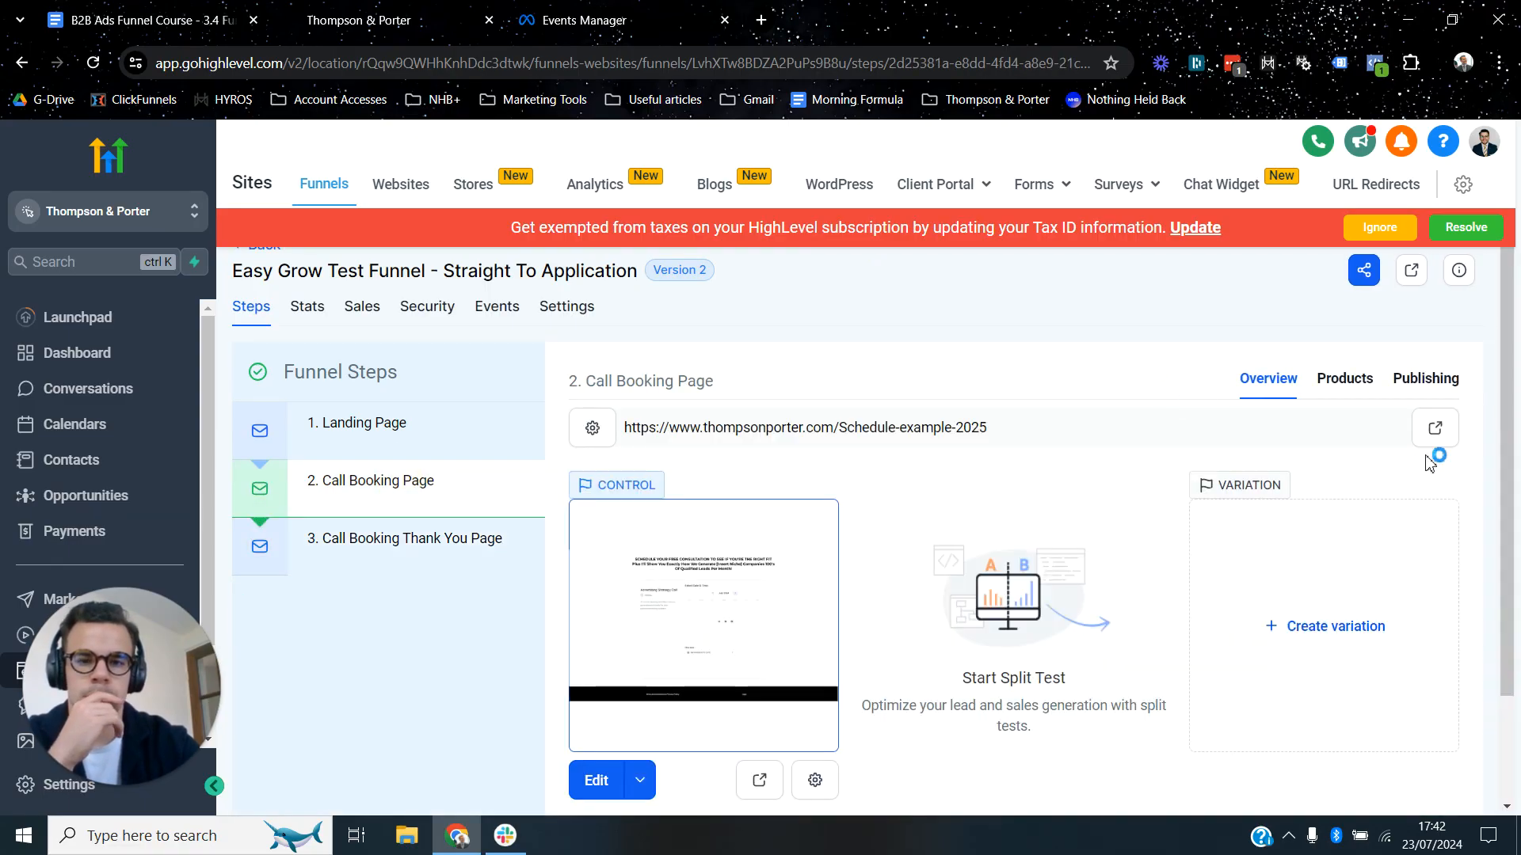
left_click(1435, 435)
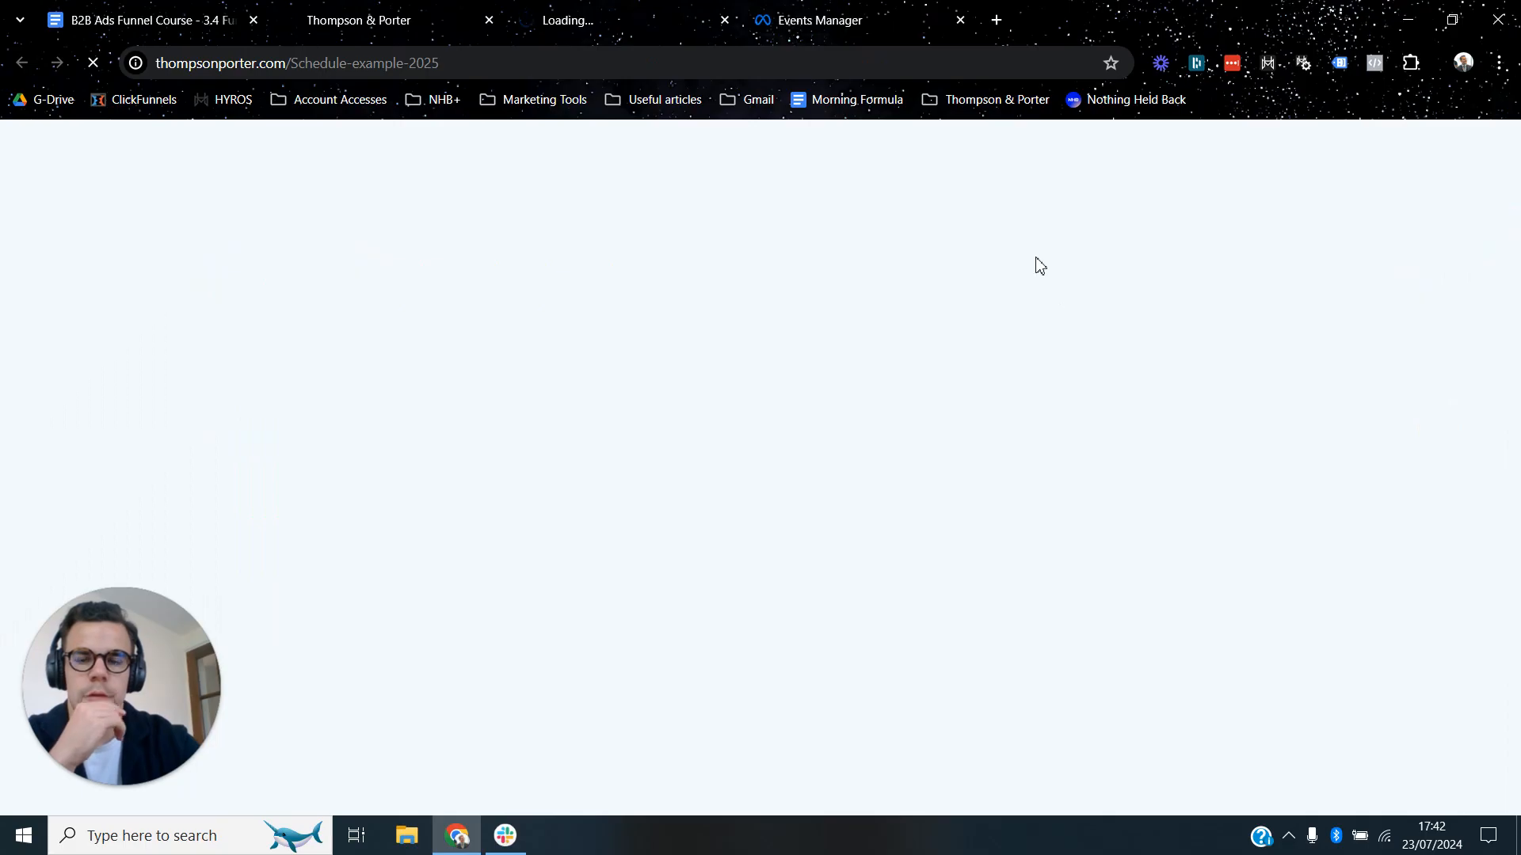
left_click(1376, 66)
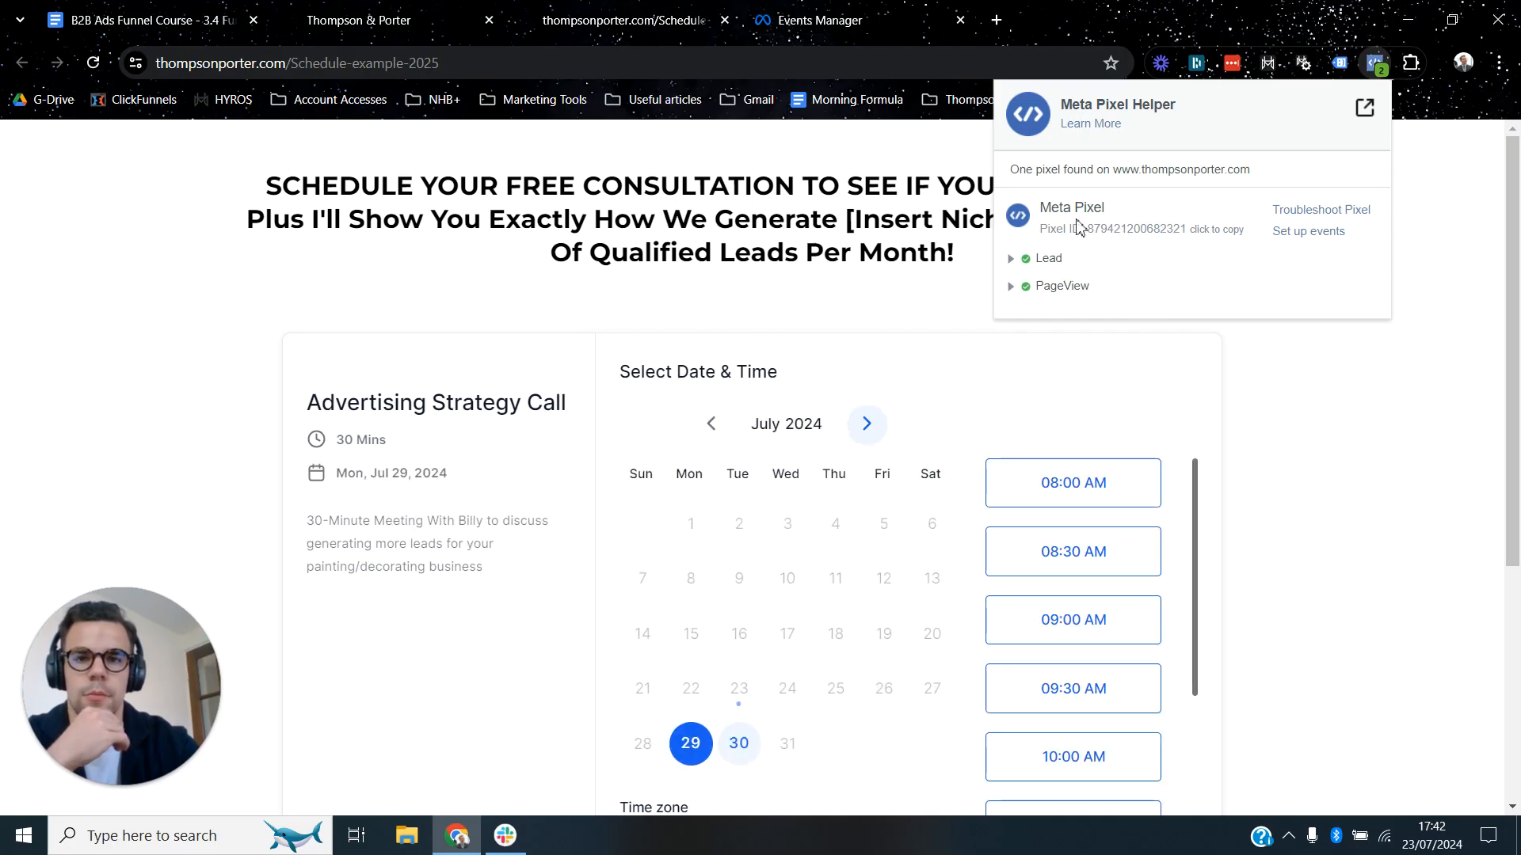
Switch to Meta Events Manager and open the data sources to check the T&P Pixel's ID.
left_click(819, 20)
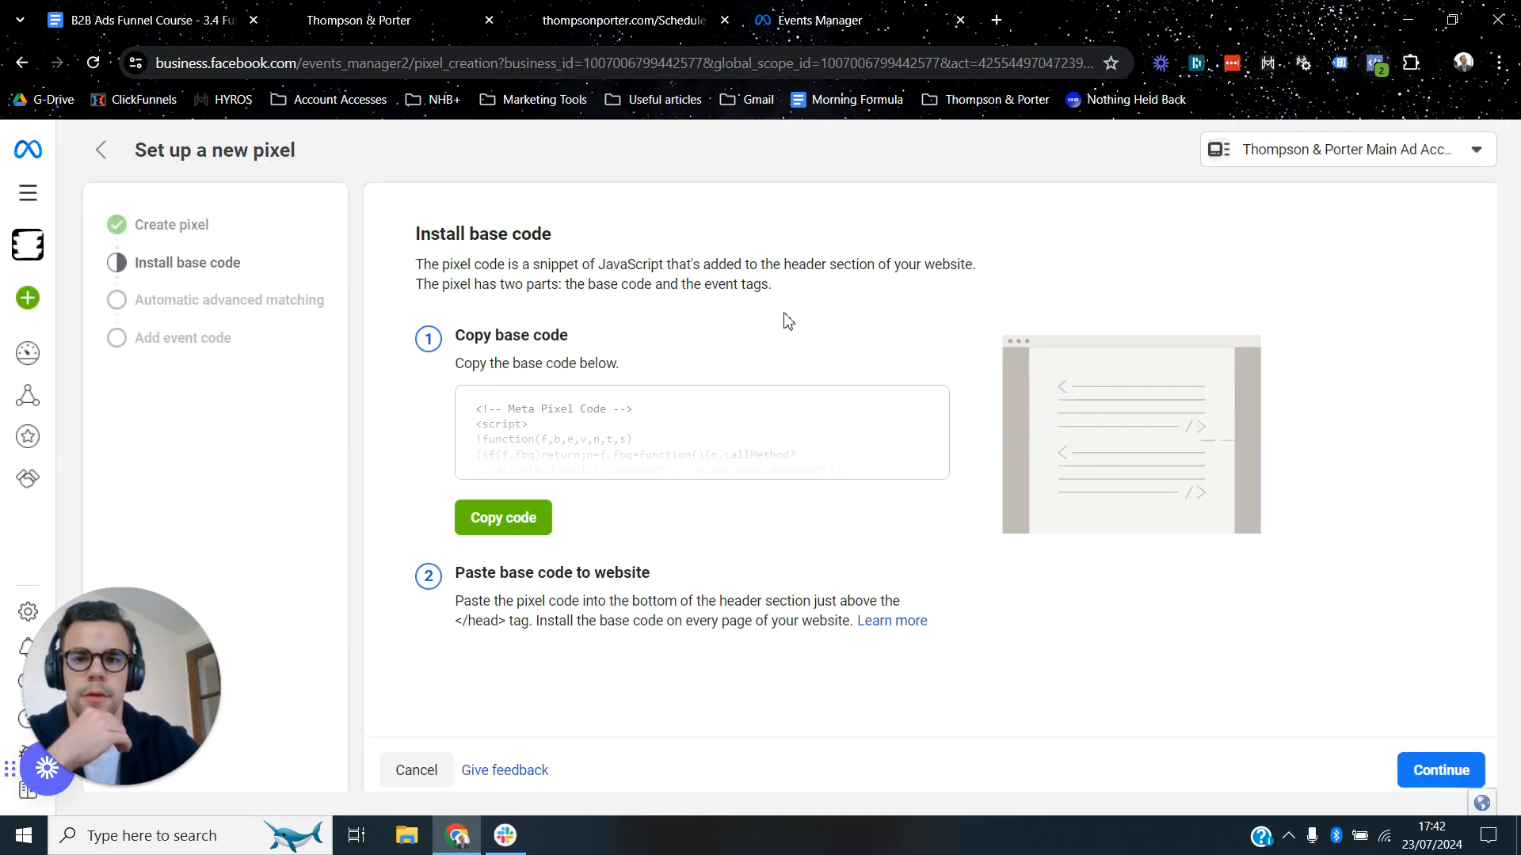
left_click(35, 401)
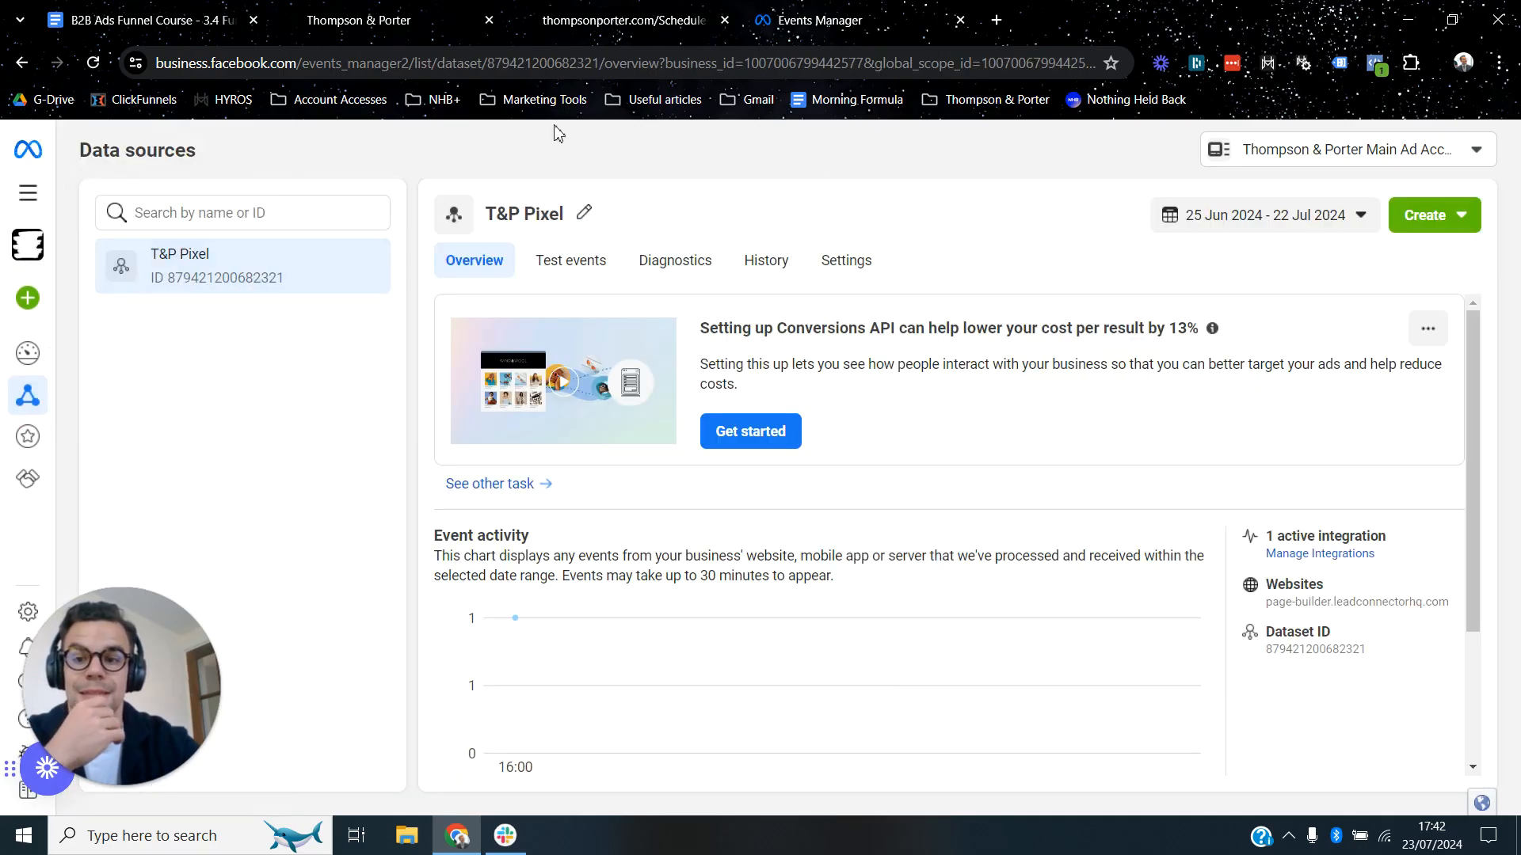
mouse_move(634, 7)
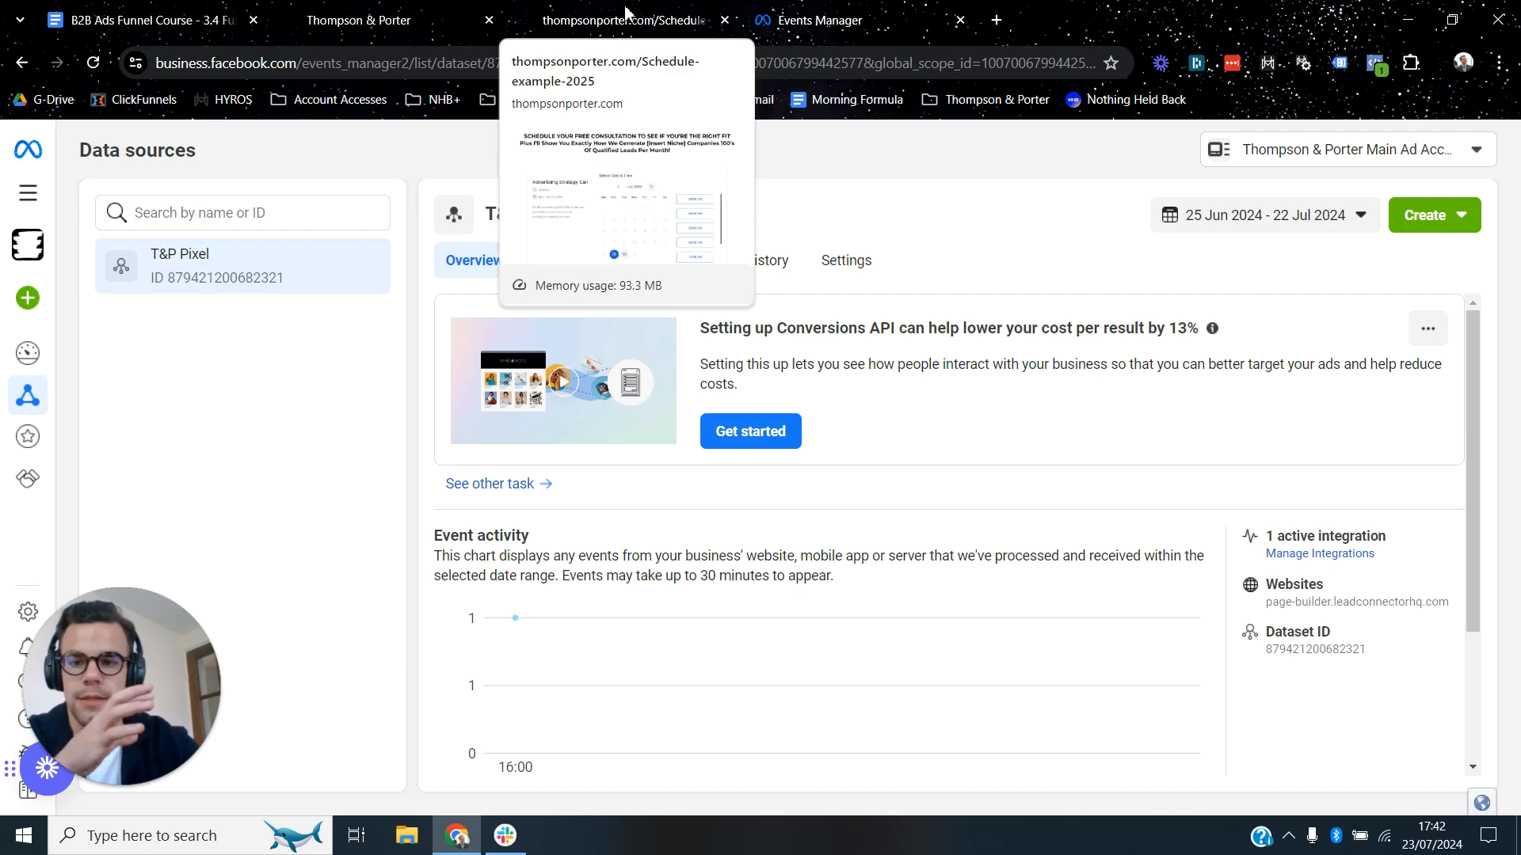
On the live Call Booking Page, compare the pixel ID and check the Lead event in Meta Pixel Helper, closing the page when done.
left_click(593, 9)
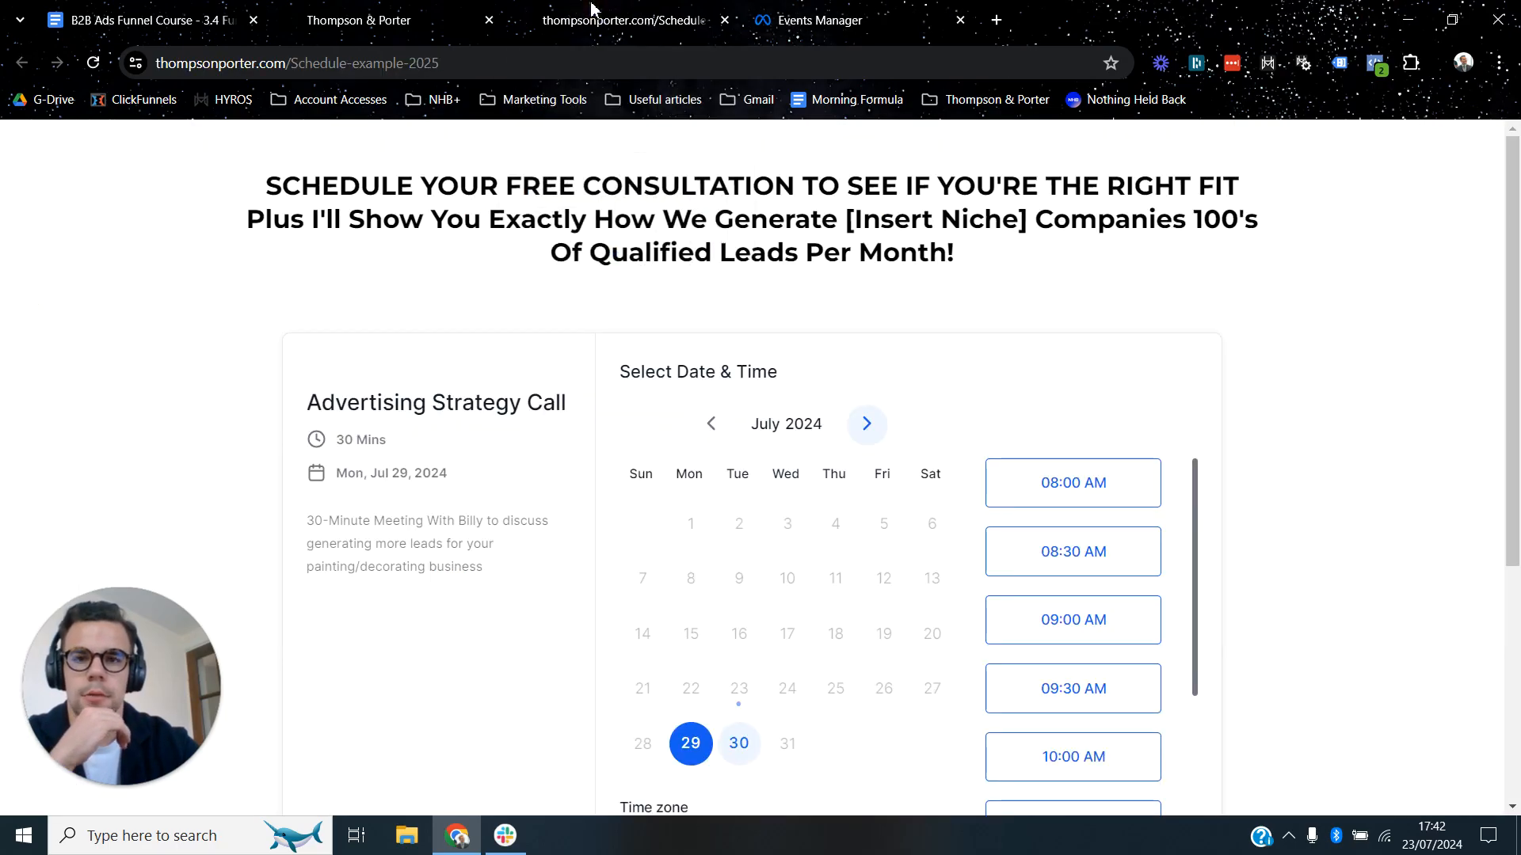
left_click(1376, 62)
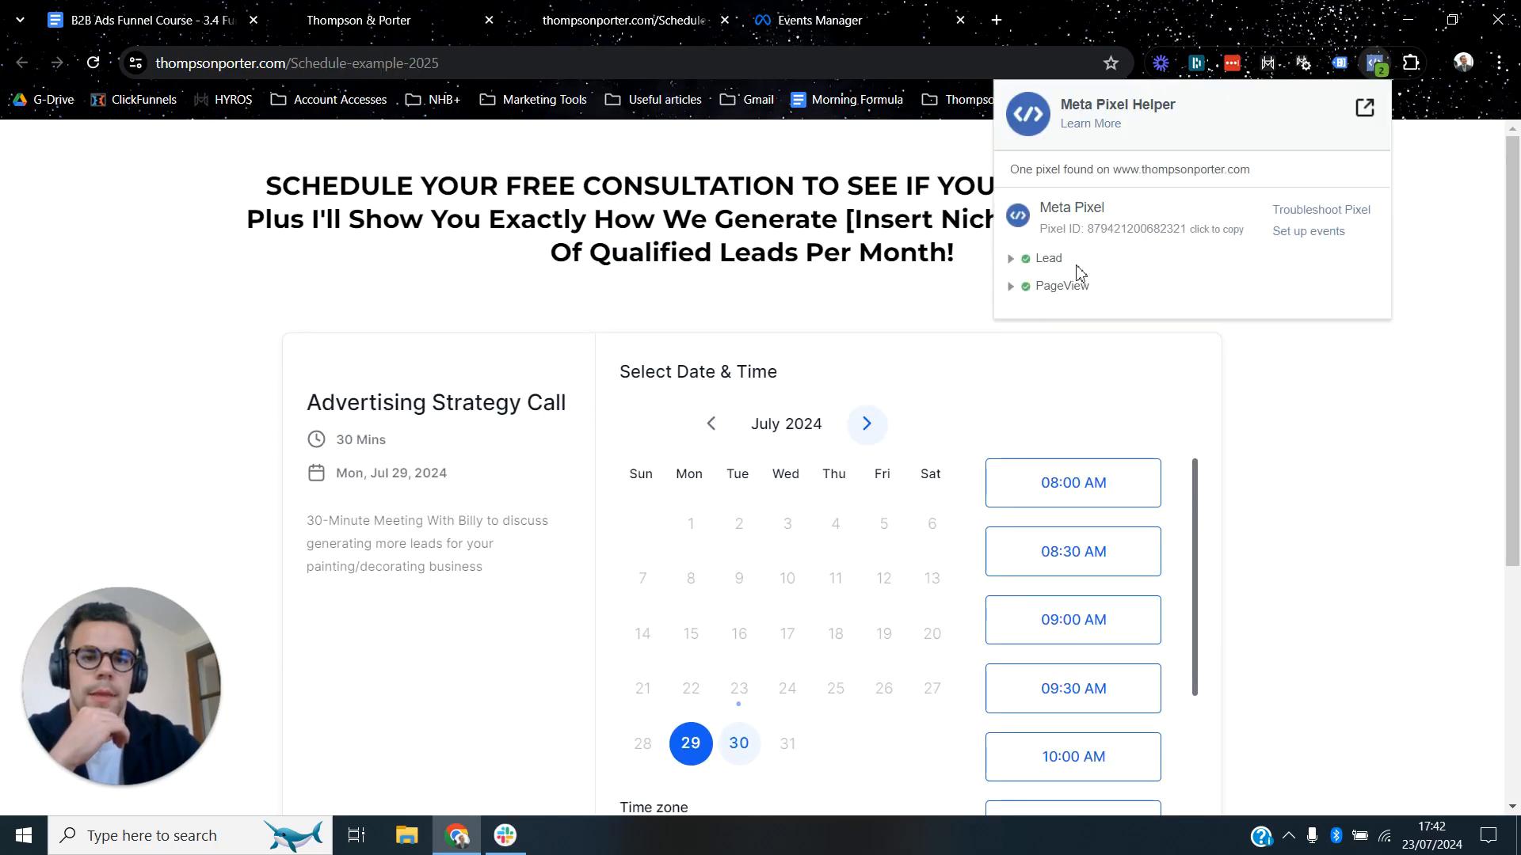
left_click(1010, 261)
left_click(1011, 261)
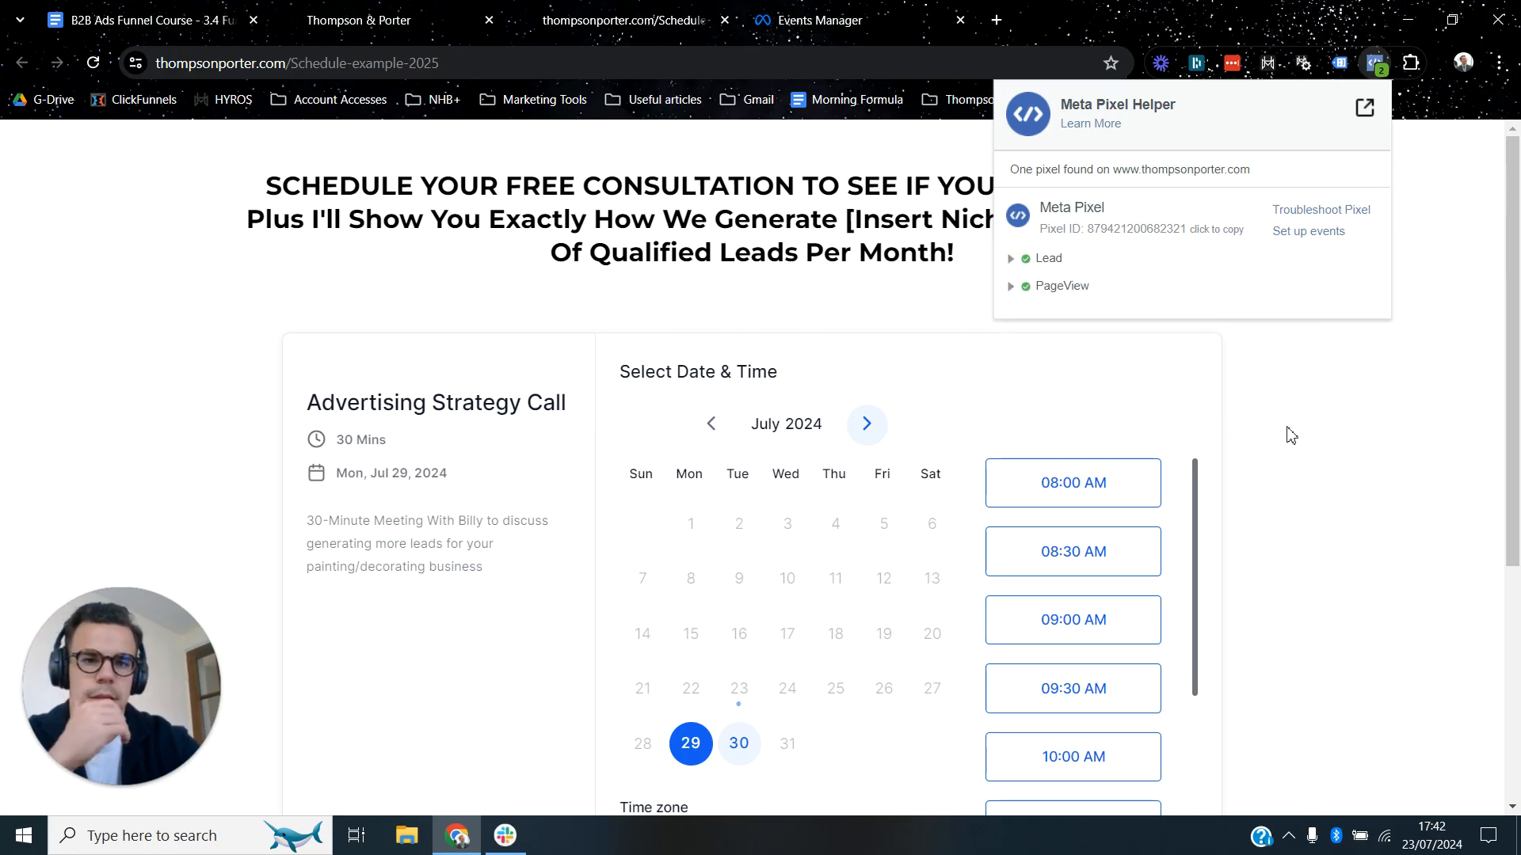
left_click(1352, 394)
left_click(724, 20)
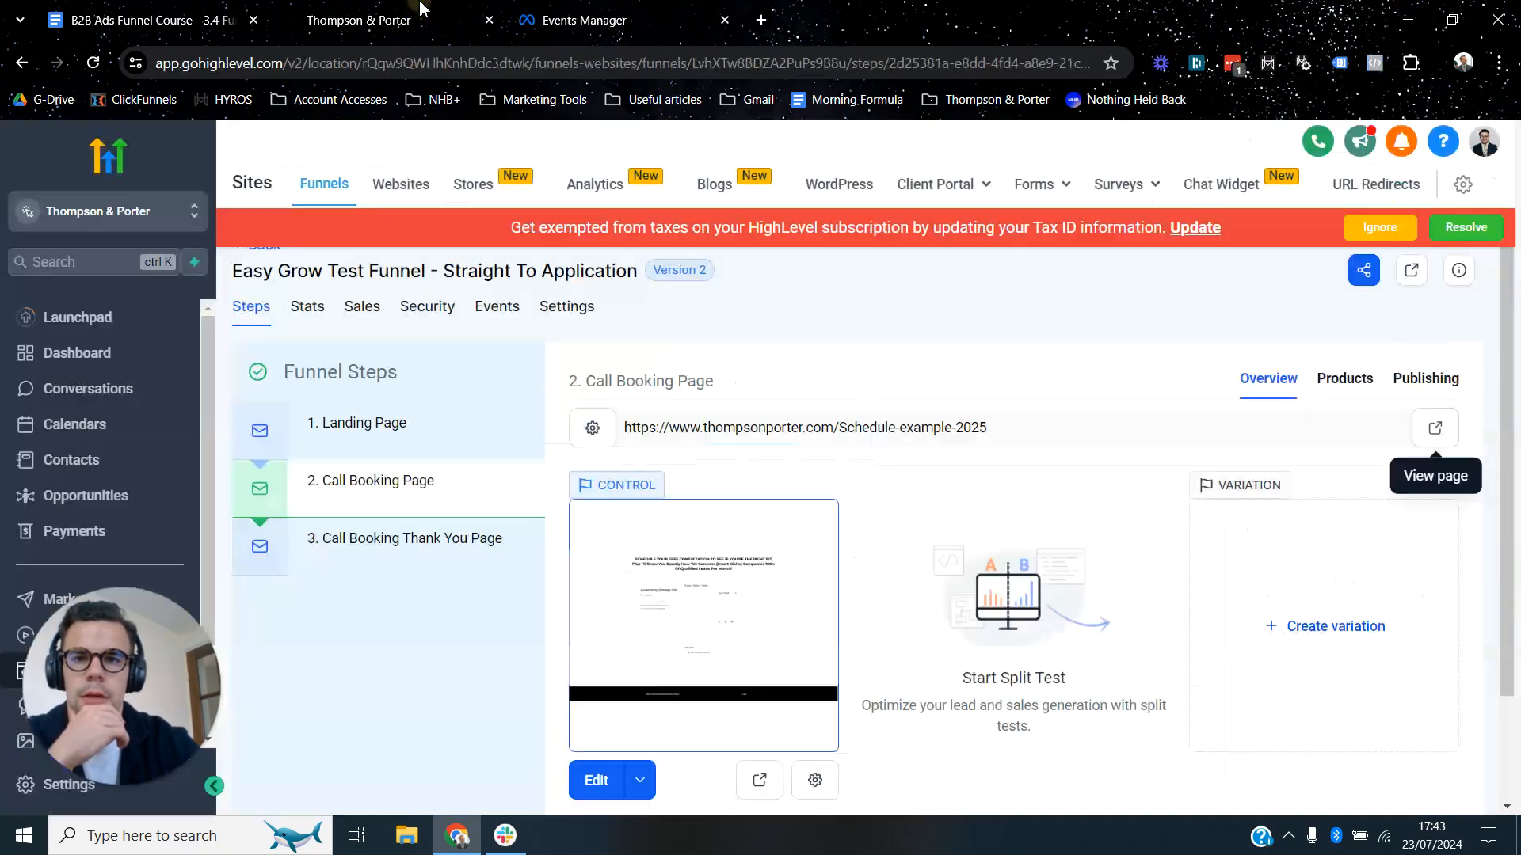
Open the live Call Booking Thank You Page from HighLevel and check its Schedule event with Meta Pixel Helper.
left_click(400, 550)
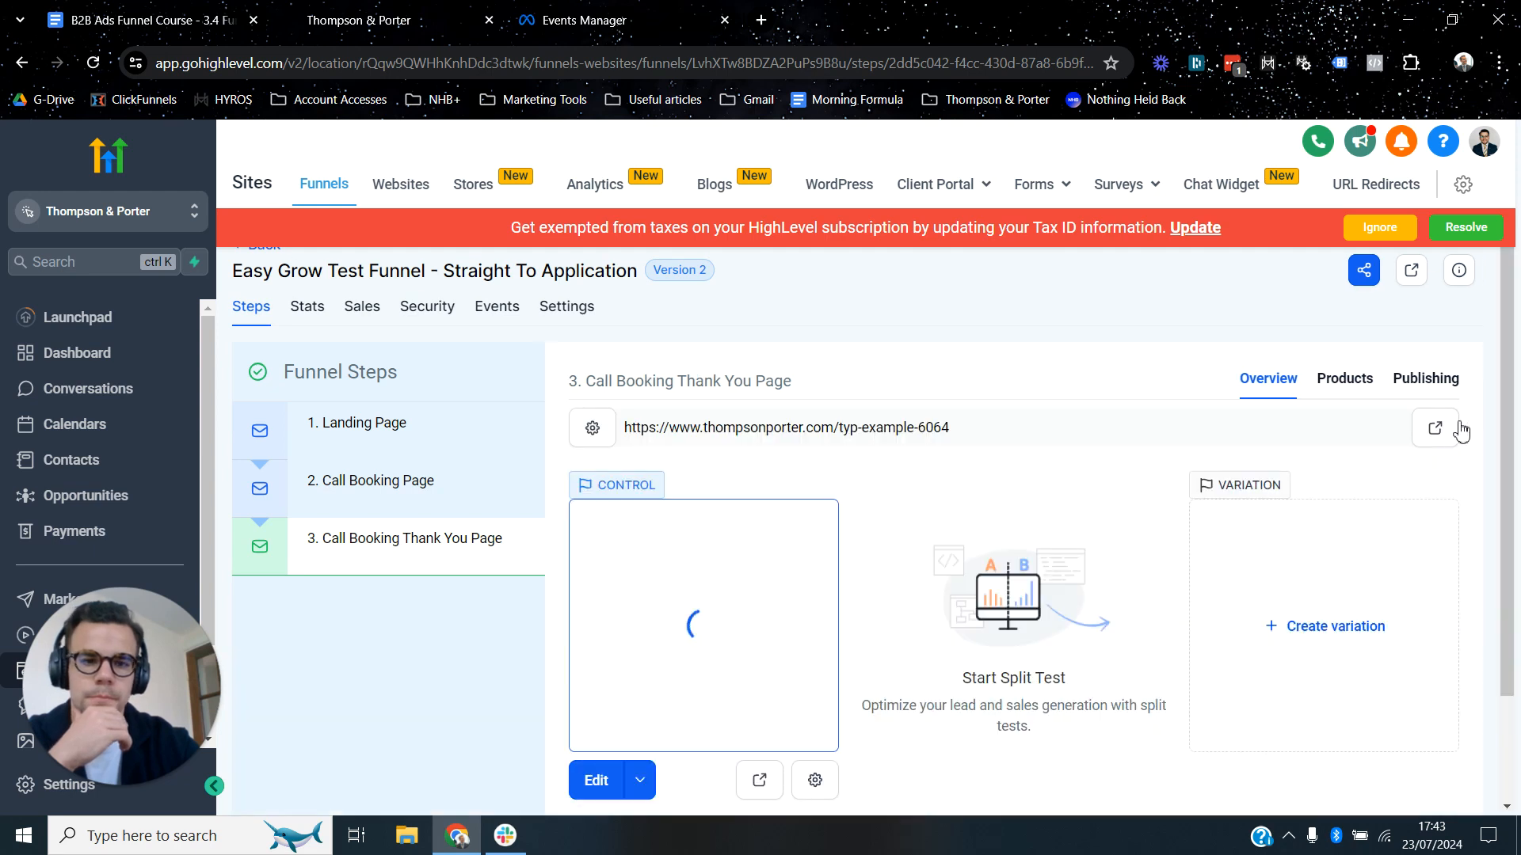
left_click(1435, 427)
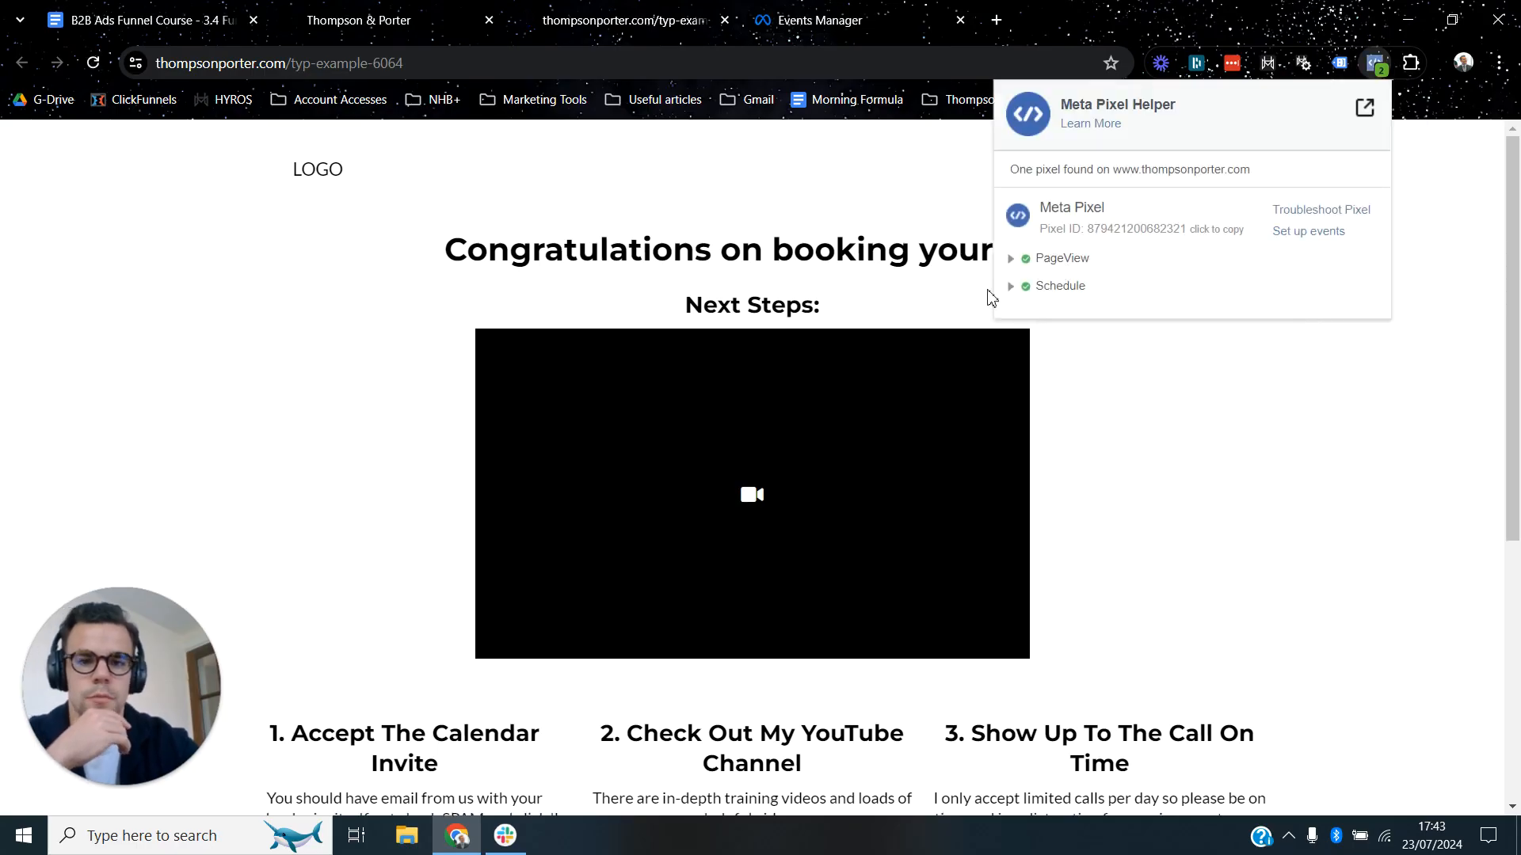
left_click(1339, 433)
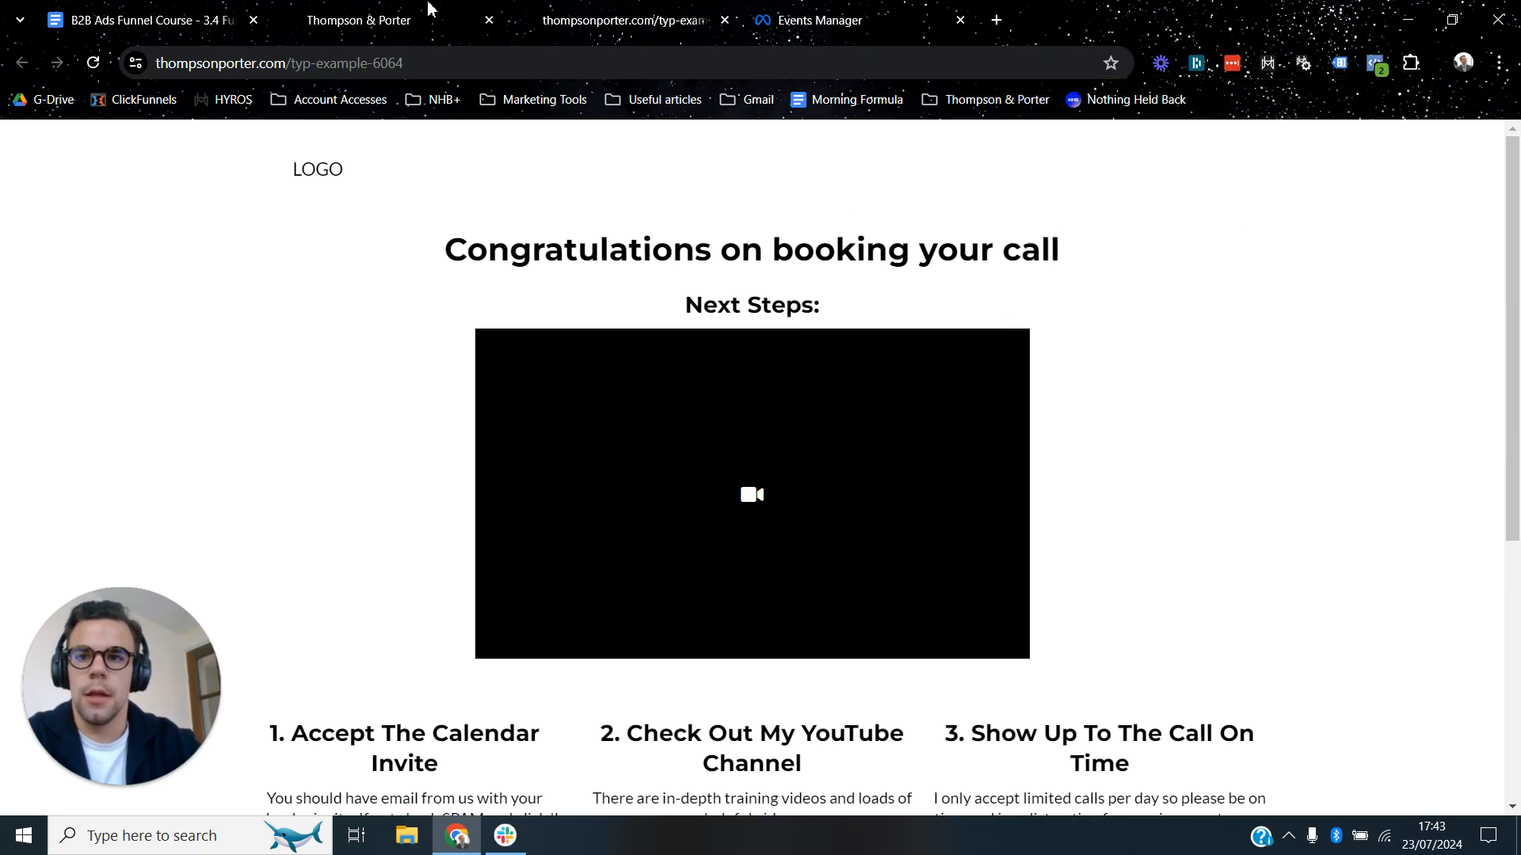
Return to the Google Docs course document and review the lead and schedule conversion test items.
left_click(243, 10)
scroll(872, 493, "down", 1)
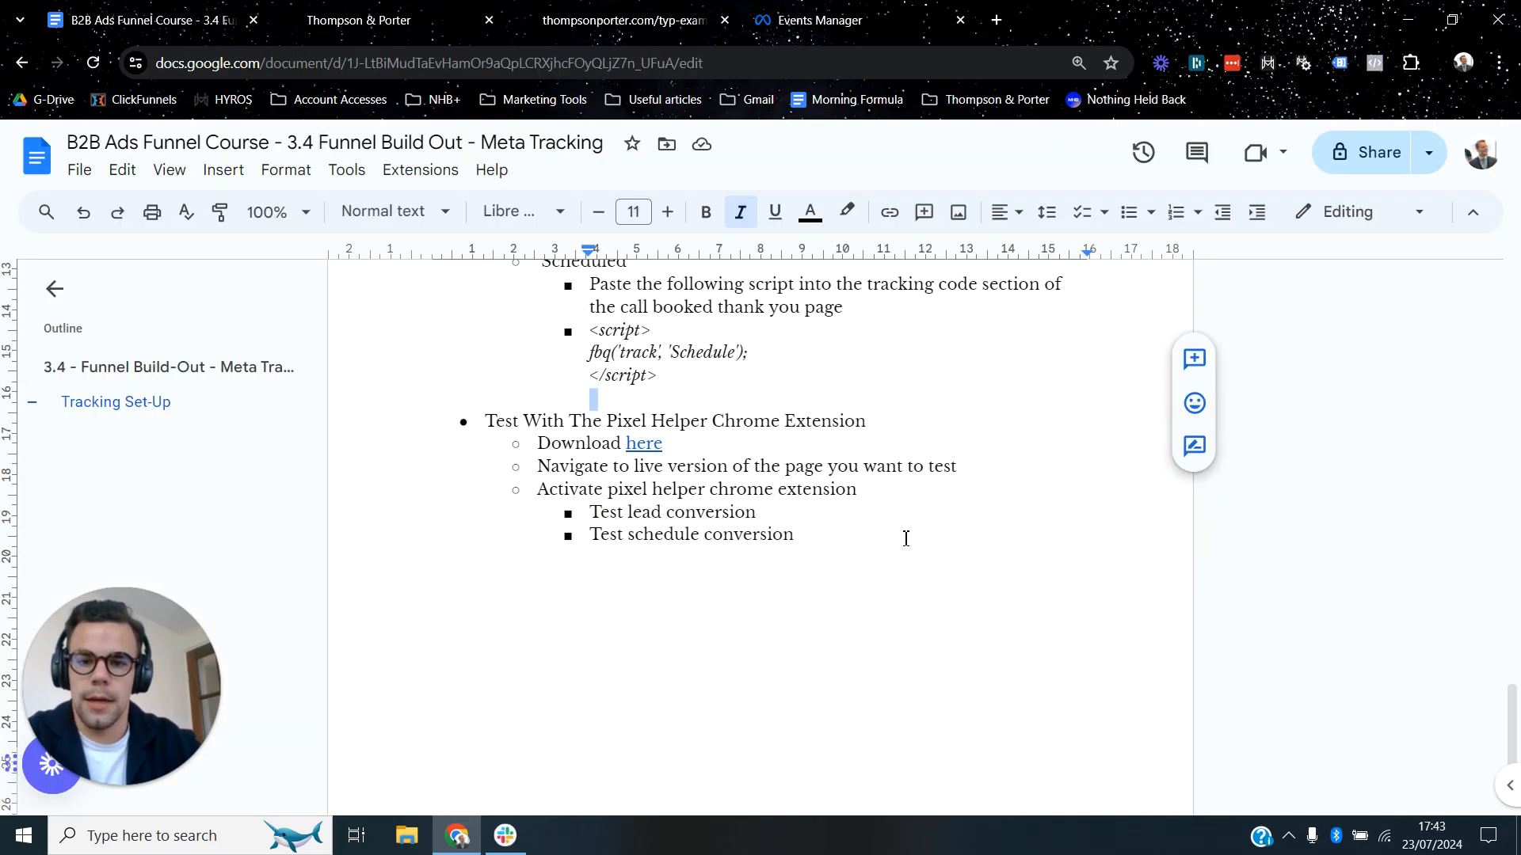
double_click(865, 537)
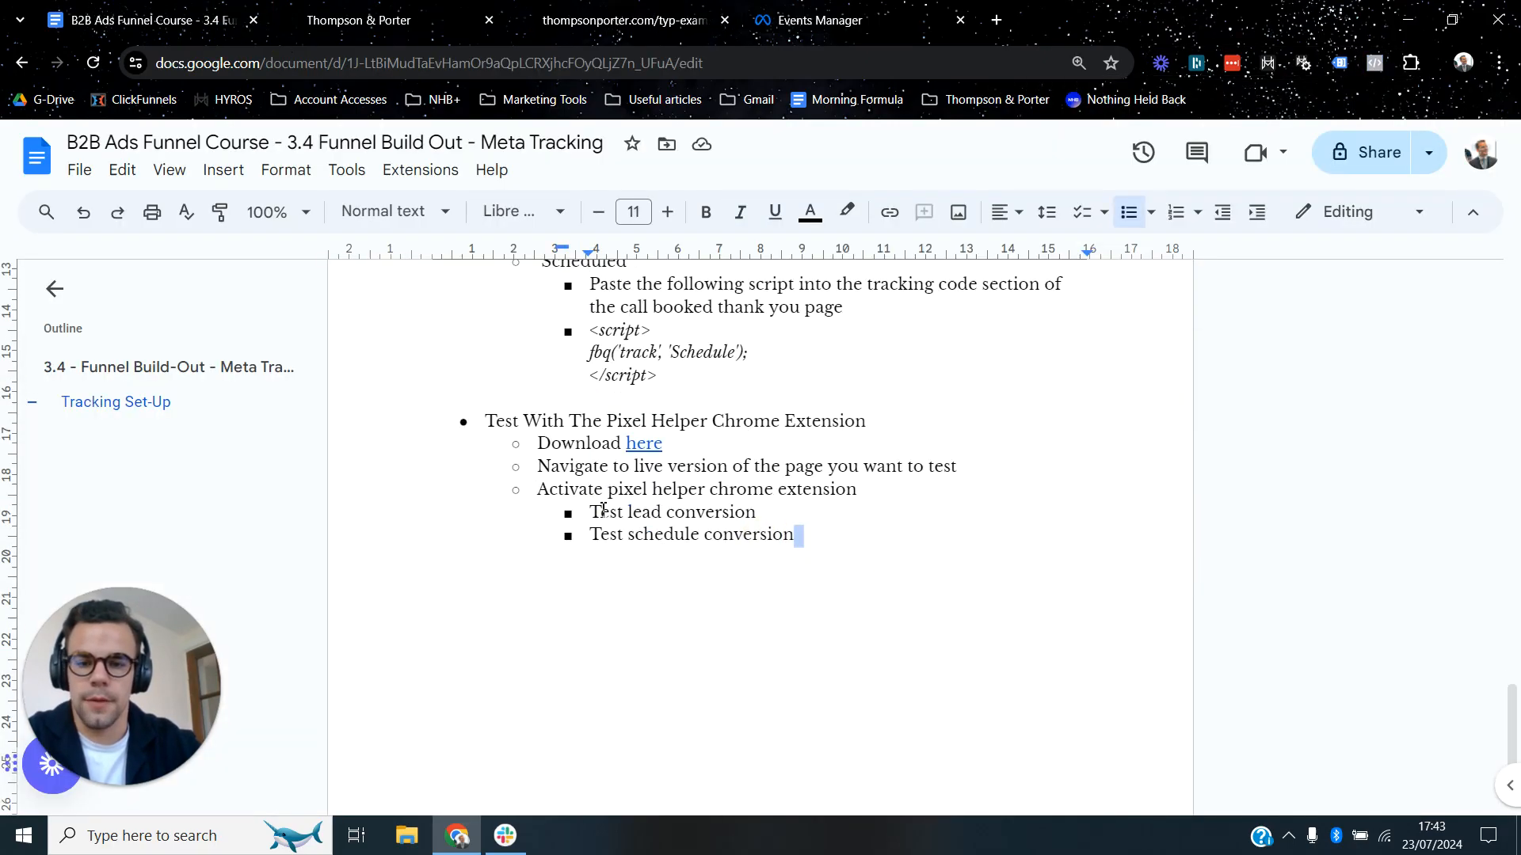
Review the tracking set-up instructions in the course document, from the base pixel installation through to the Pixel Helper conversion tests.
left_click_drag(603, 510, 754, 513)
left_click(644, 535)
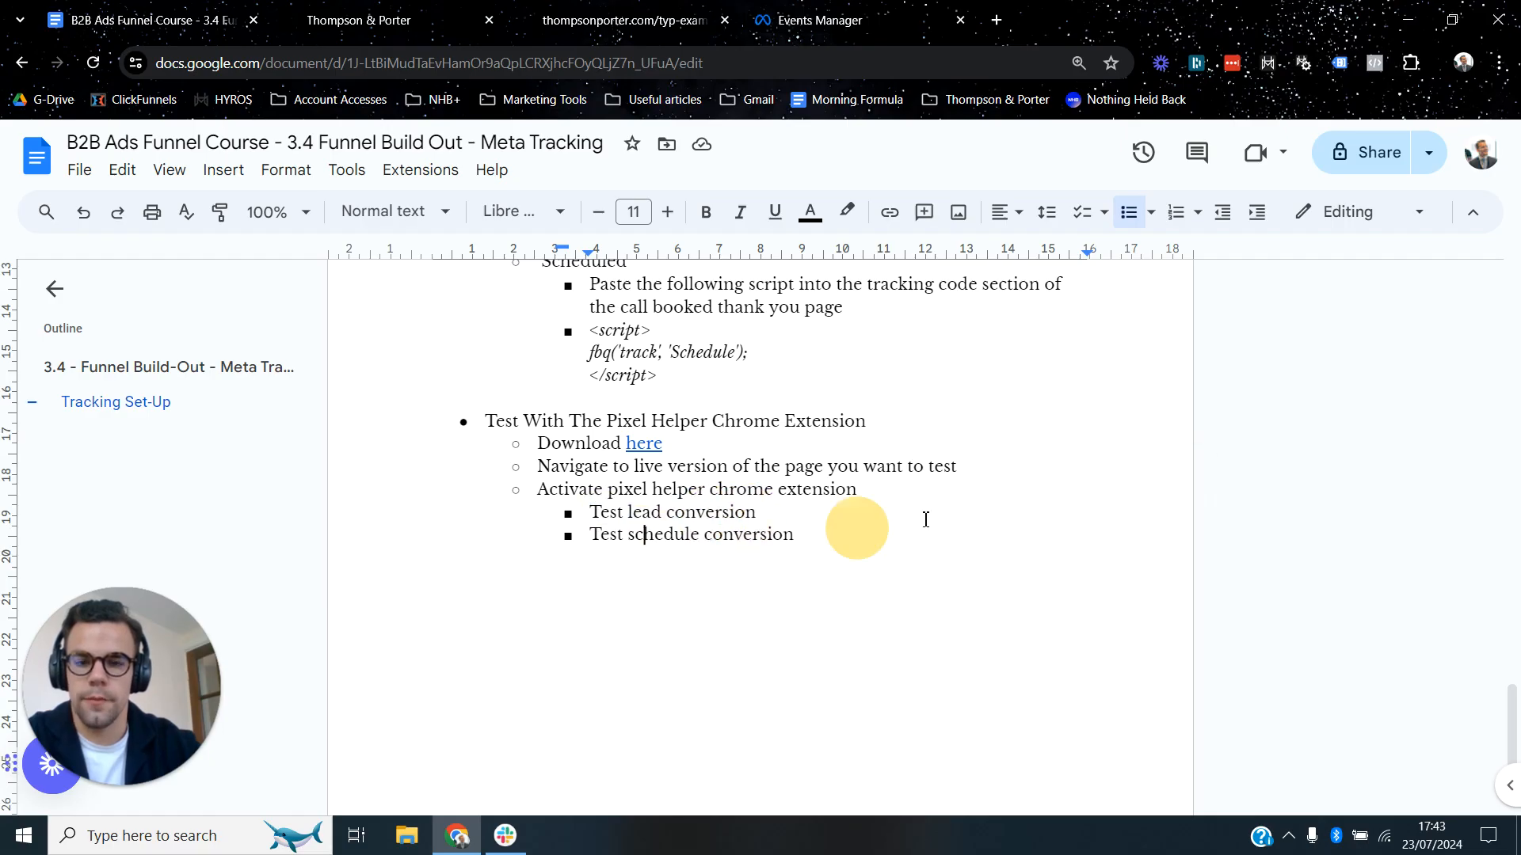
scroll(926, 520, "up", 5)
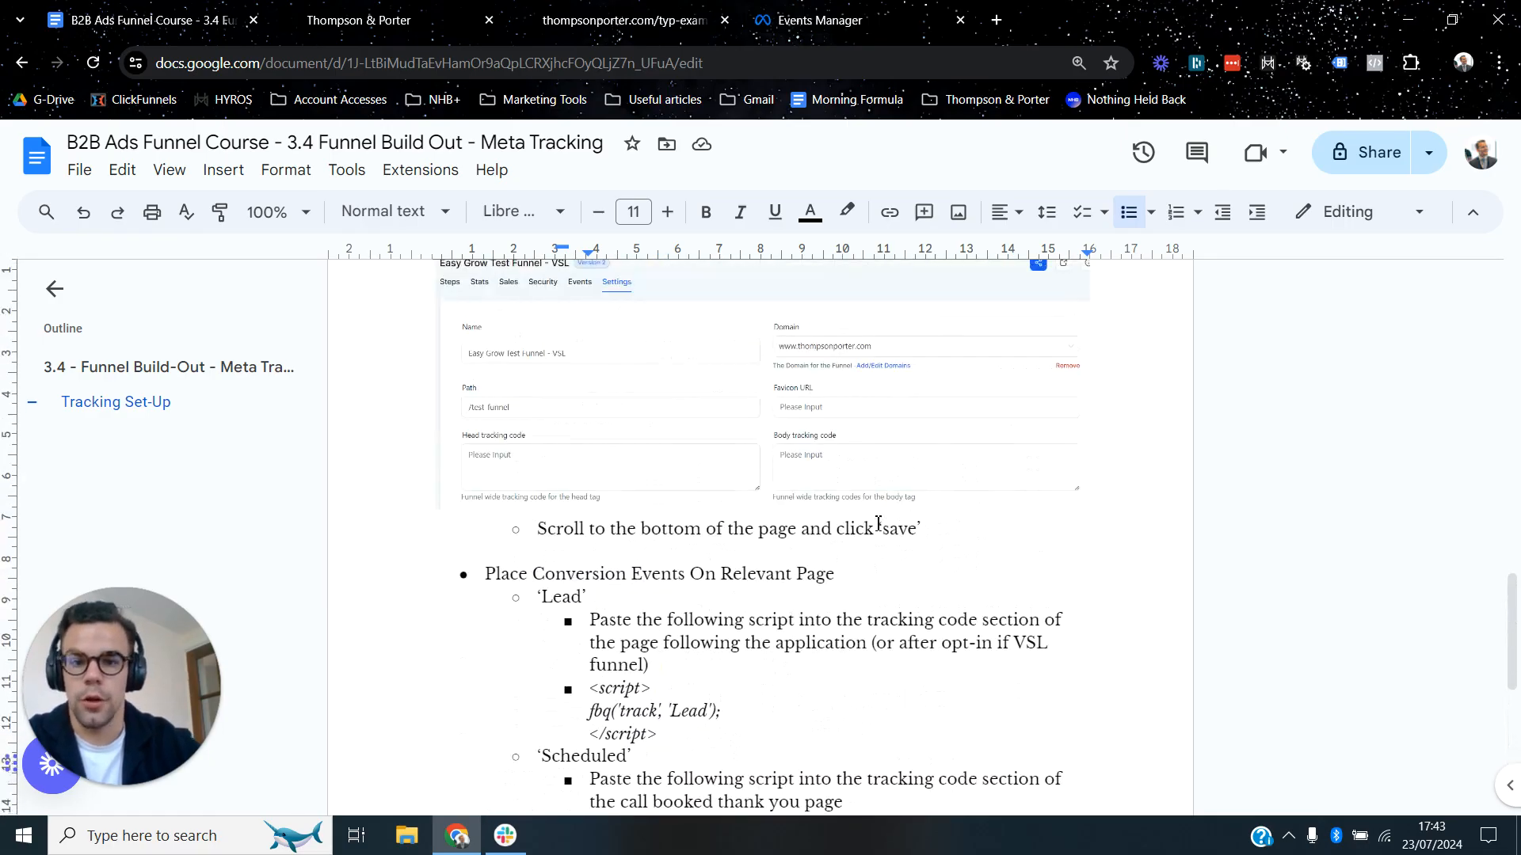
scroll(878, 524, "up", 10)
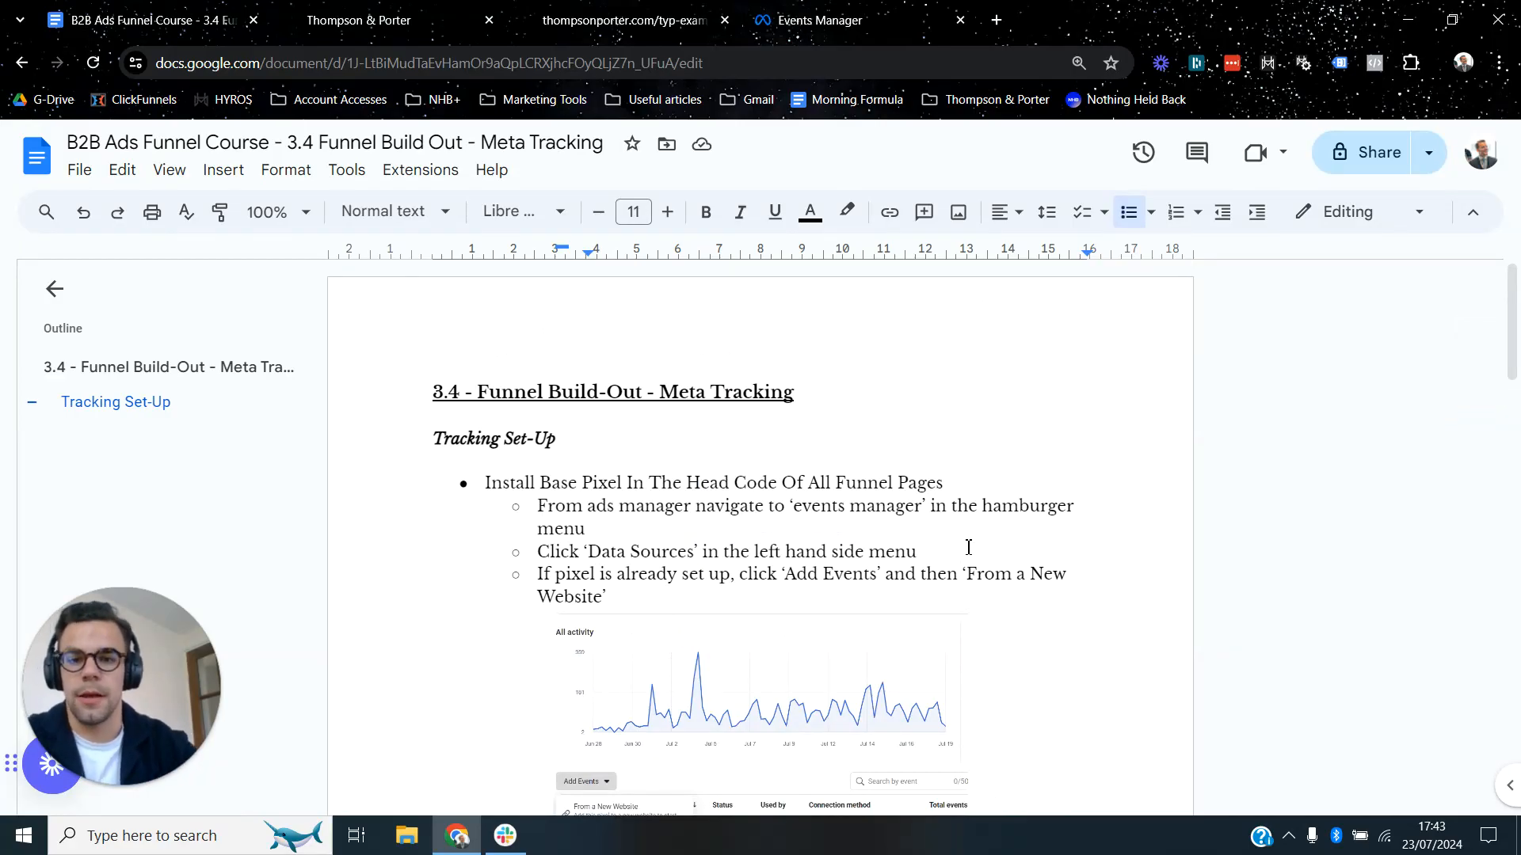
scroll(879, 515, "down", 15)
scroll(886, 495, "down", 5)
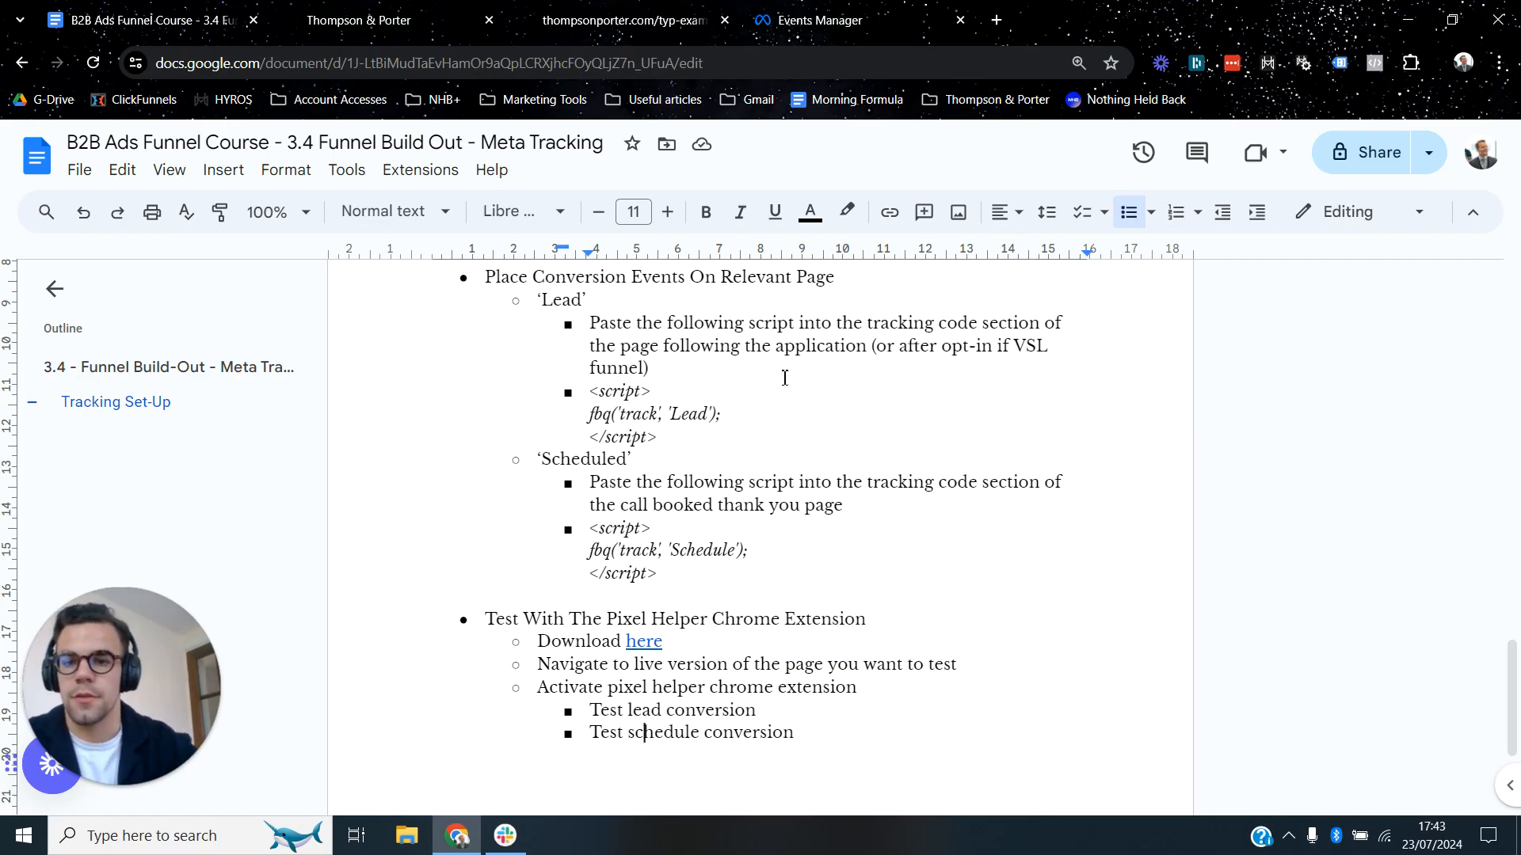
scroll(807, 402, "up", 1)
scroll(807, 401, "down", 1)
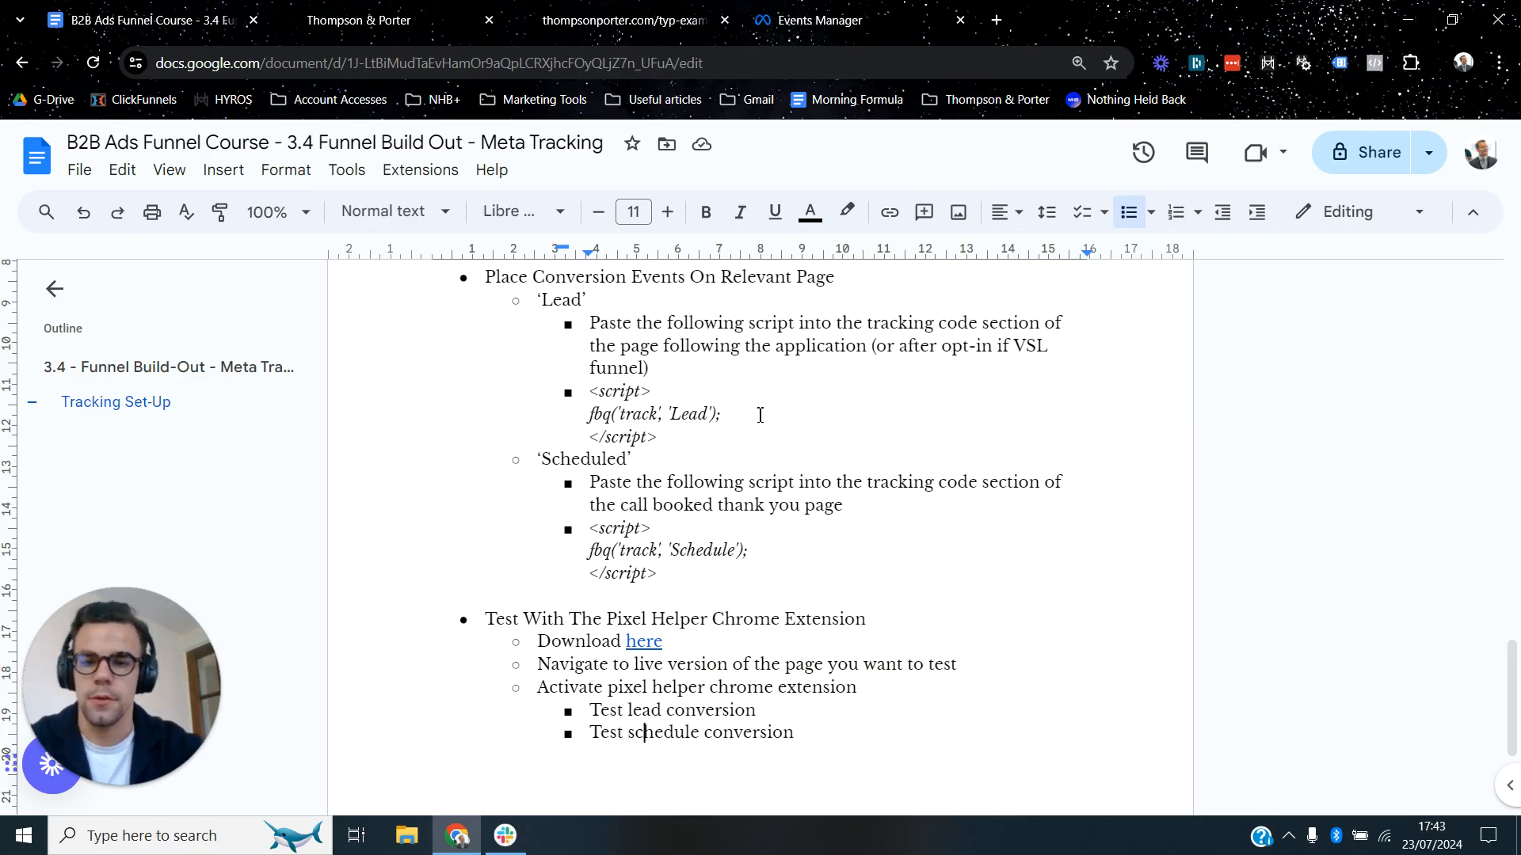
Examine the Lead and Schedule event scripts under the conversion events instructions and return to the start of the document.
left_click_drag(590, 393, 679, 435)
left_click(679, 435)
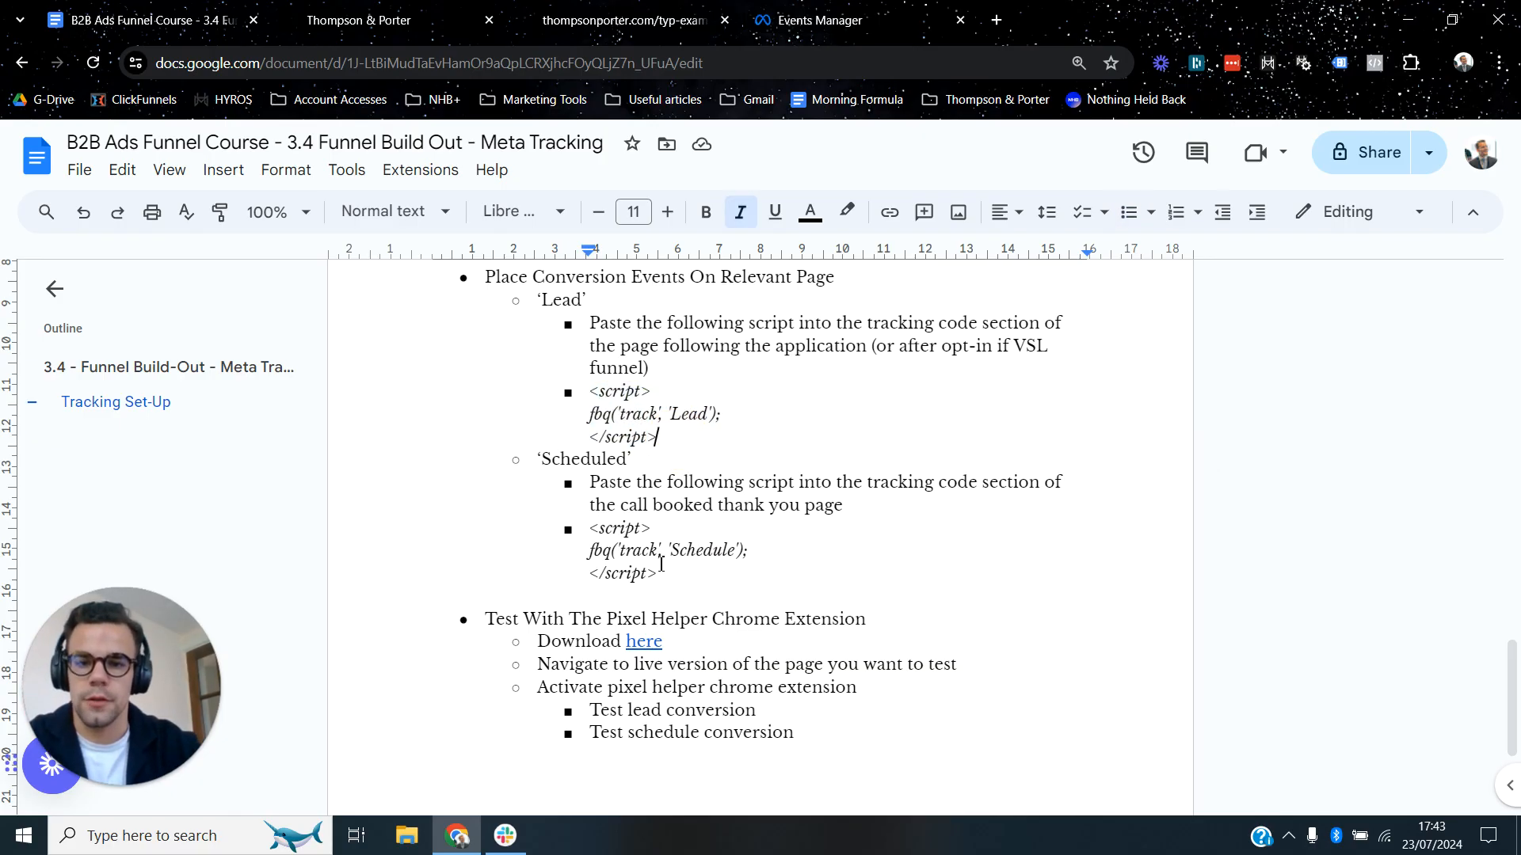
left_click_drag(591, 528, 669, 572)
left_click(705, 574)
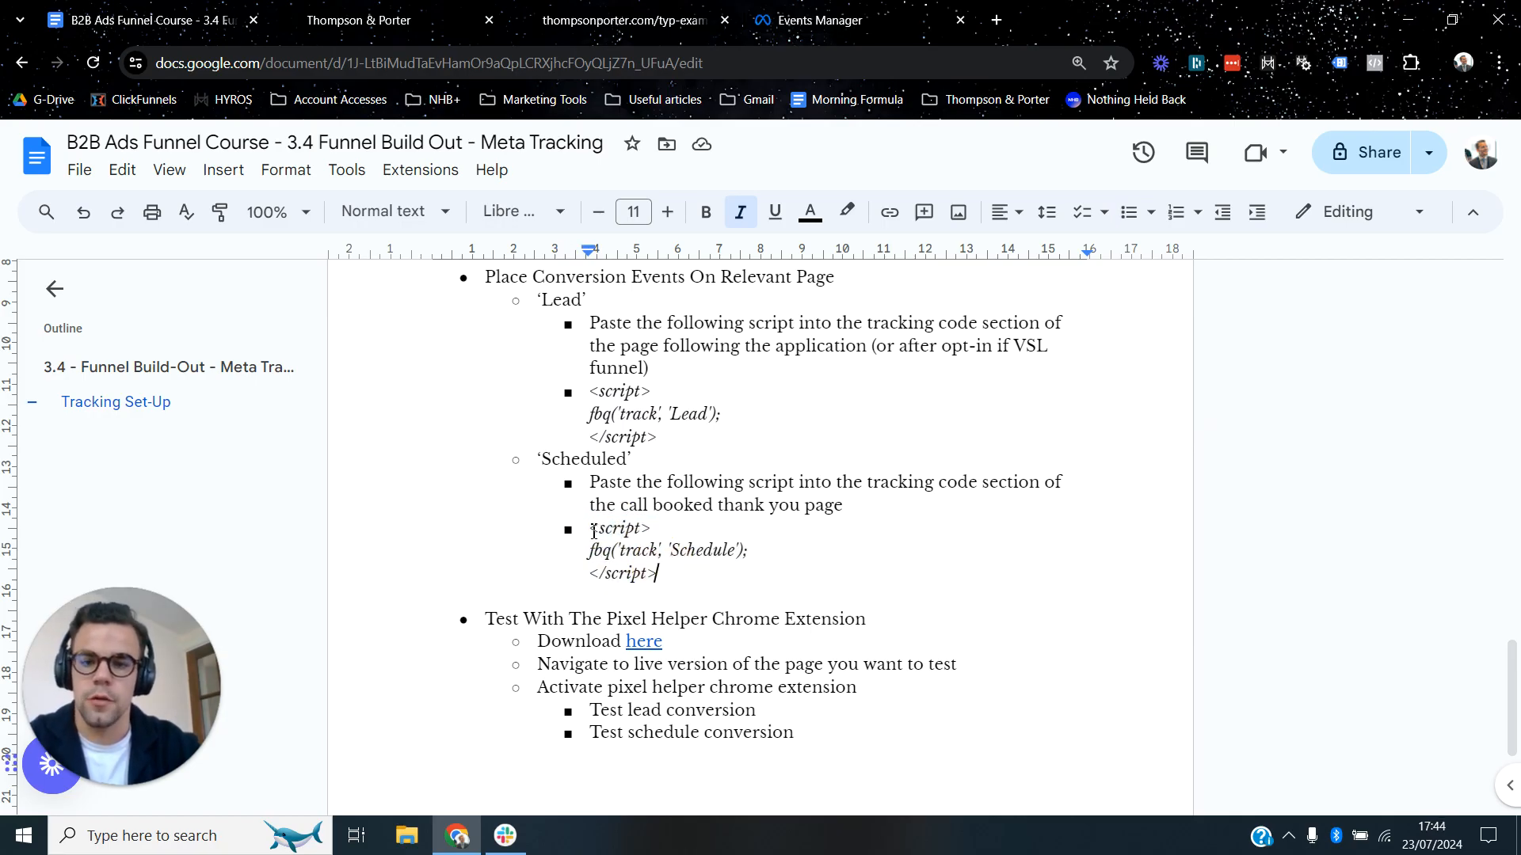
left_click_drag(590, 529, 687, 578)
left_click(687, 578)
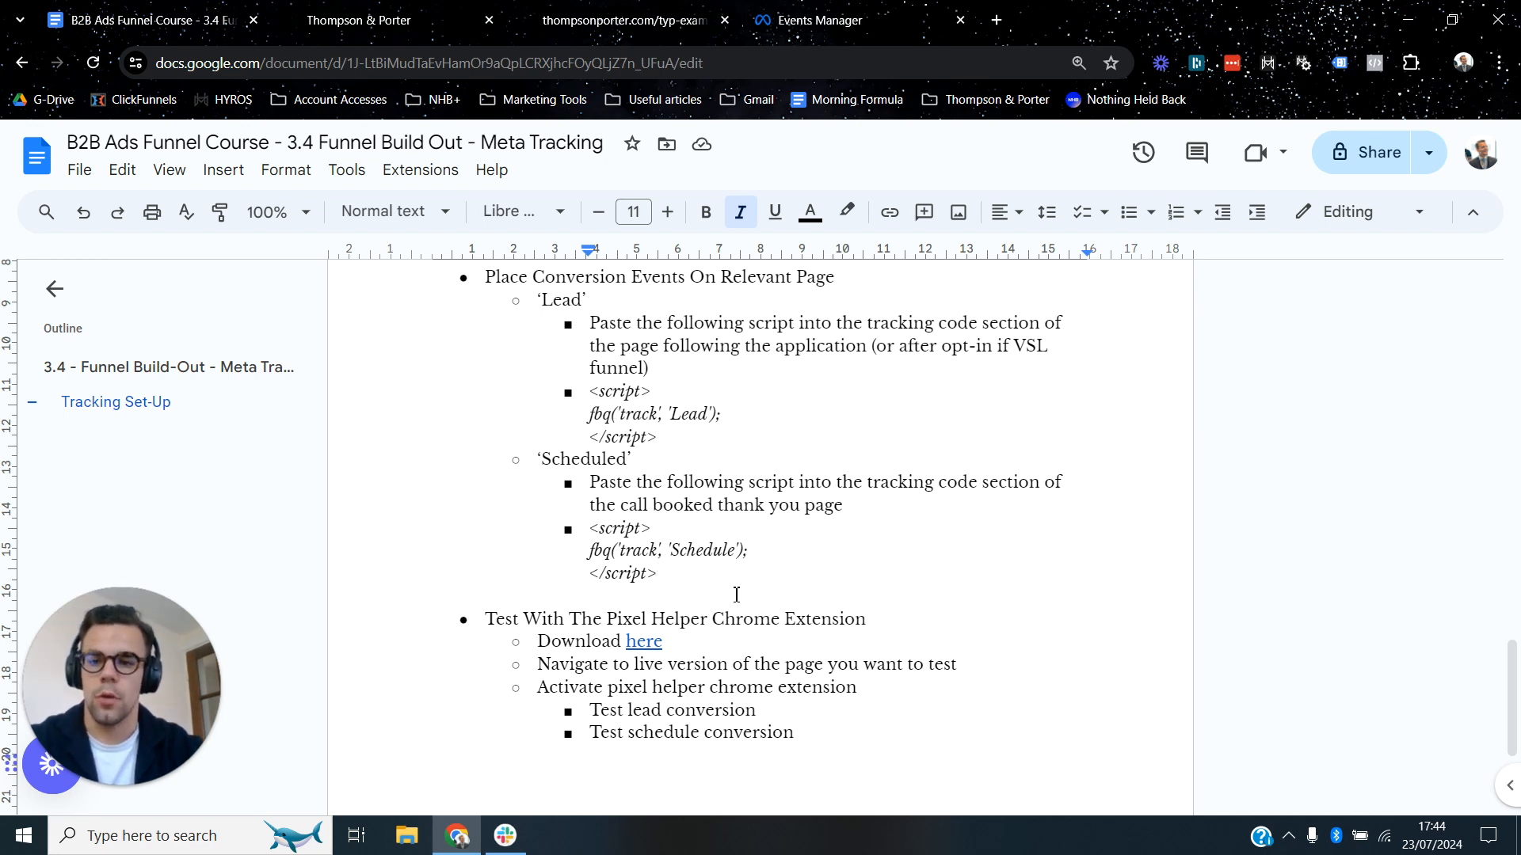
scroll(869, 484, "up", 20)
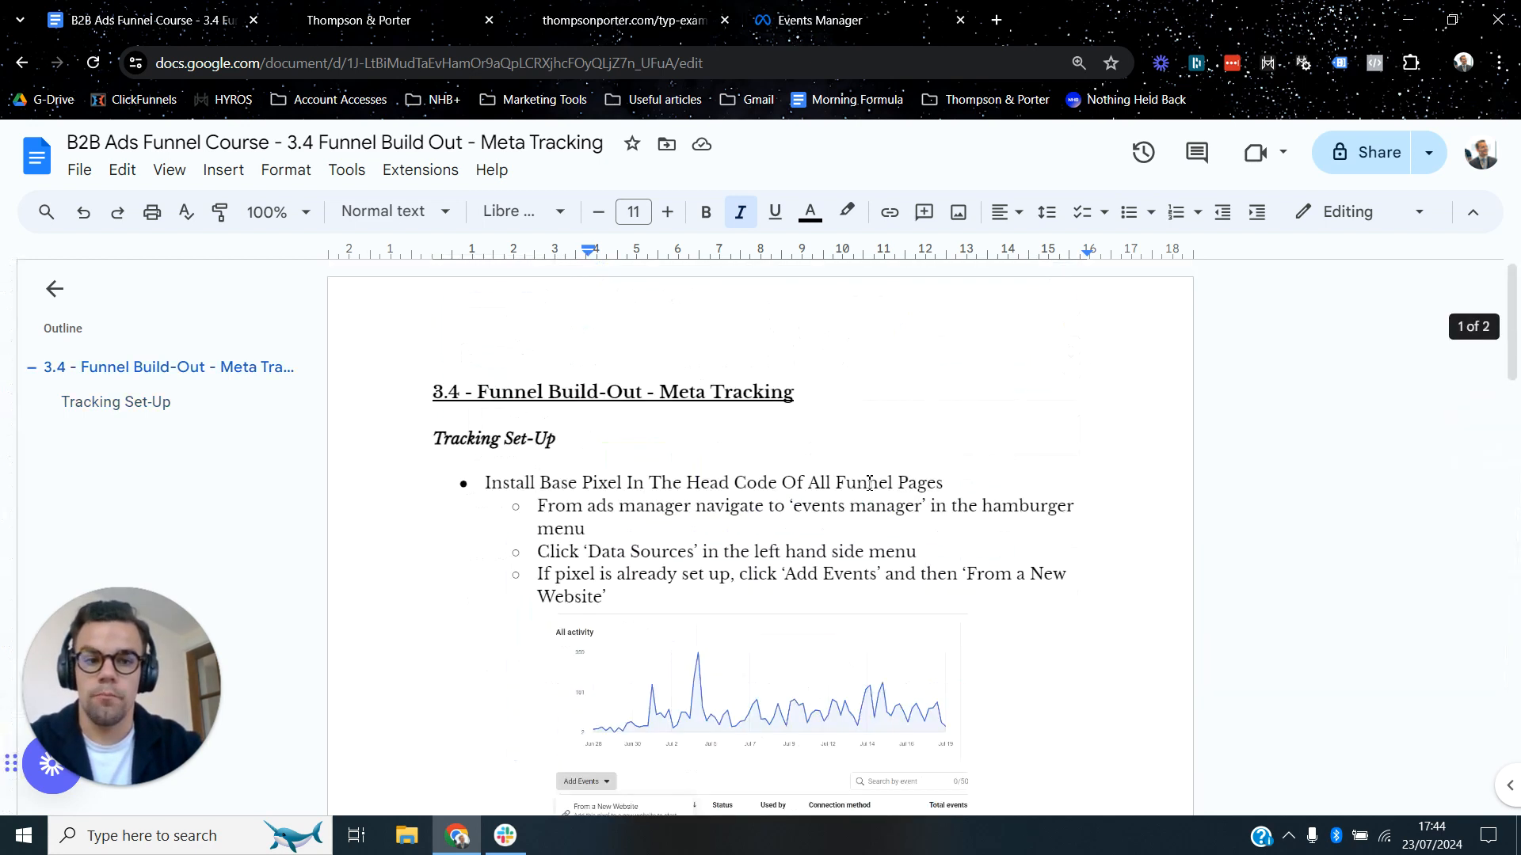